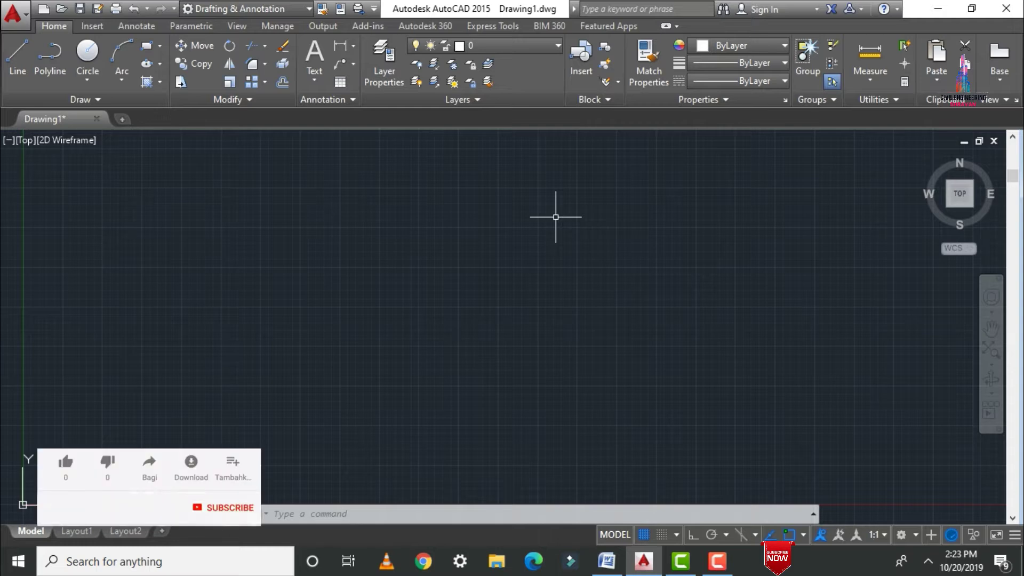
Switch to the 2D Commands Word document and highlight its first rows of commands
left_click(607, 561)
left_click_drag(277, 302, 534, 304)
Clear the first-rows highlight and select the commands from Text through Undo
left_click_drag(320, 302, 756, 349)
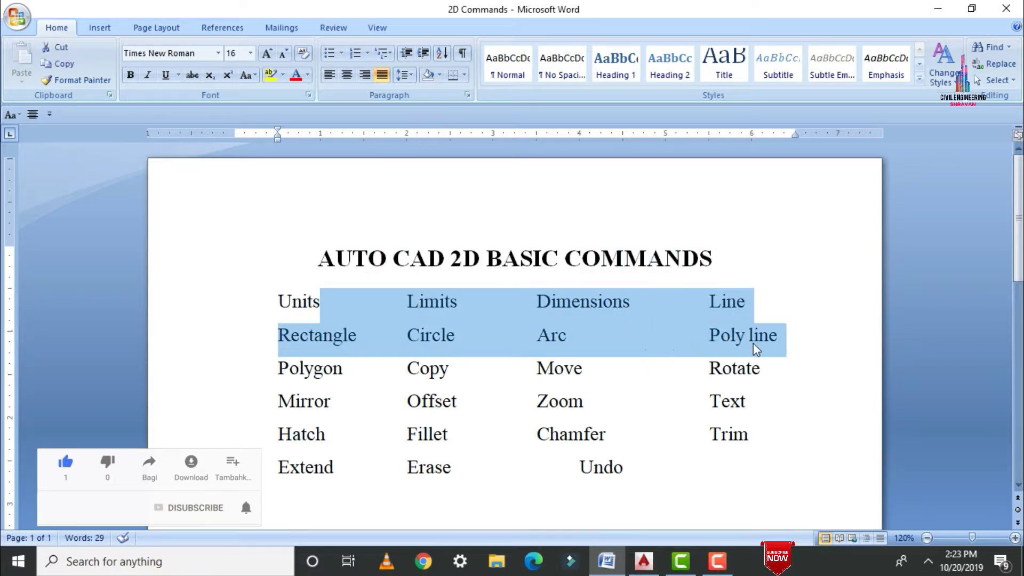
left_click(752, 335)
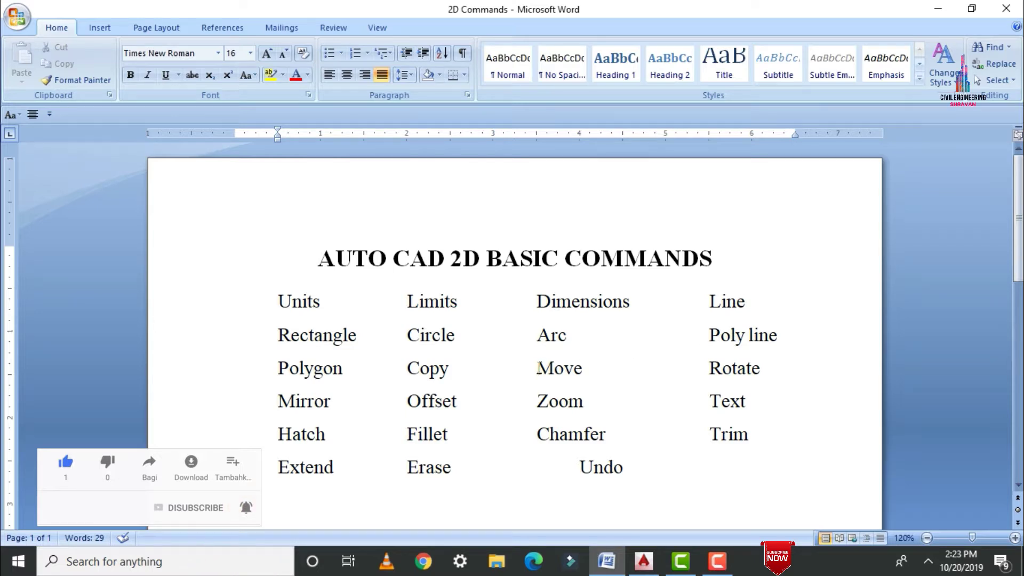
left_click_drag(709, 401, 731, 459)
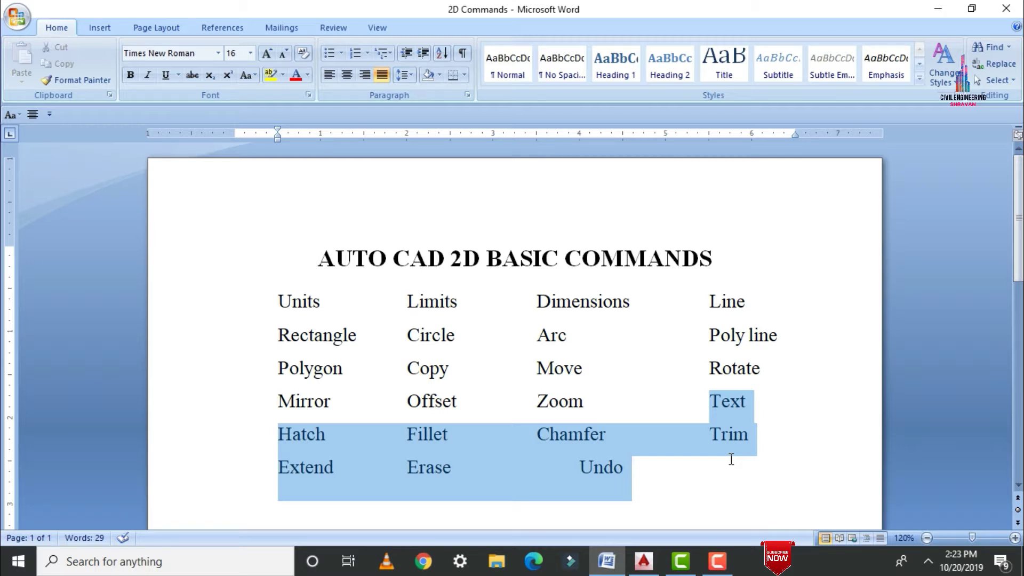
Back in the drawing, draw a rectangle with REC from two opposite corners
left_click(654, 564)
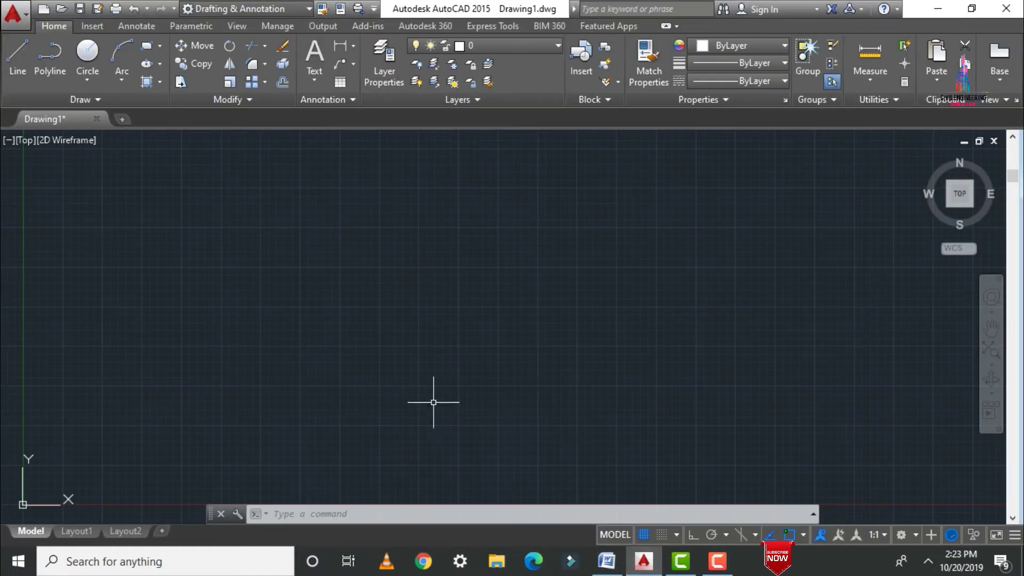
scroll(441, 378, "down", 3)
type("rec")
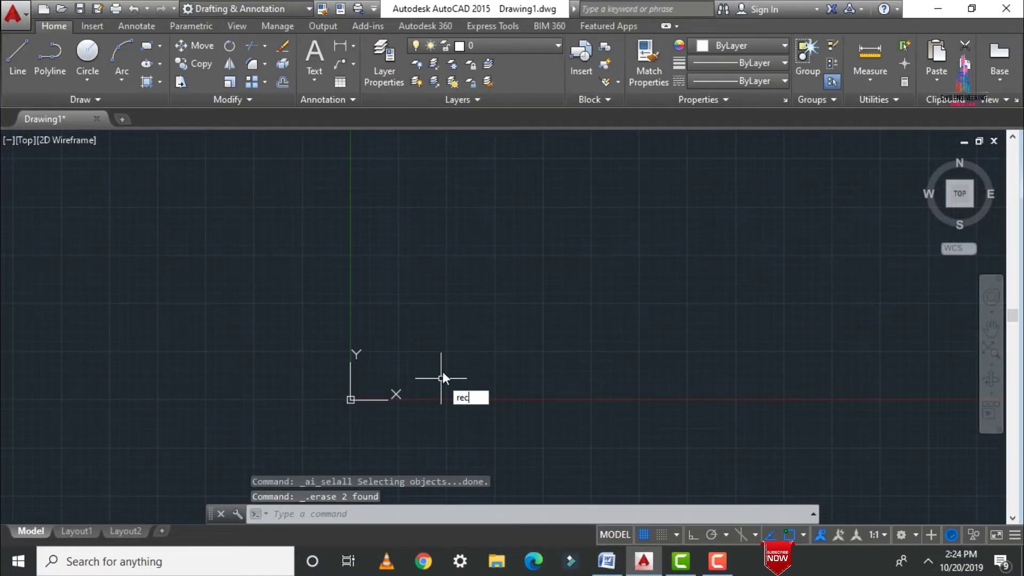
key("Return")
left_click(427, 356)
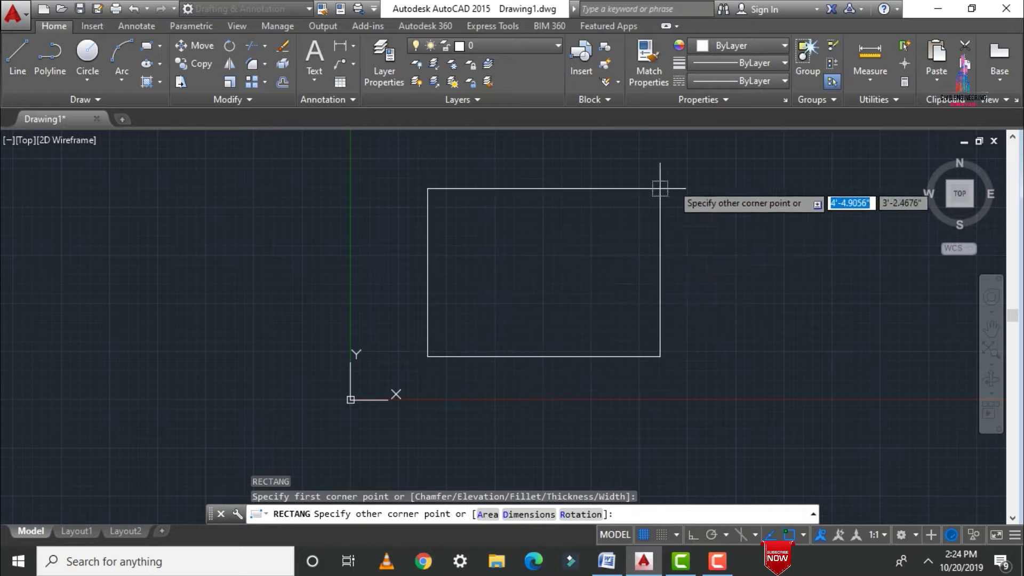
left_click(728, 153)
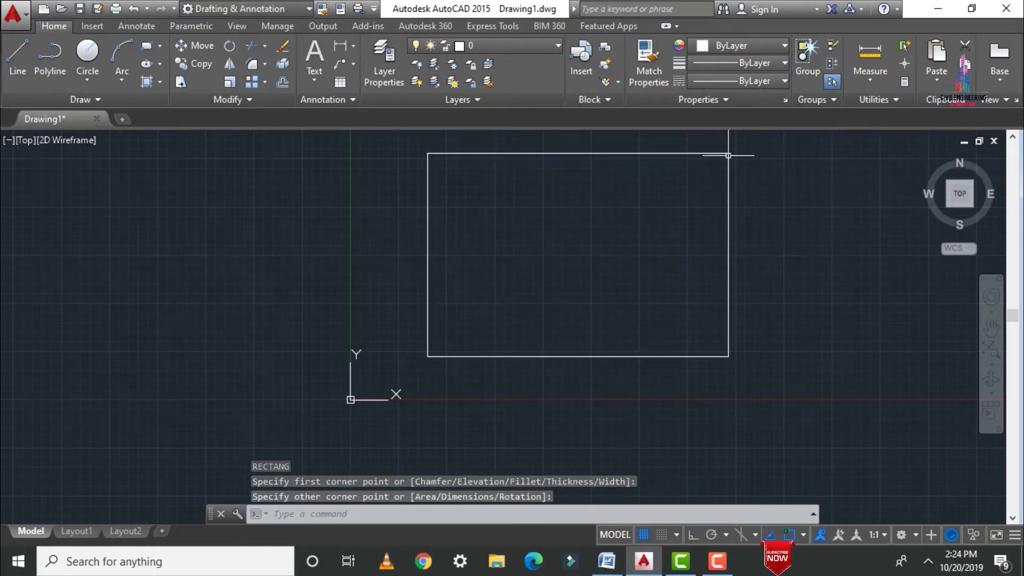
Add linear dimensions: 6'-5.9969" width below and 4'-4.6501" height on the right
scroll(684, 302, "down", 2)
left_click(337, 46)
left_click(428, 154)
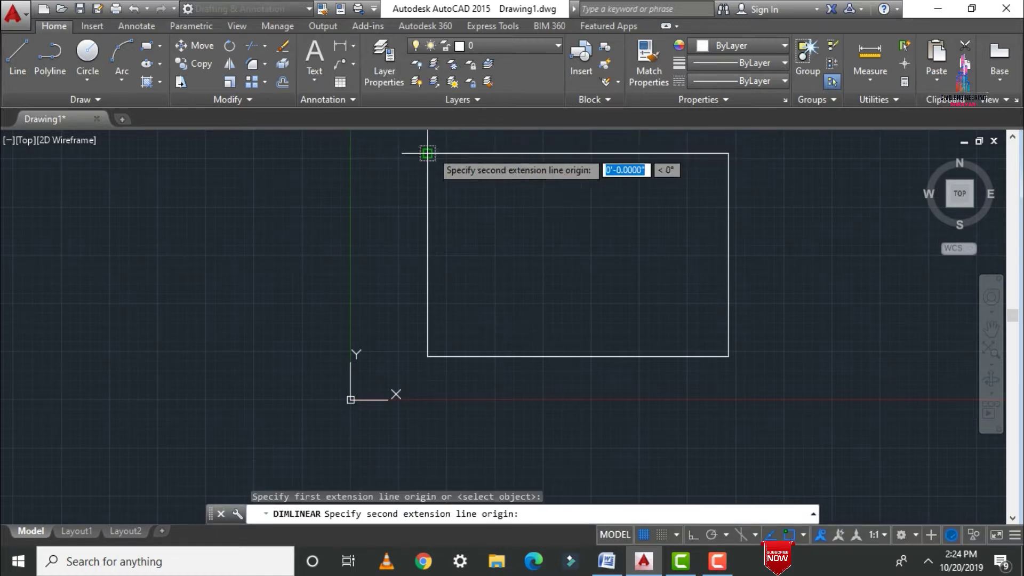
left_click(728, 153)
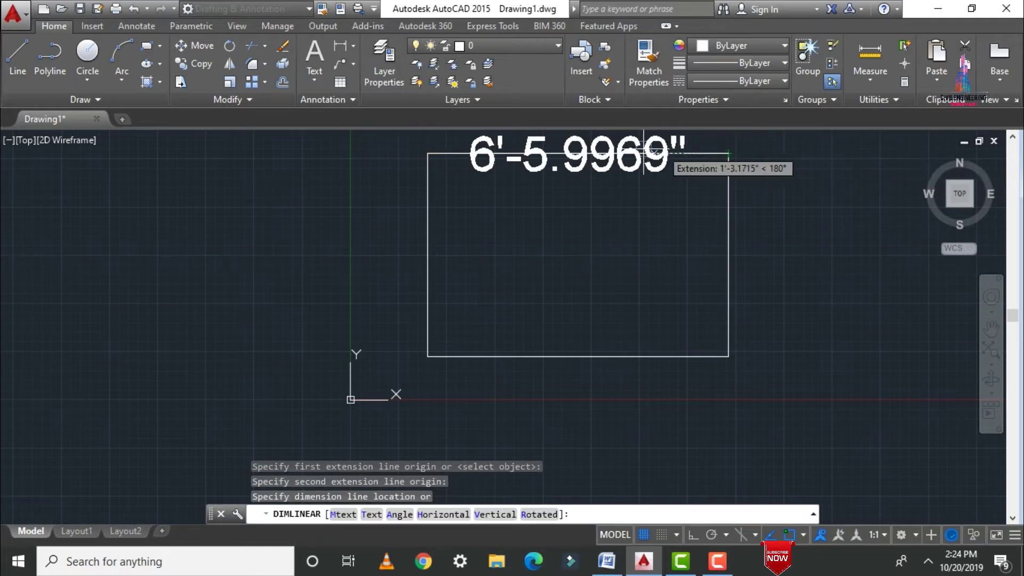
scroll(515, 342, "down", 2)
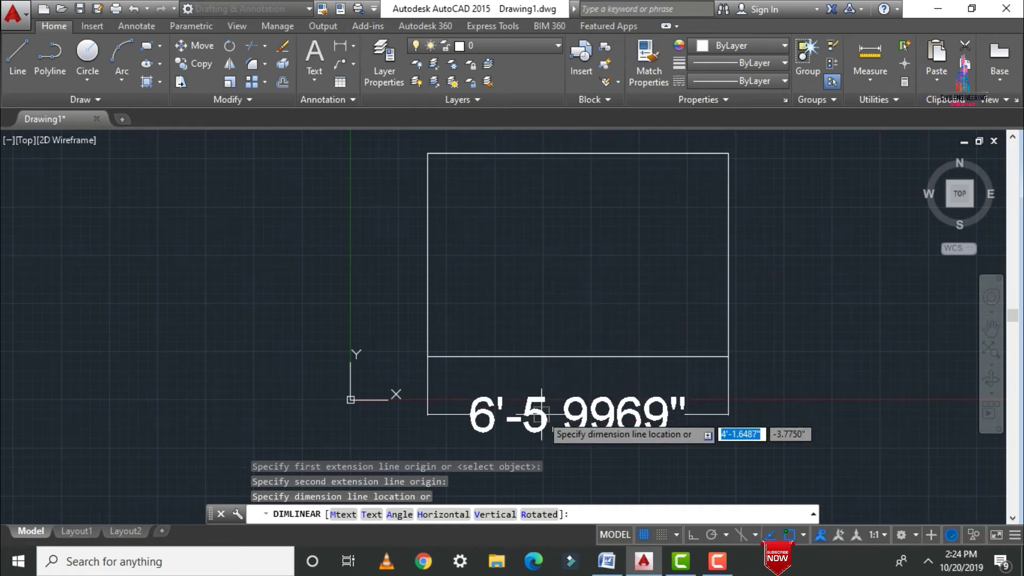
left_click(534, 407)
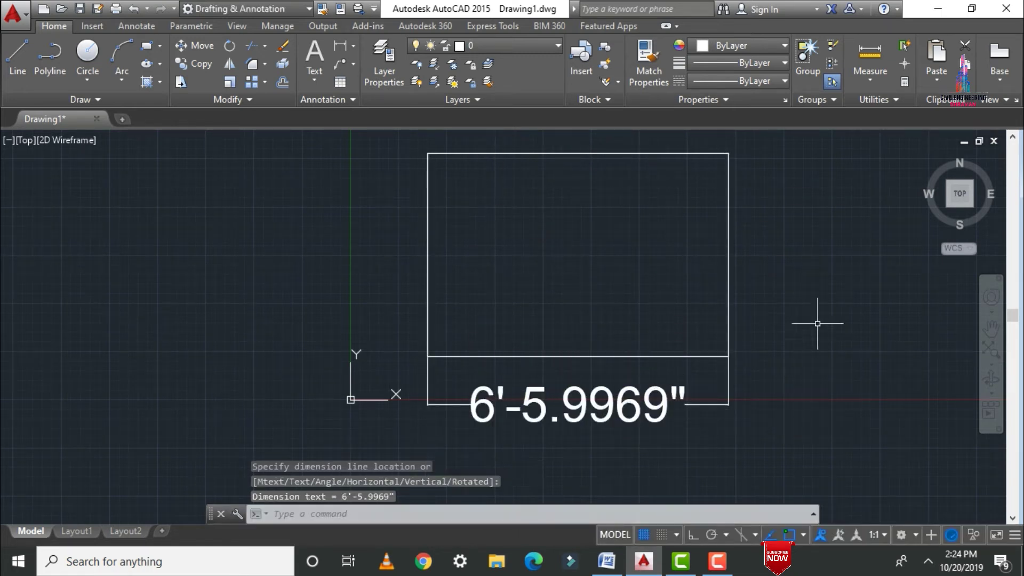
left_click(341, 51)
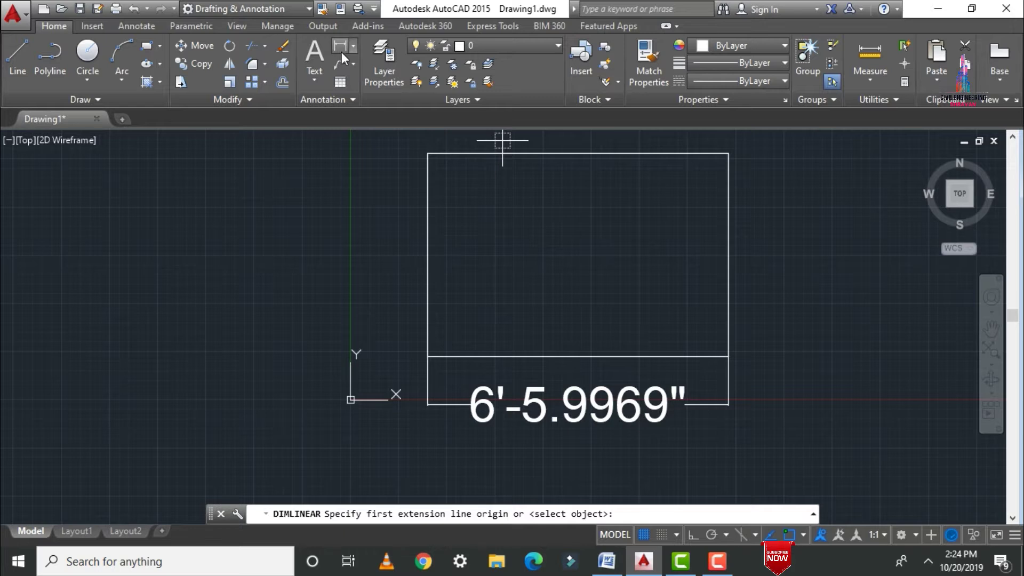
left_click(729, 154)
left_click(728, 356)
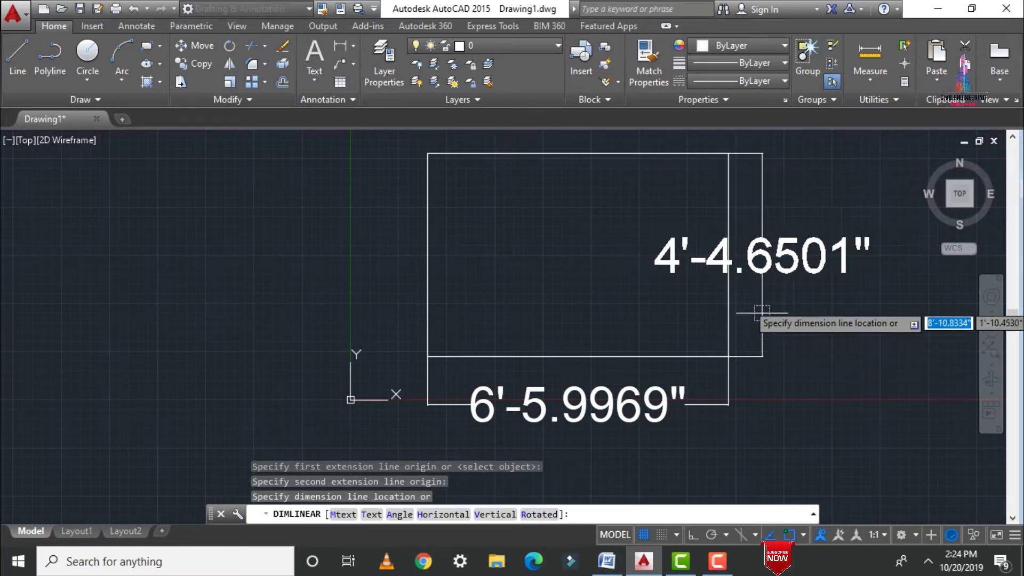
left_click(842, 290)
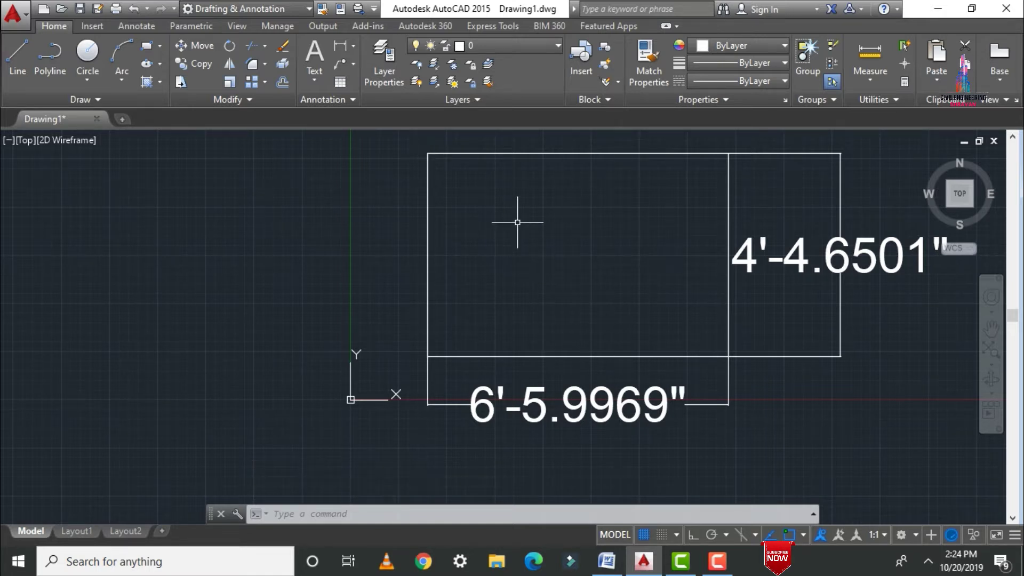
Start the multiline text command with T after cancelling a false start
type("t")
key("Escape")
type("t")
key("Return")
Write the two-line label 'REC' / '6'6"X4'5"' inside the rectangle at 1' text height
left_click(444, 183)
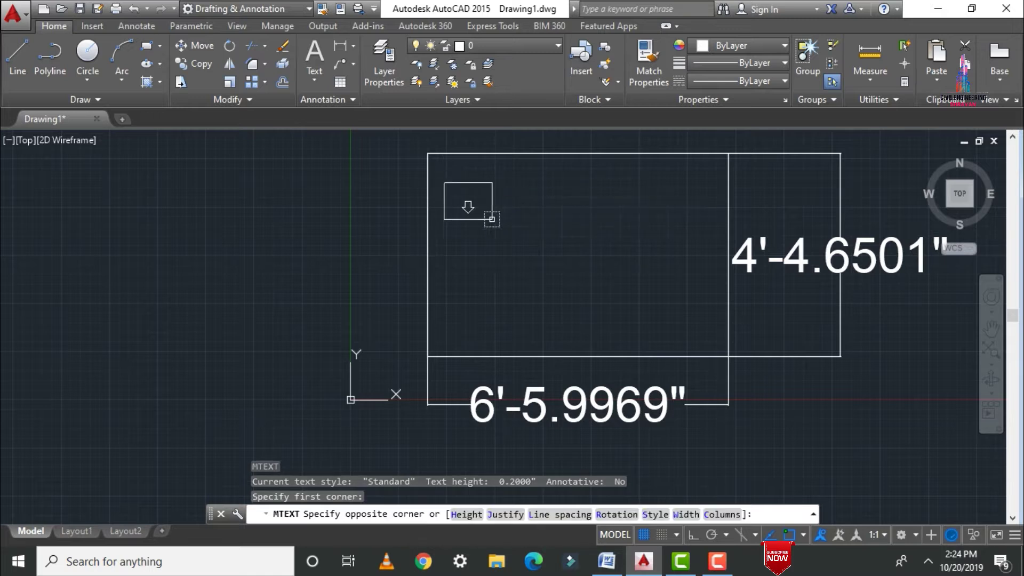
left_click(694, 297)
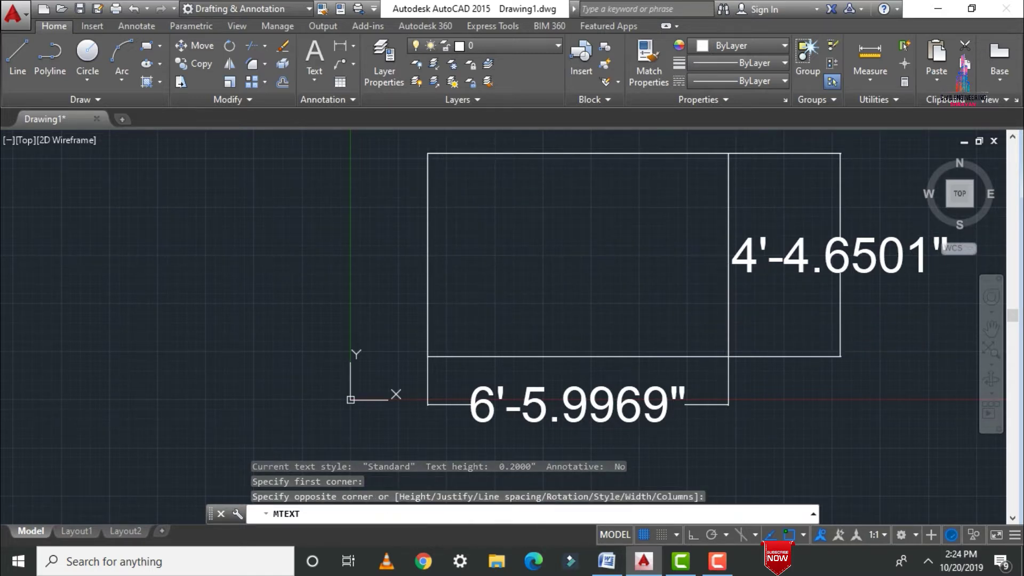
type("REC")
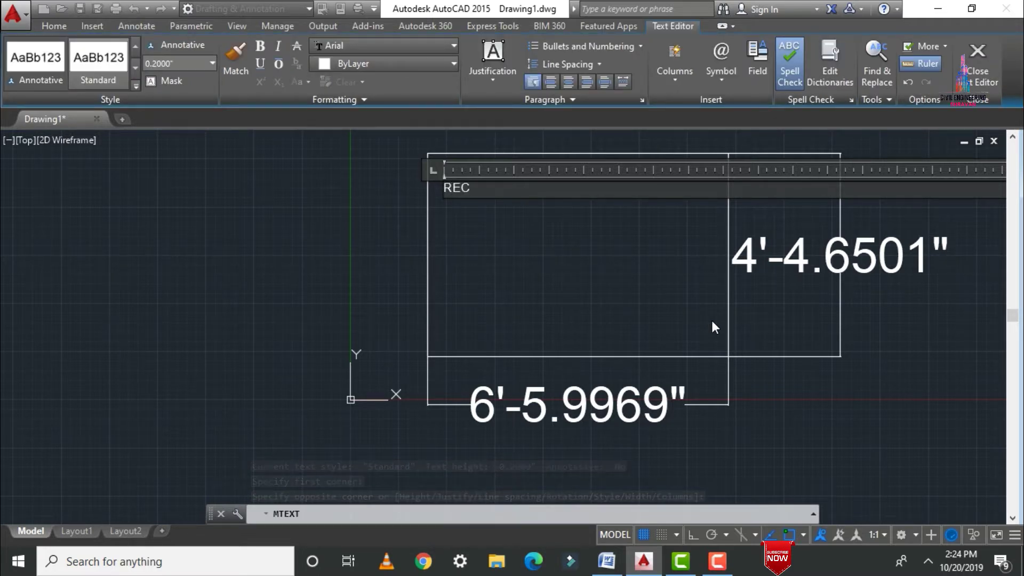
key("Return")
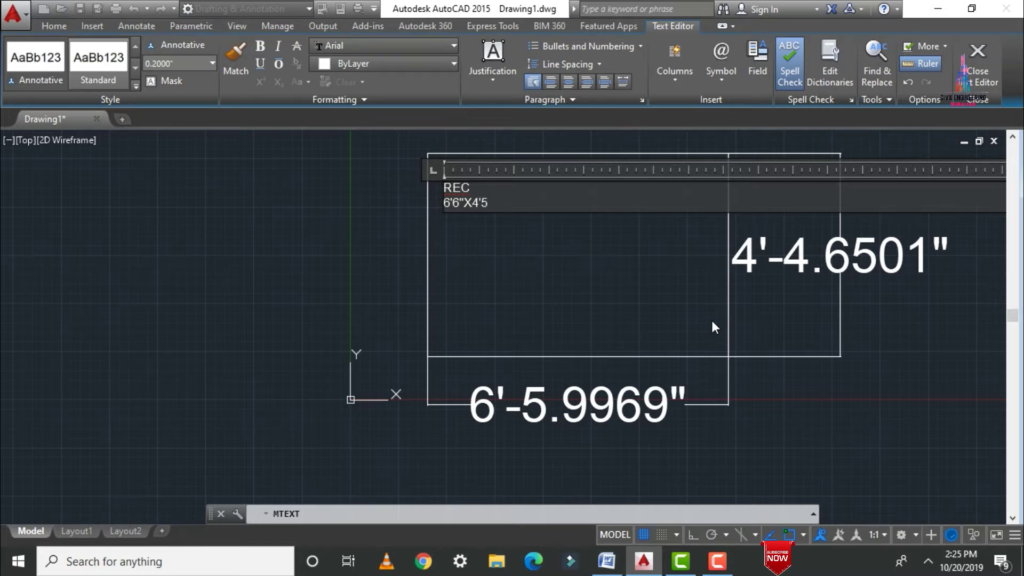
key("ctrl+a")
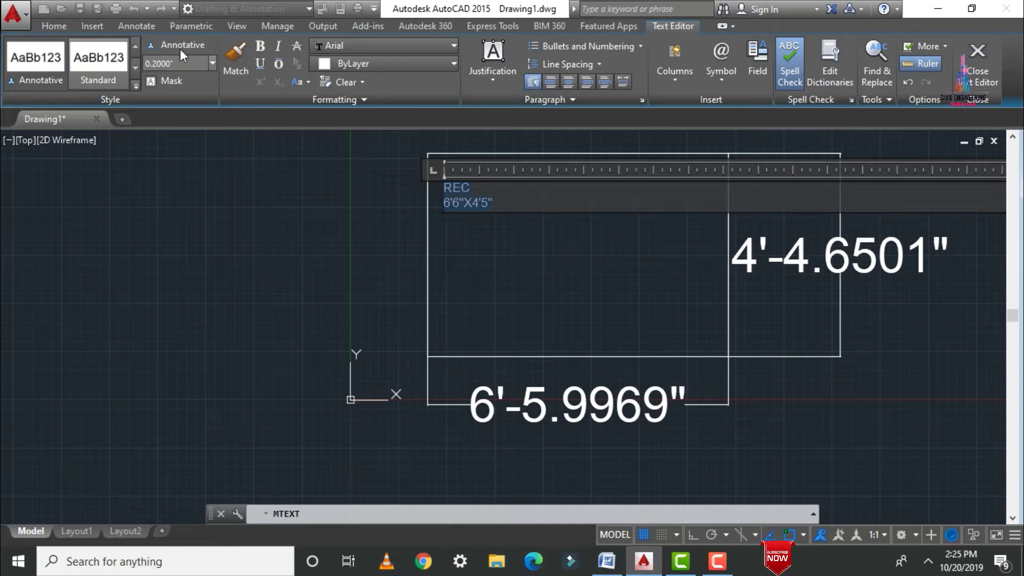
left_click(181, 63)
key("Return")
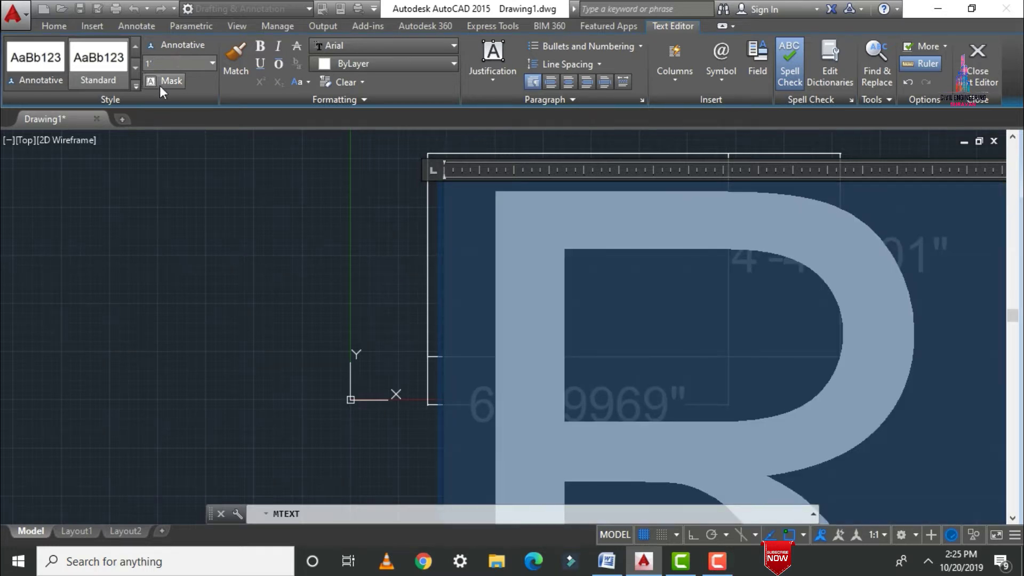
left_click(277, 297)
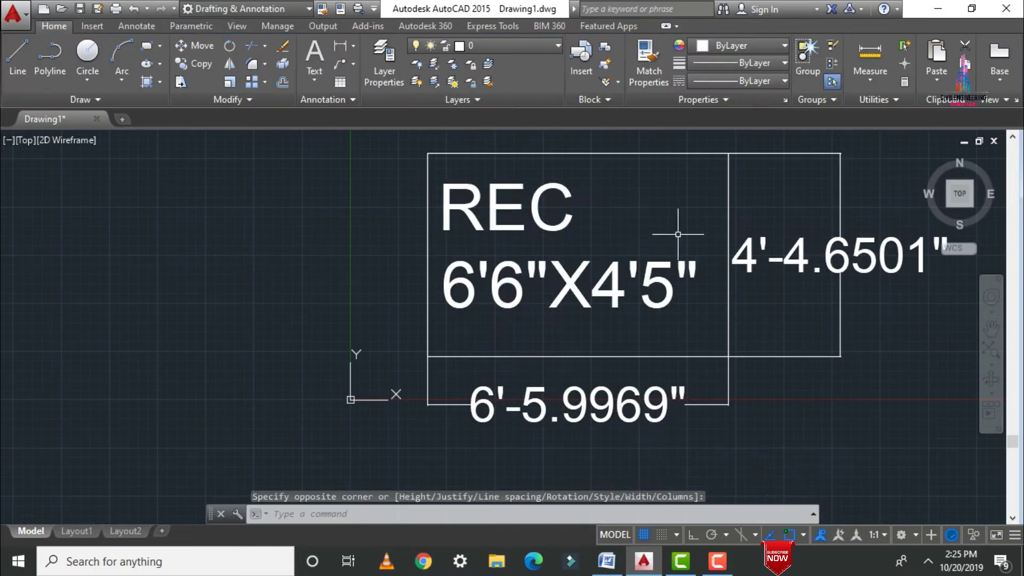
Erase the width and height dimensions from the rectangle
left_click(747, 275)
left_click(747, 276)
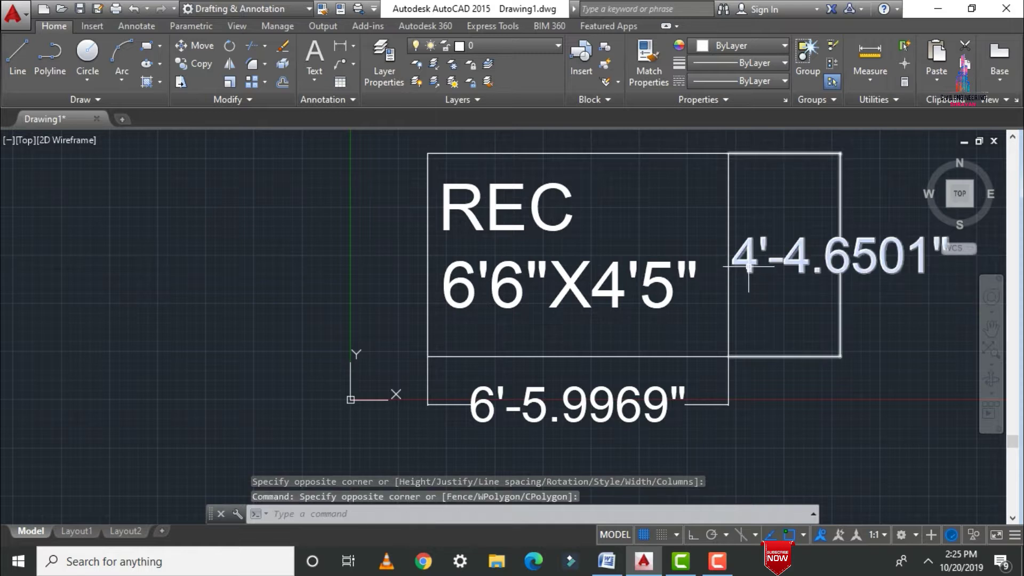
left_click(640, 391)
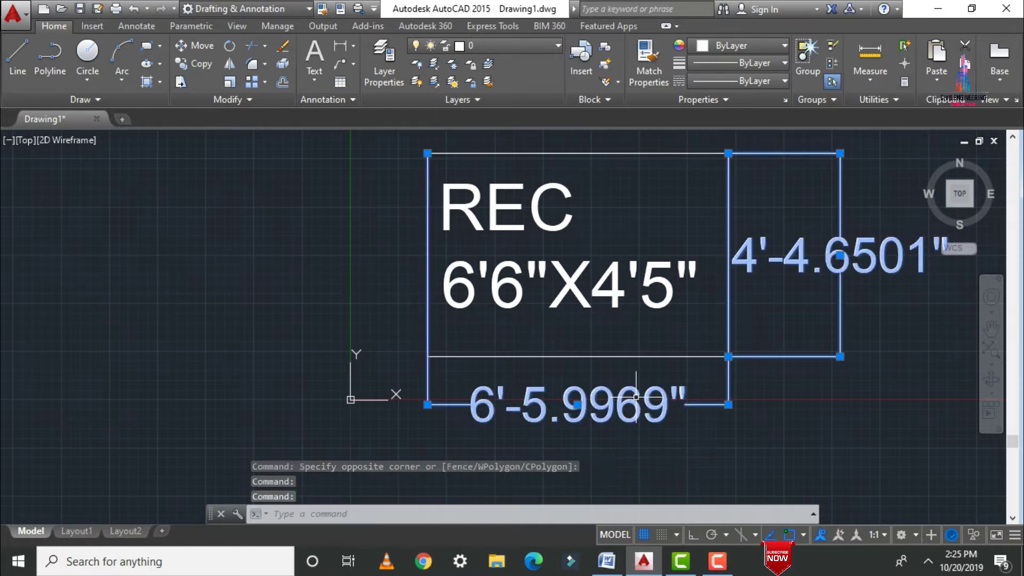
key("Delete")
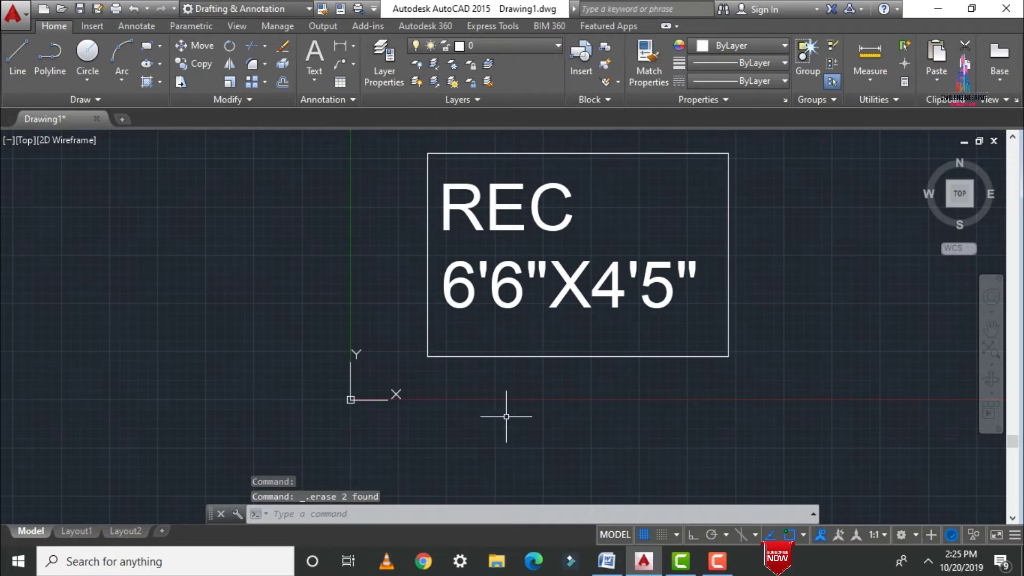
scroll(480, 402, "down", 2)
Clear the earlier highlight in the 2D Commands document and return to the drawing
left_click(606, 560)
left_click_drag(329, 444, 251, 442)
left_click(644, 560)
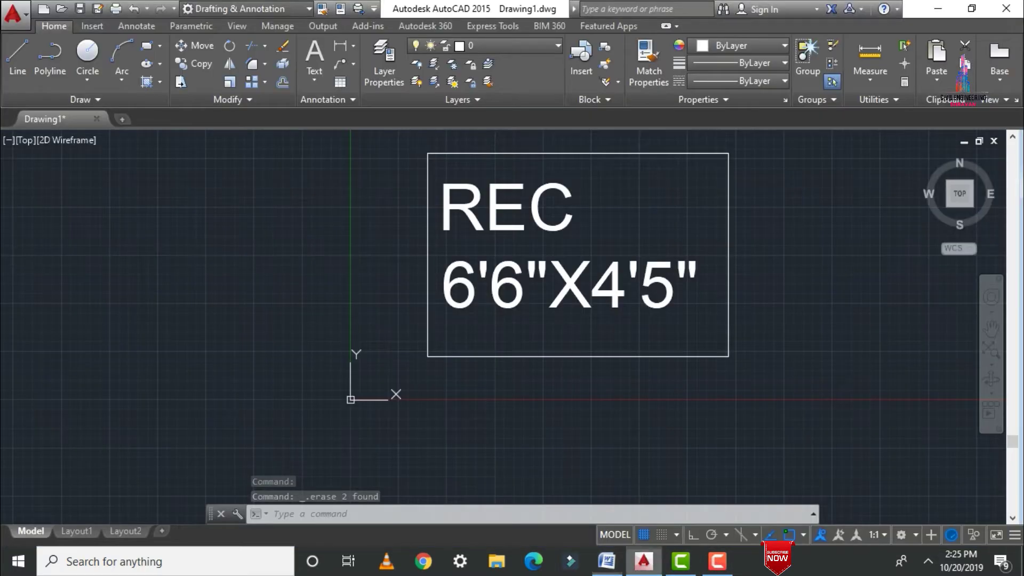
Erase the REC label and zoom to show the whole drawing
left_click(535, 222)
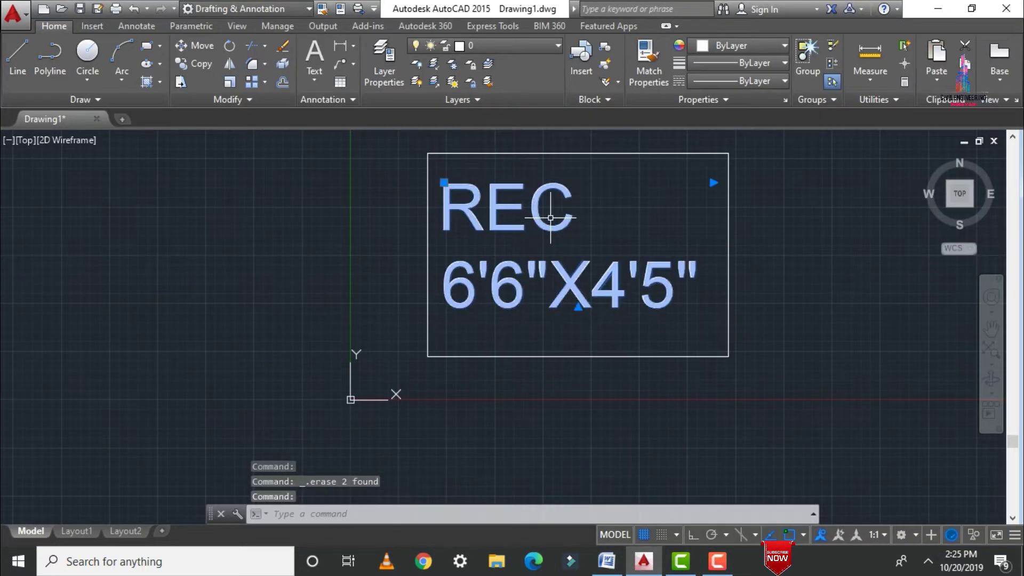
key("Delete")
type("z")
key("Return")
type("a")
key("Return")
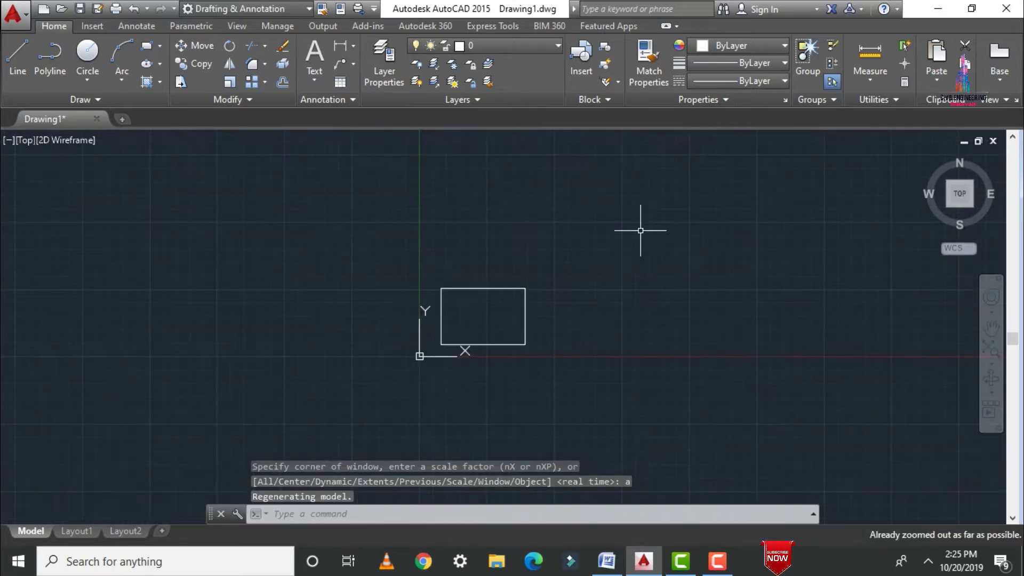
scroll(614, 261, "up", 2)
Draw three more rectangles: top middle, lower right and top left
type("rec")
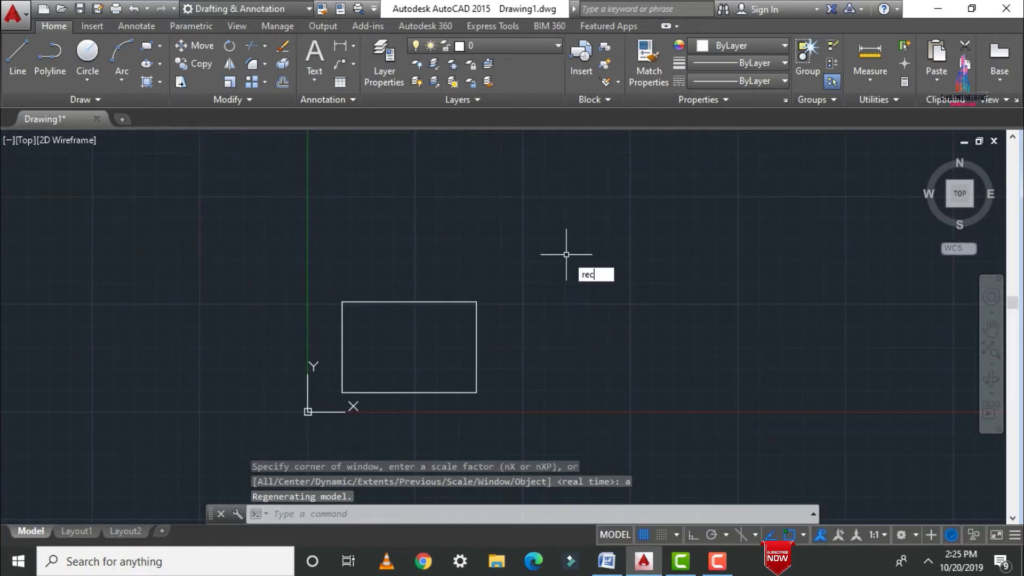
key("Return")
left_click(507, 156)
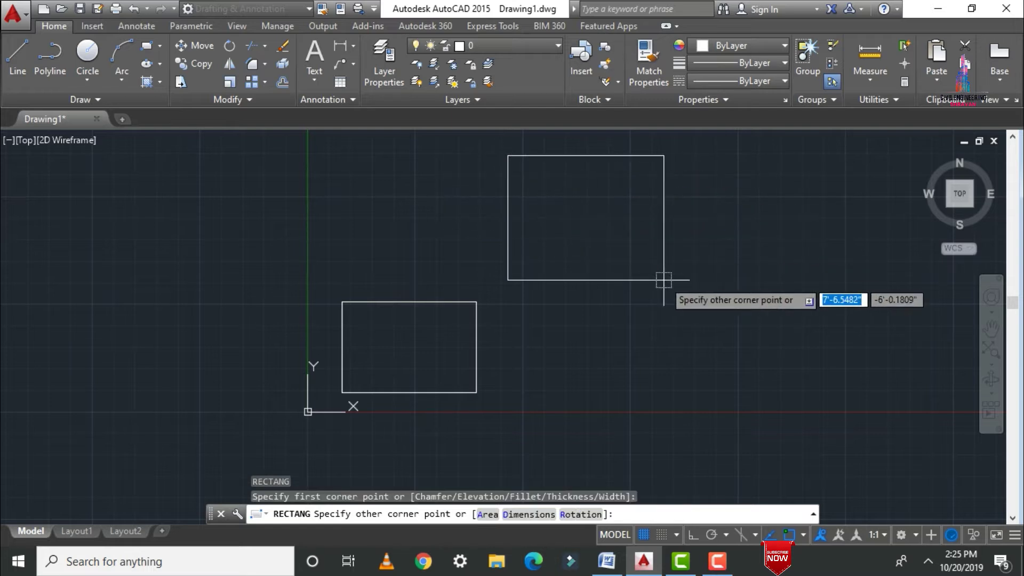
left_click(642, 267)
type("re")
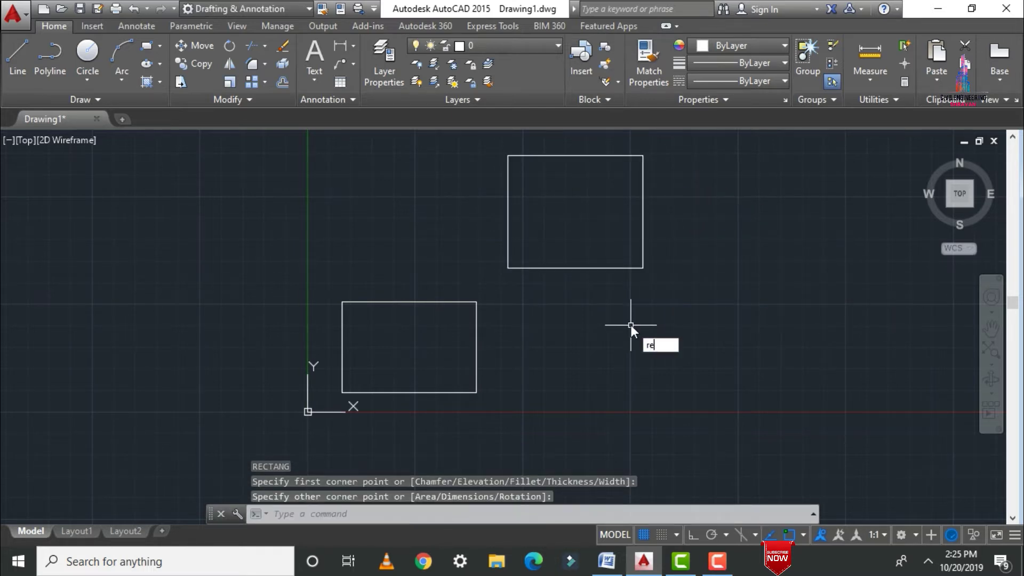
key("Return")
left_click(593, 305)
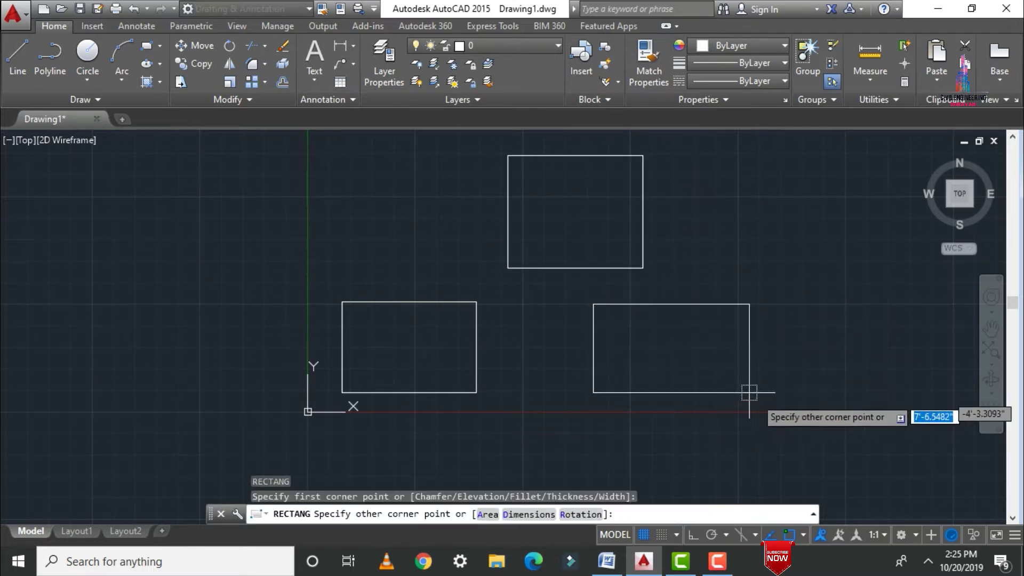
left_click(764, 404)
type("rec")
key("Return")
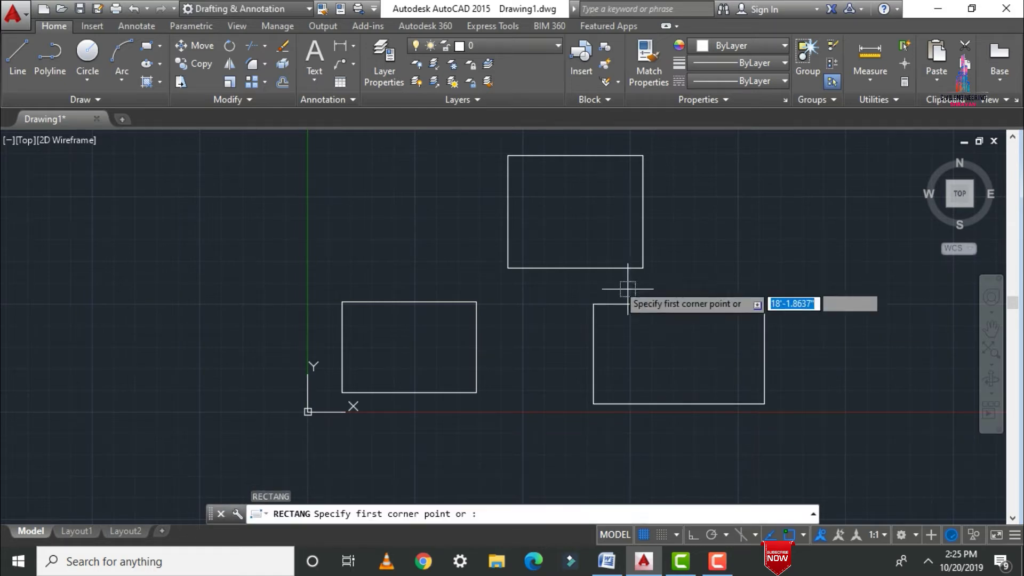
left_click(321, 145)
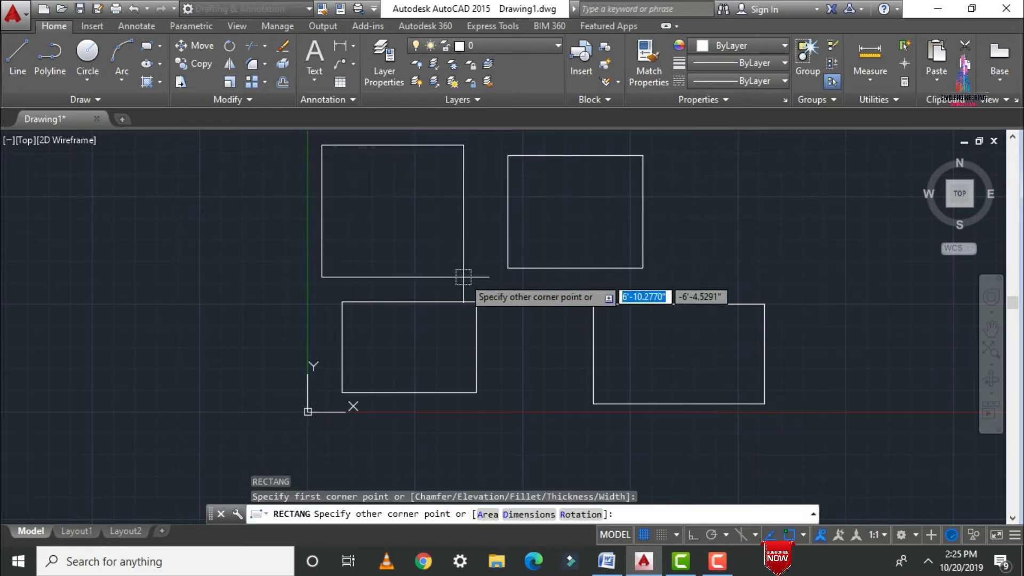
left_click(474, 258)
key("Escape")
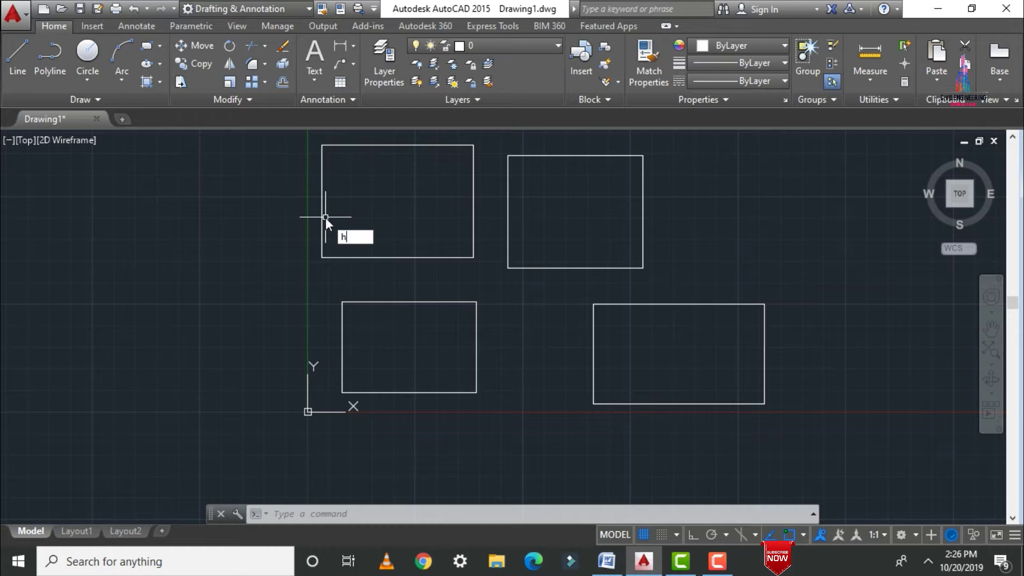
Hatch the top-left rectangle with a blue AR-CONC concrete pattern at scale 5
key("Return")
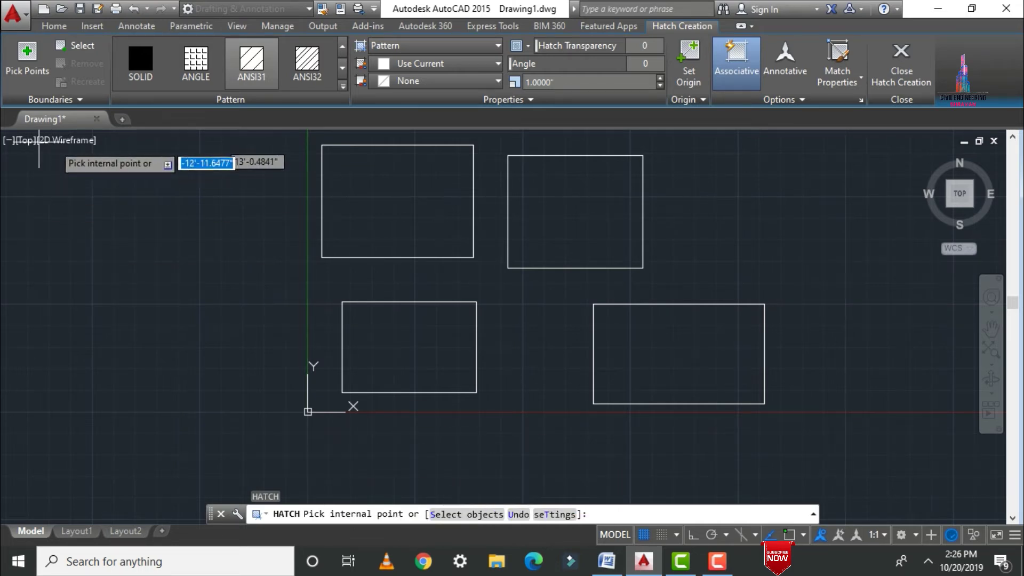
left_click(343, 86)
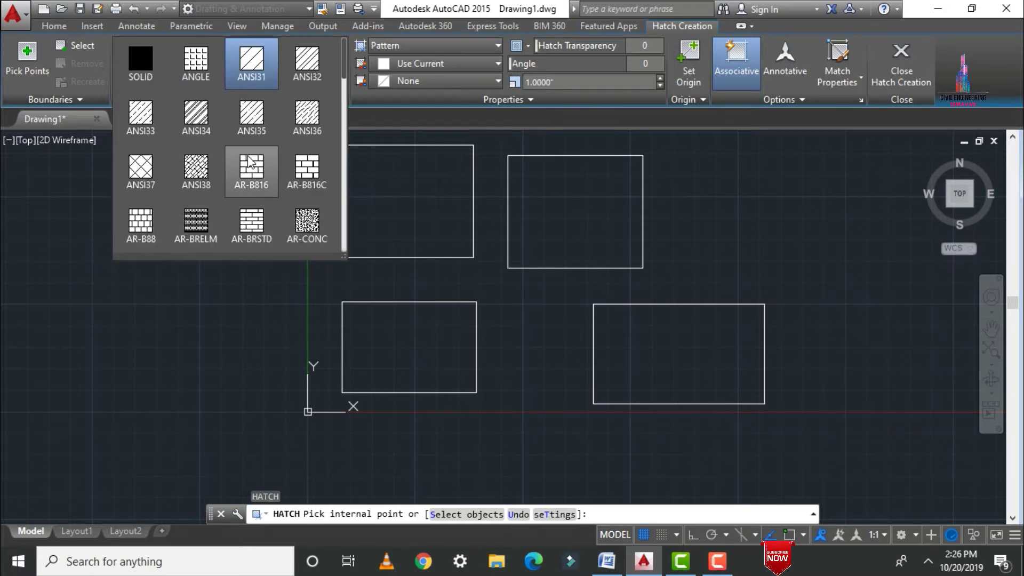
scroll(345, 67, "down", 1)
mouse_move(345, 65)
left_mouse_down()
mouse_move(347, 93)
mouse_move(344, 70)
left_mouse_up()
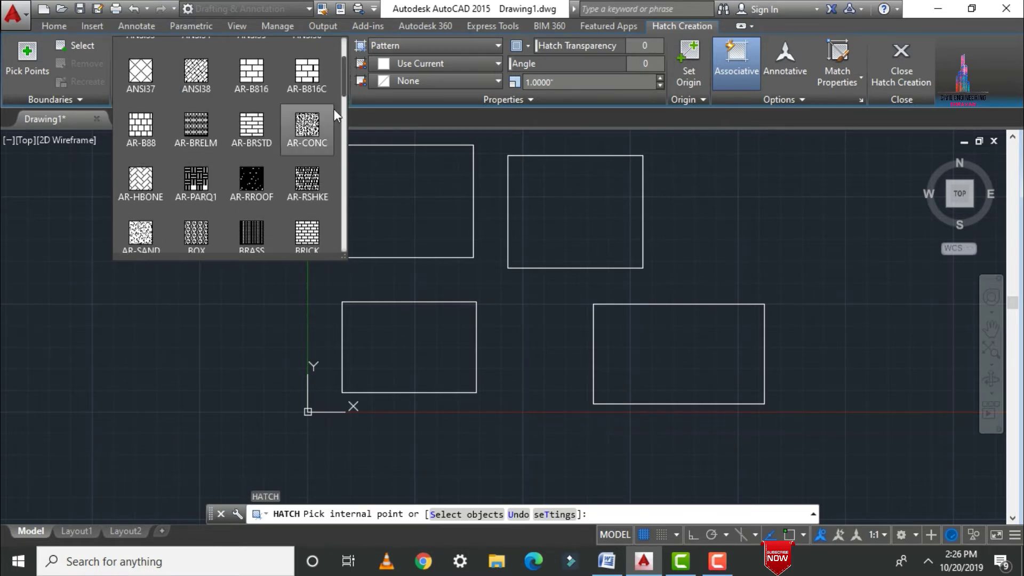
left_click(312, 130)
left_click(425, 62)
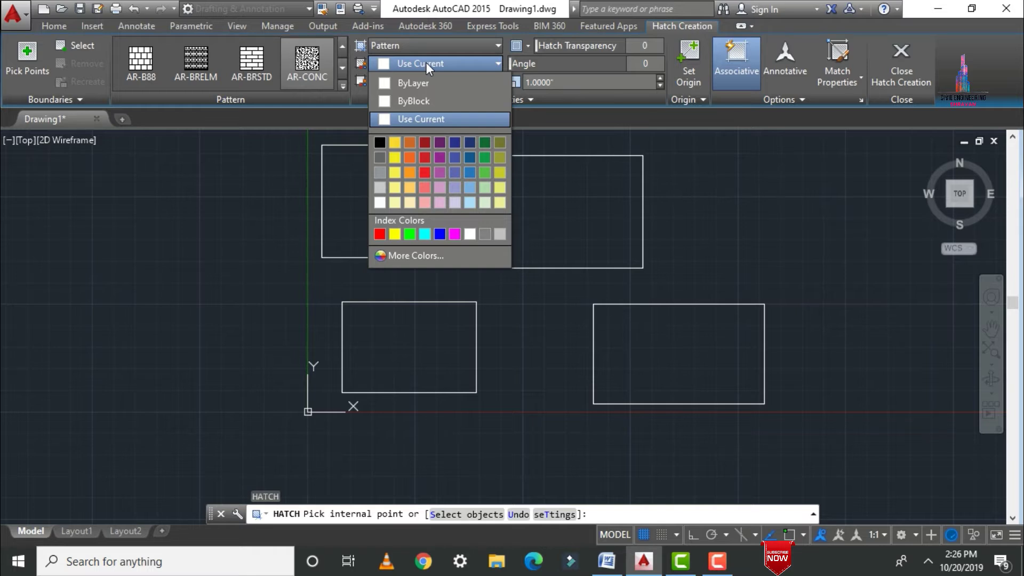
left_click(439, 234)
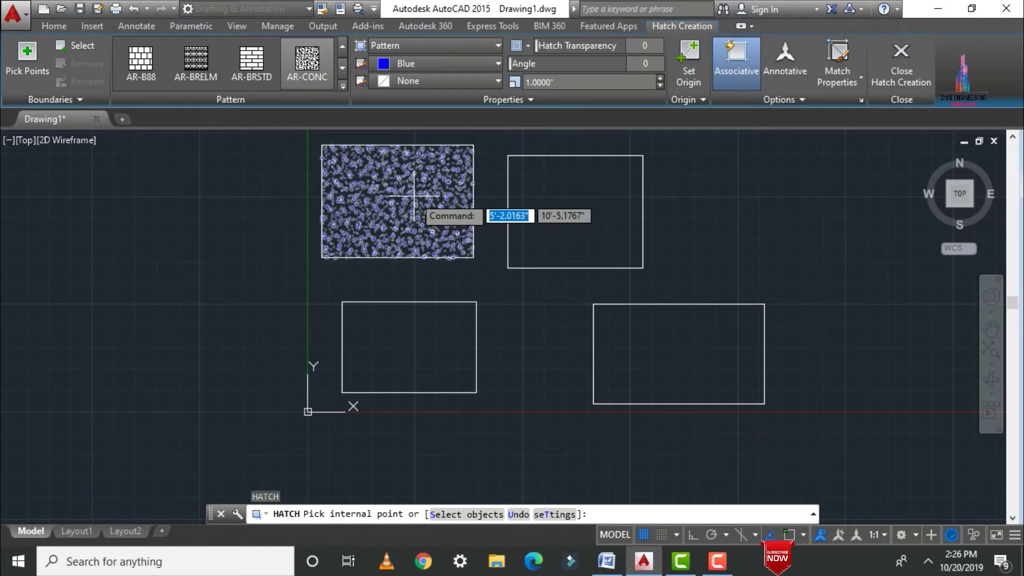
left_click(373, 213)
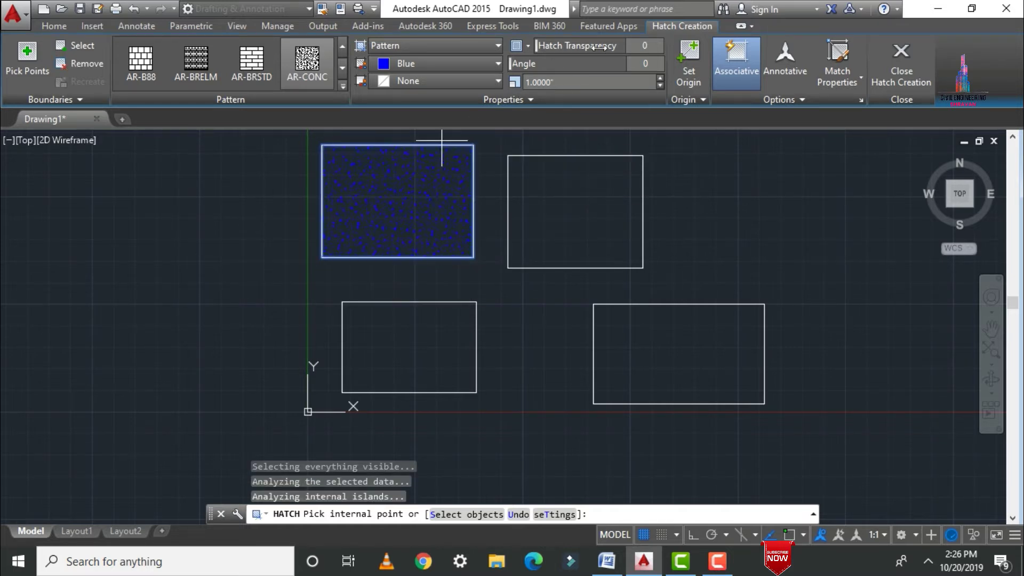
type("5")
key("Return")
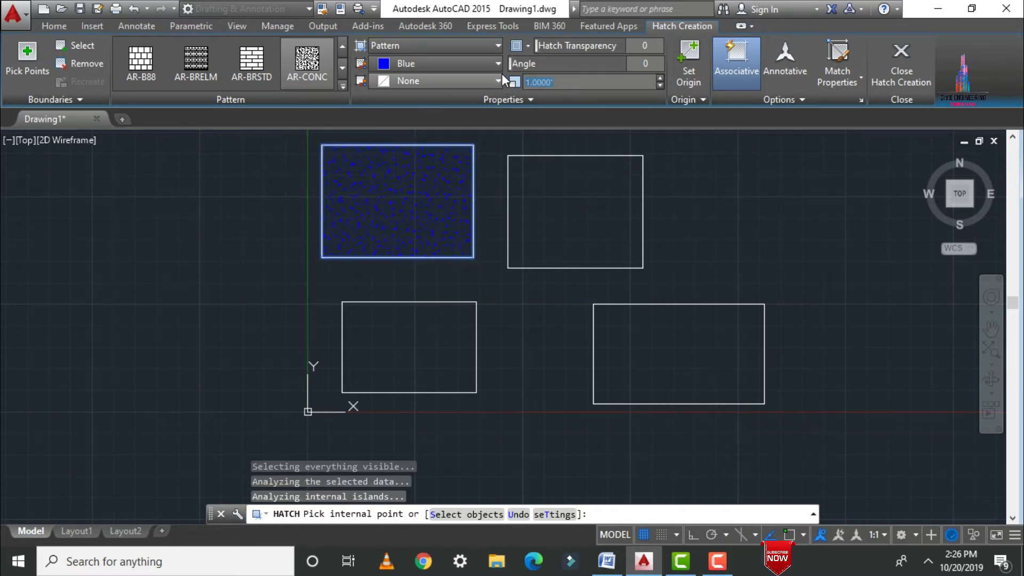
key("Escape")
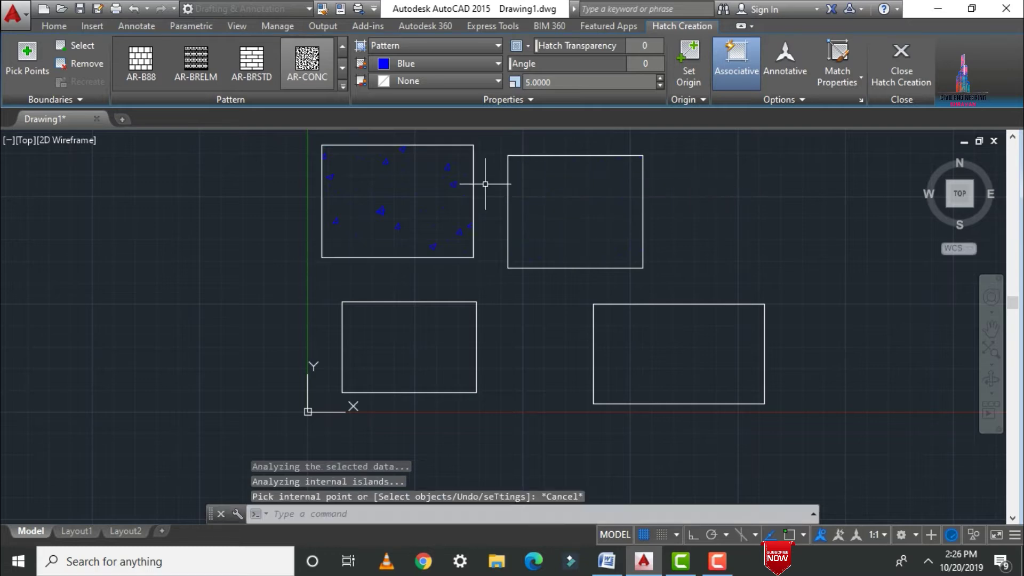
Reselect the concrete hatch and confirm its scale change
scroll(381, 176, "up", 4)
scroll(356, 282, "down", 2)
left_click(366, 269)
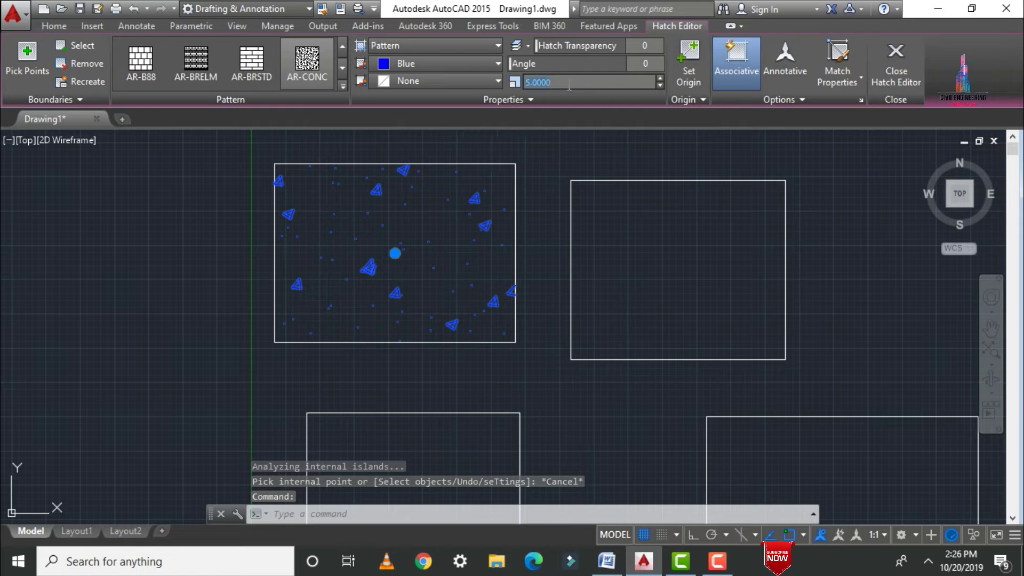
key("Return")
key("Escape")
key("Escape")
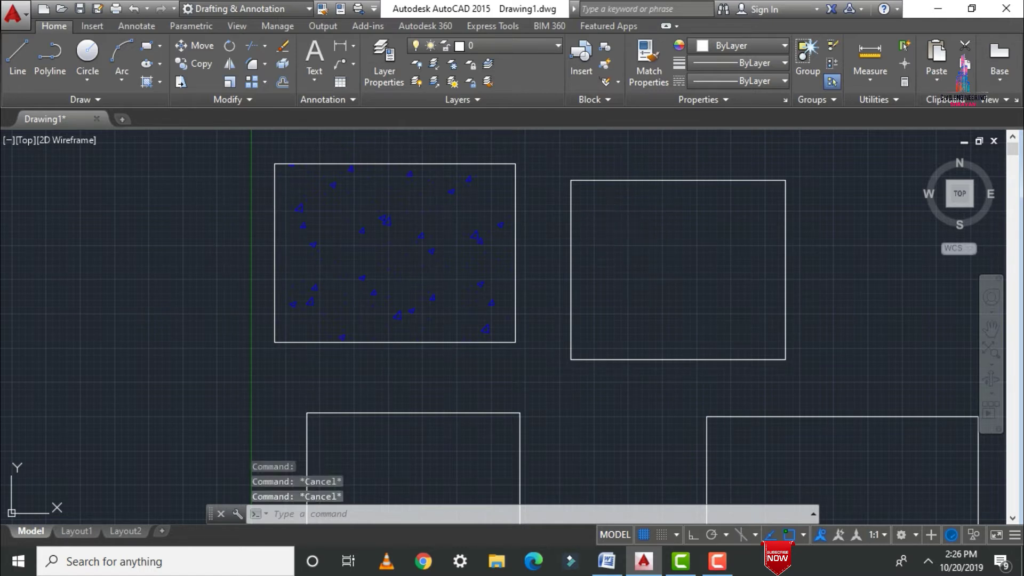
Hatch the upper-right rectangle with the BRSTONE brick pattern at scale 10
type("h")
key("Return")
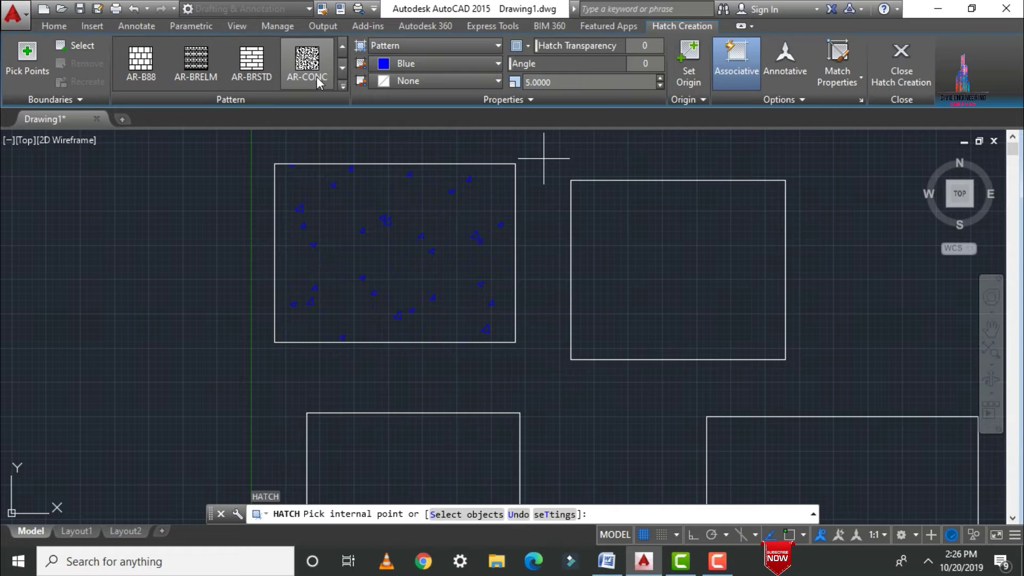
left_click(341, 82)
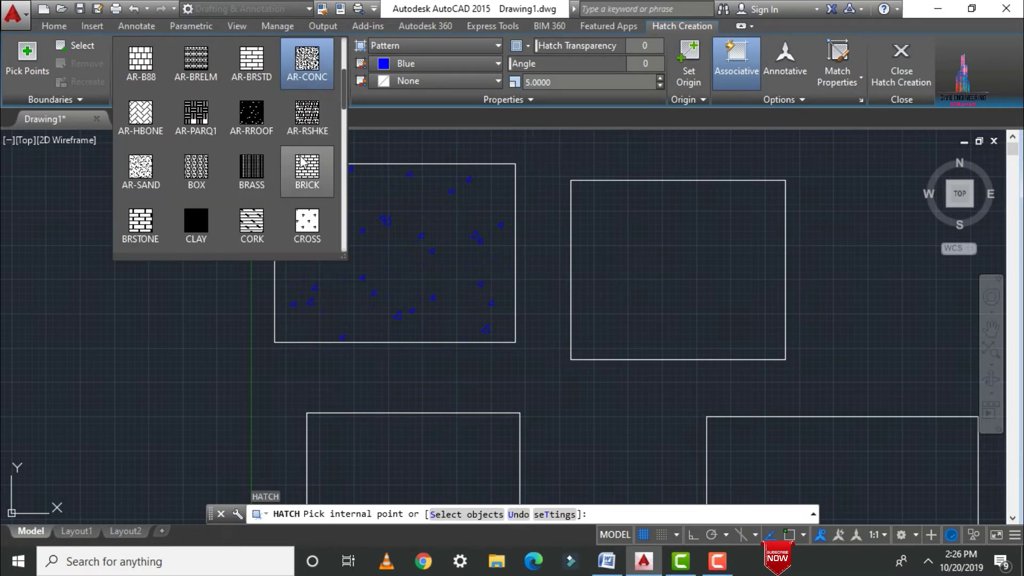
scroll(295, 162, "down", 2)
scroll(294, 163, "down", 3)
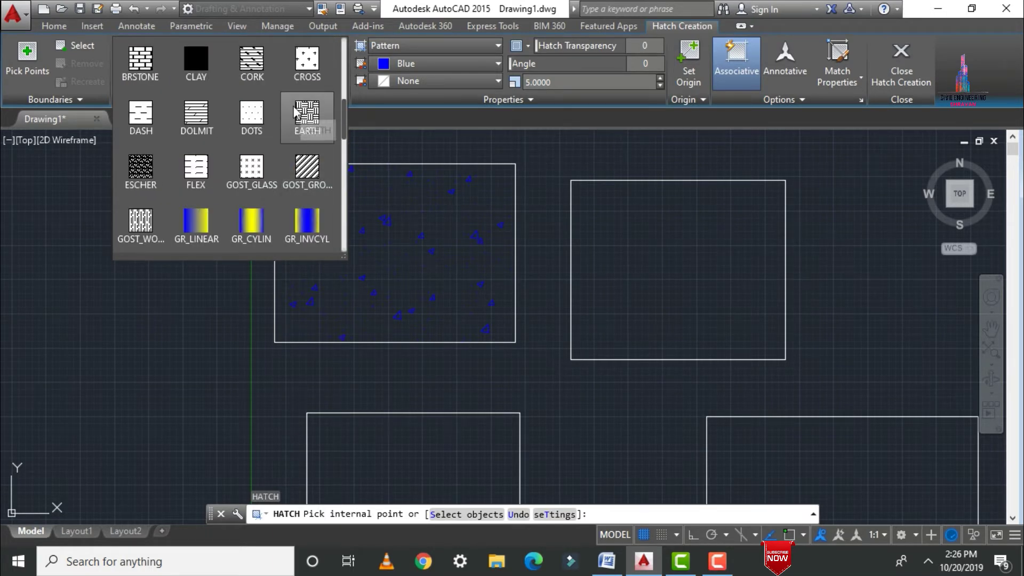
scroll(147, 101, "up", 1)
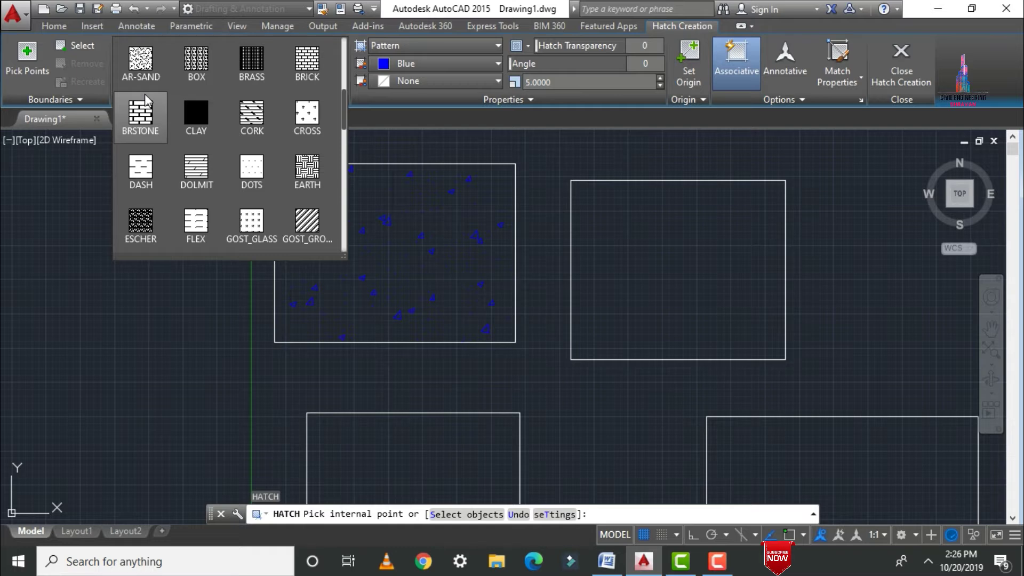
left_click(139, 122)
left_click(623, 236)
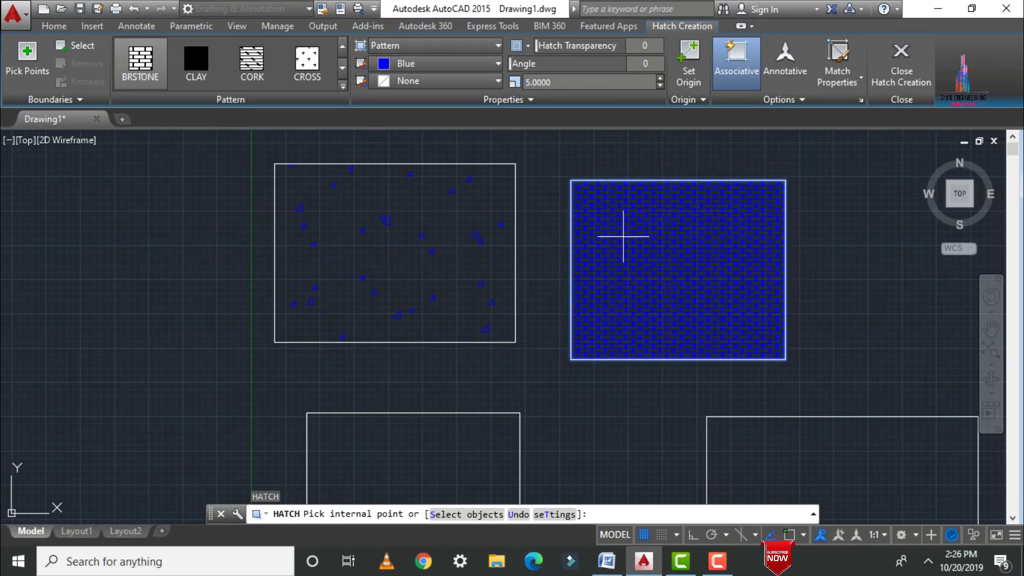
double_click(565, 82)
type("10")
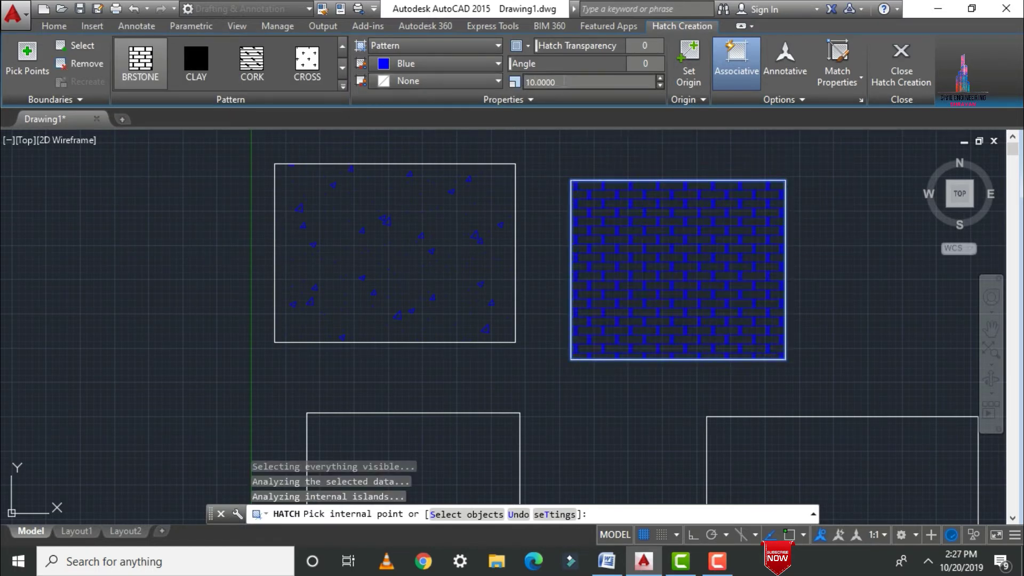
key("Escape")
key("Escape")
Zoom All to fit the whole drawing in view
scroll(700, 197, "up", 5)
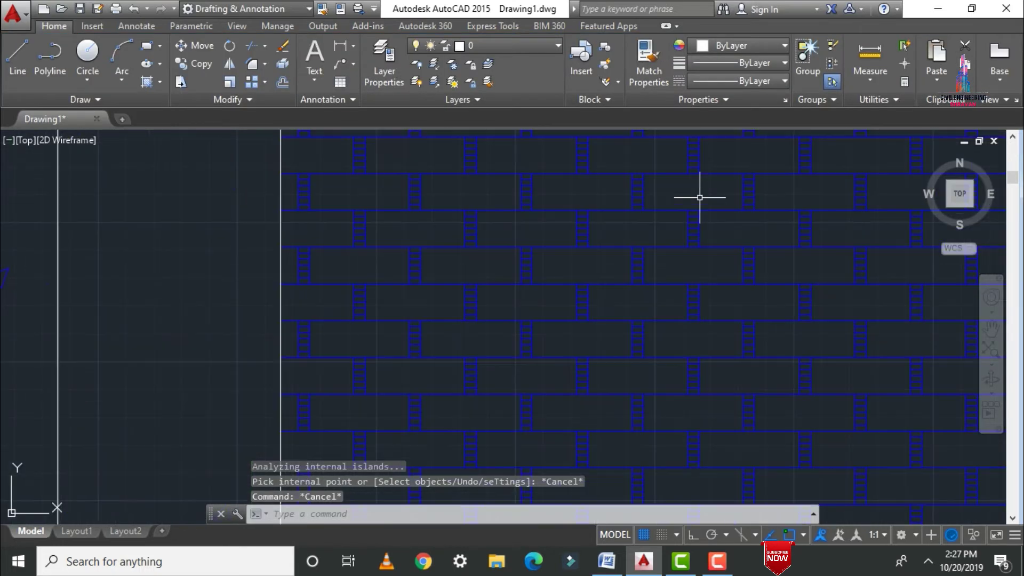
scroll(563, 224, "down", 6)
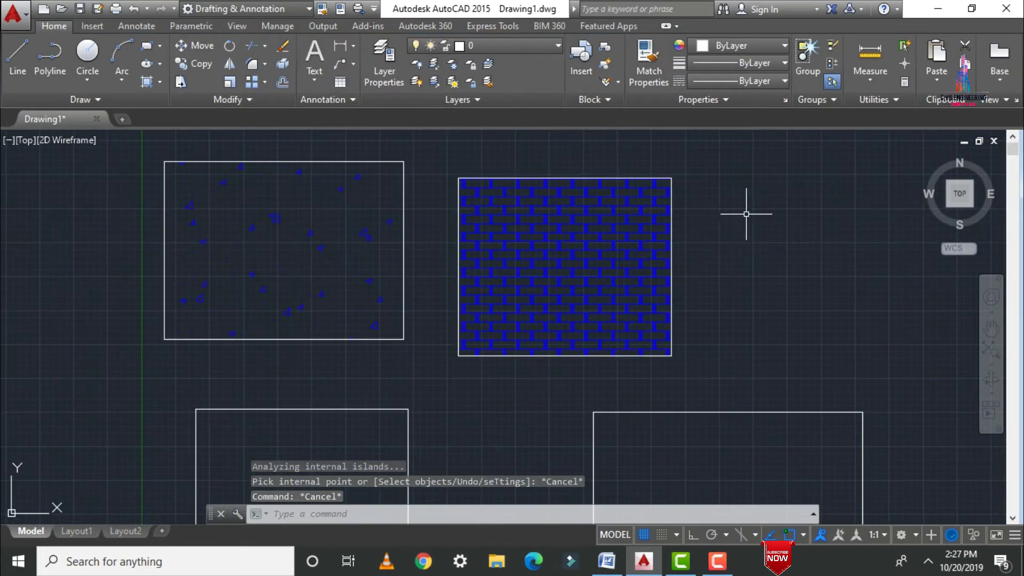
scroll(669, 137, "down", 2)
scroll(438, 296, "down", 2)
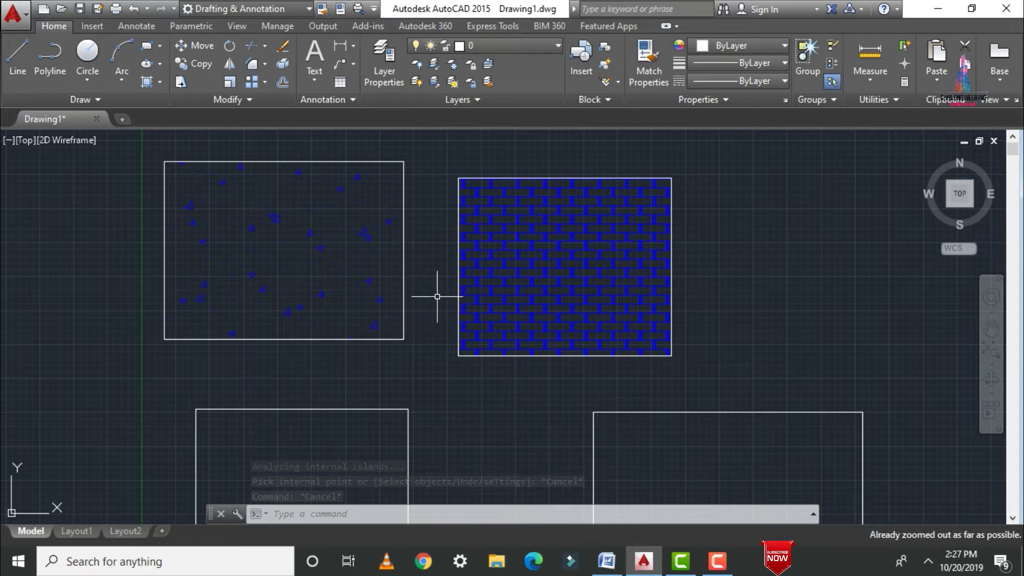
type("z")
key("Return")
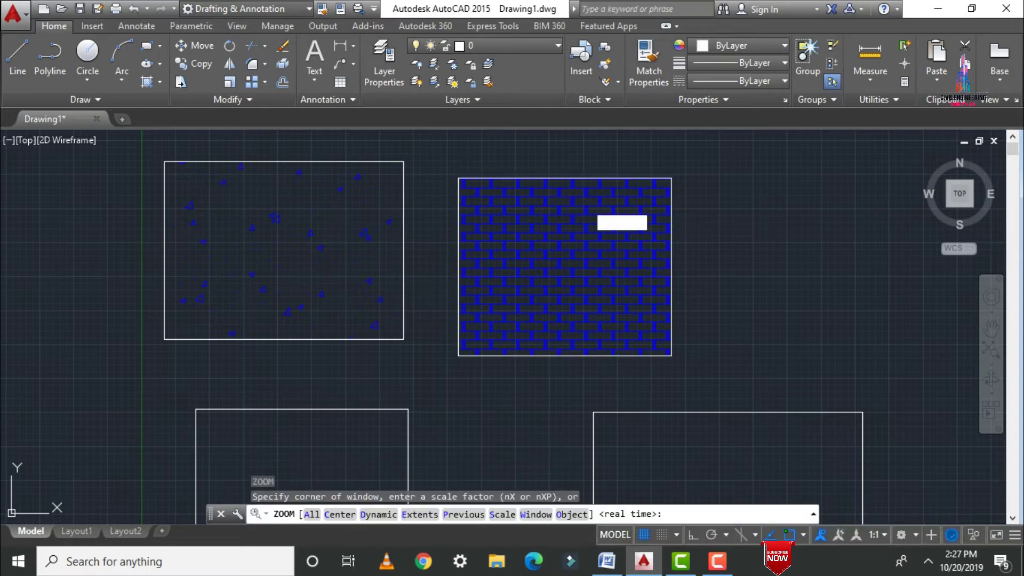
type("a")
key("Return")
type("h")
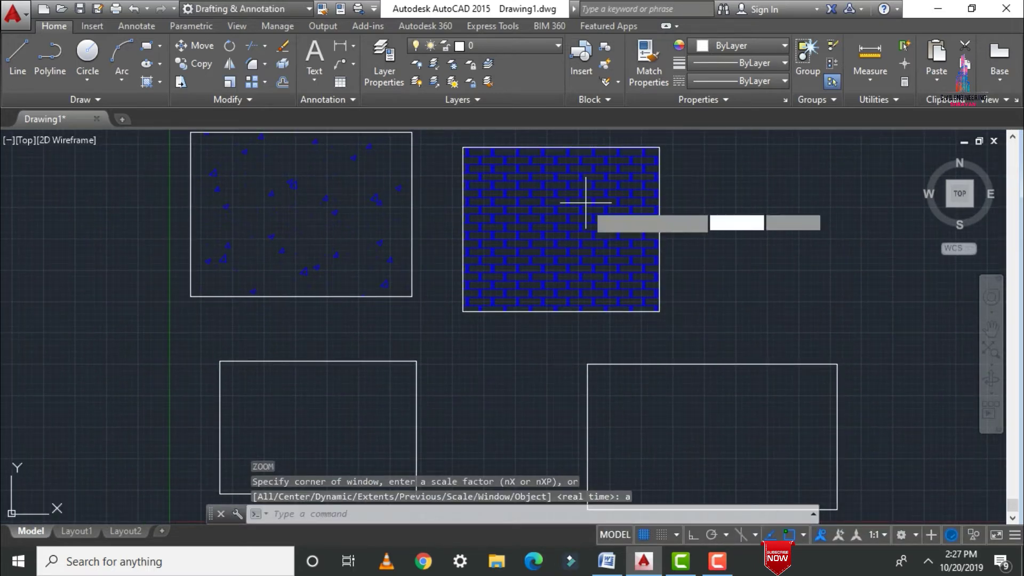
key("Return")
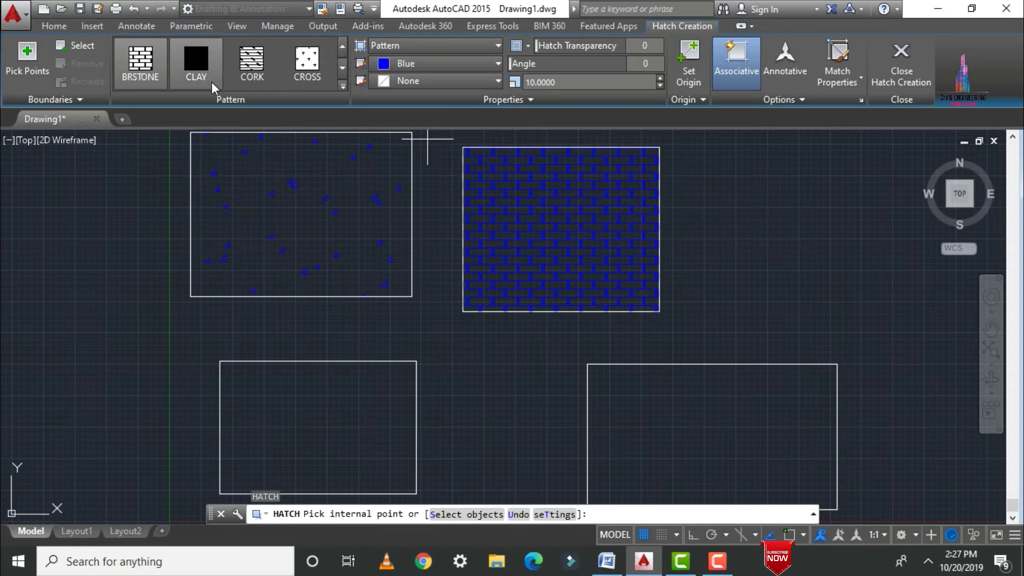
Fill the lower-left rectangle with a SOLID hatch in red
left_click(343, 86)
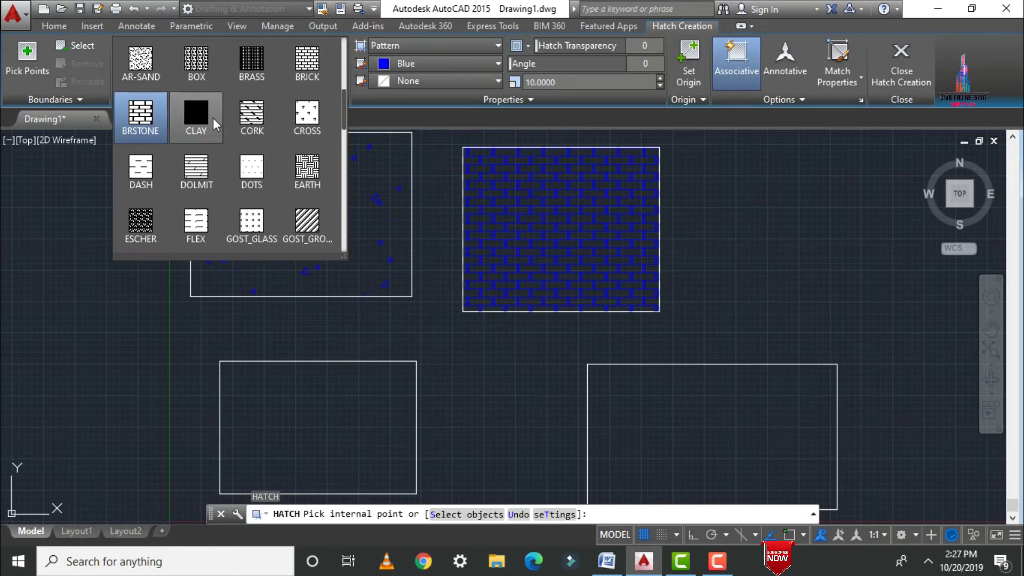
scroll(212, 118, "up", 4)
left_click(160, 63)
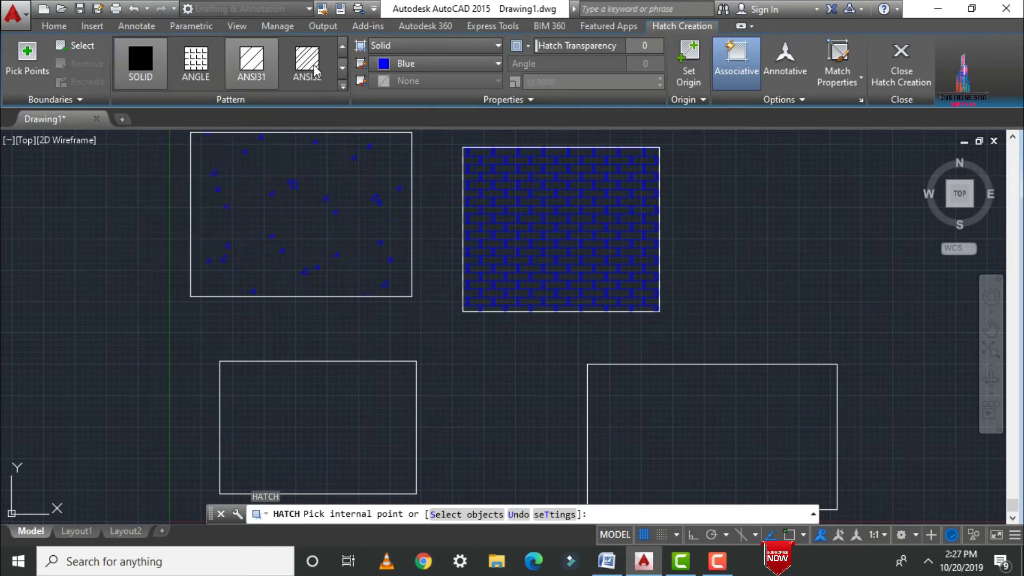
left_click(430, 64)
left_click(380, 235)
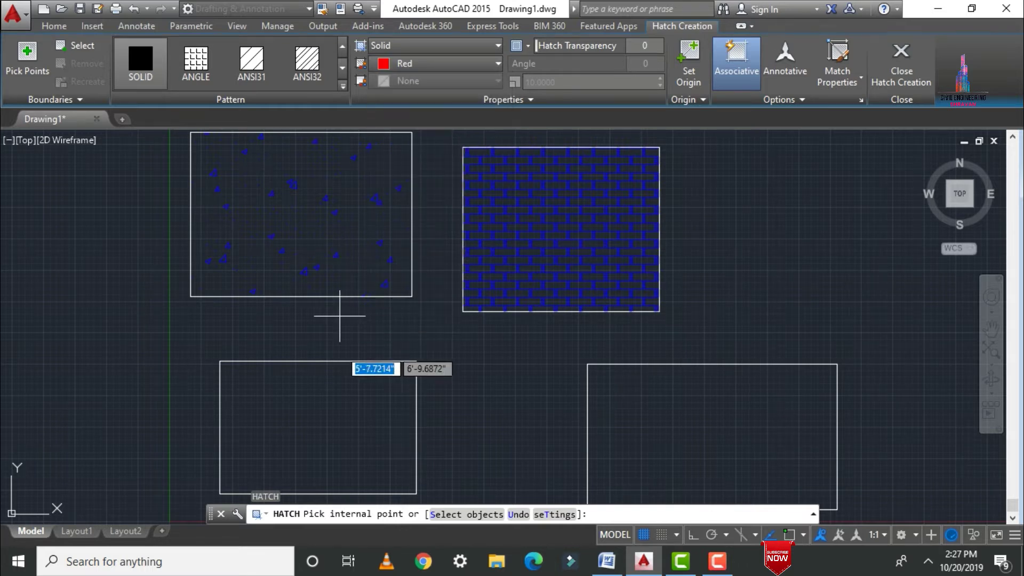
left_click(304, 418)
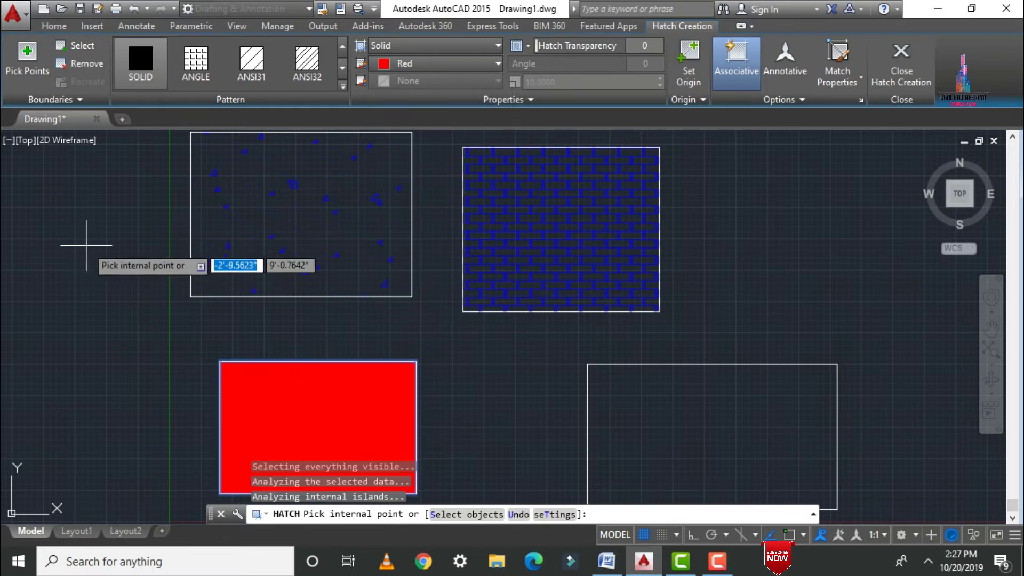
scroll(102, 240, "down", 2)
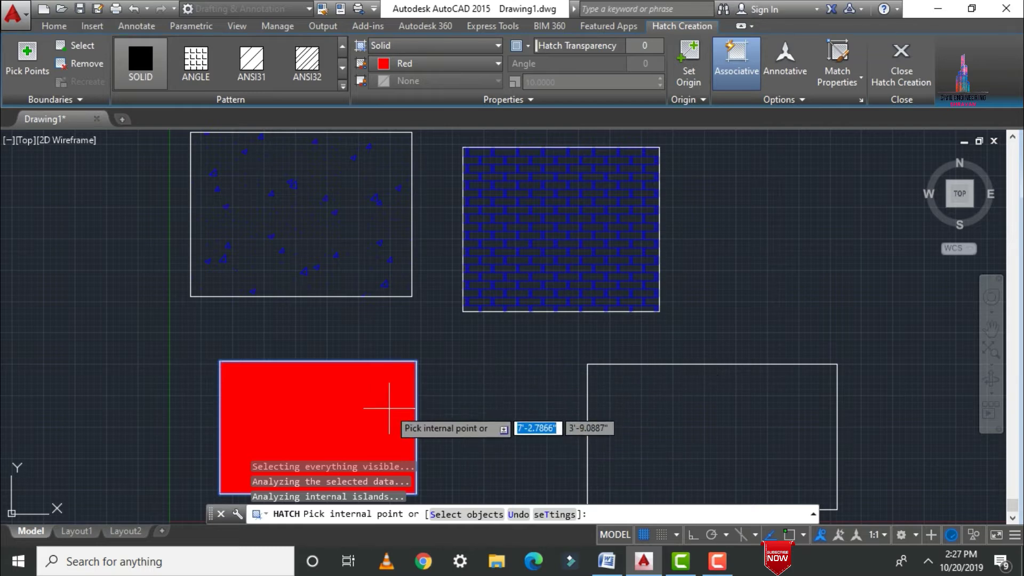
key("Escape")
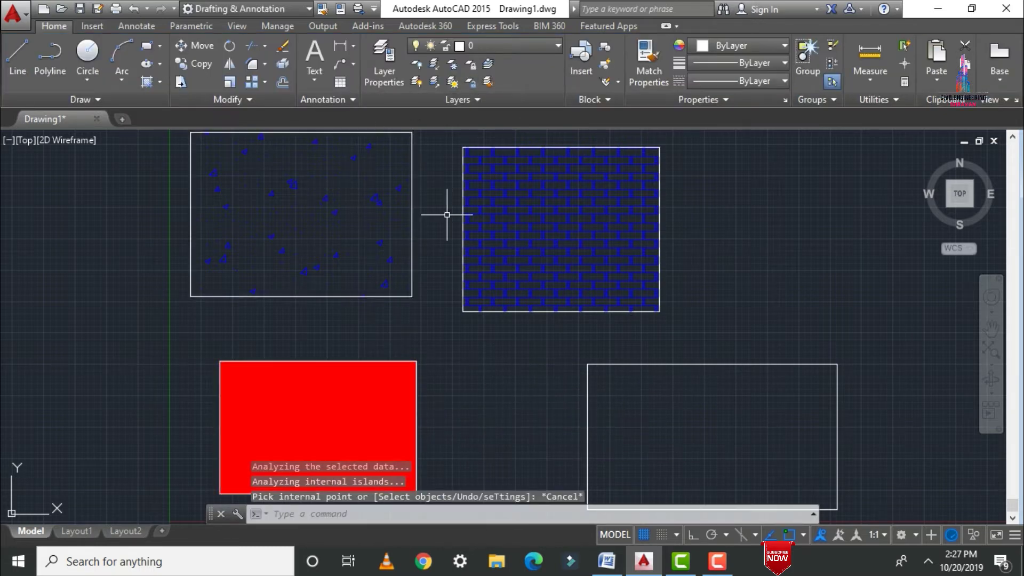
key("Return")
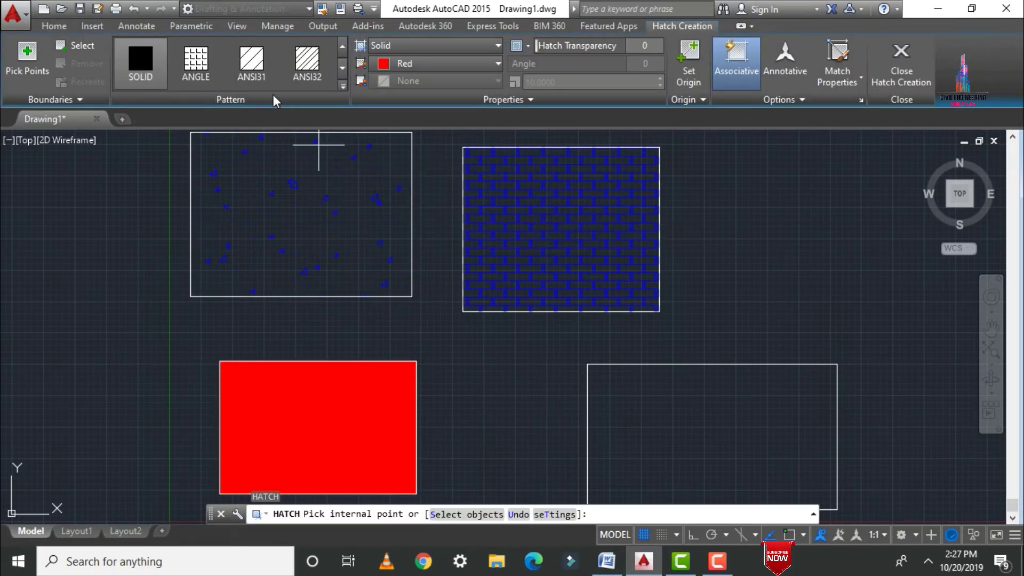
key("Escape")
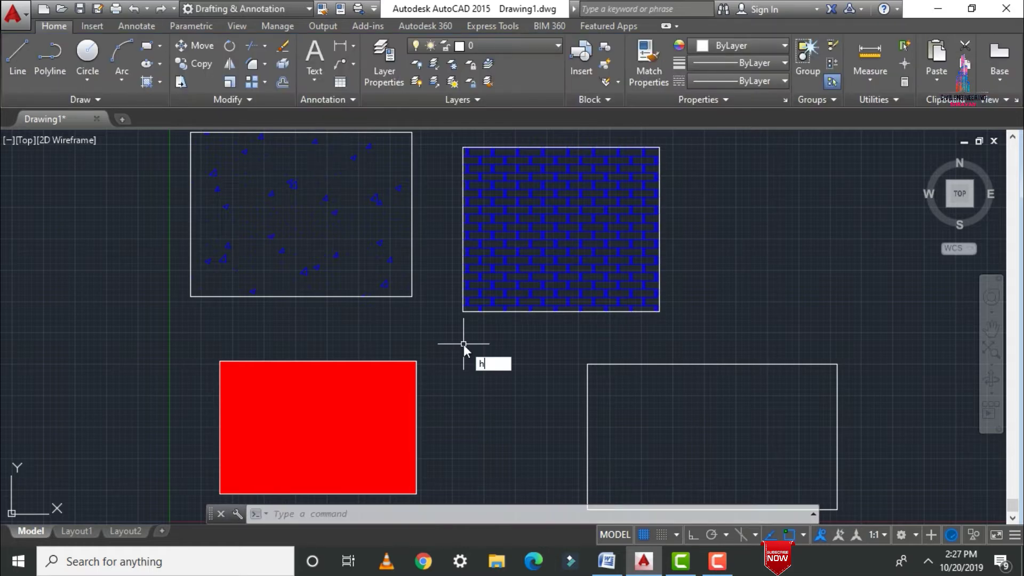
key("Return")
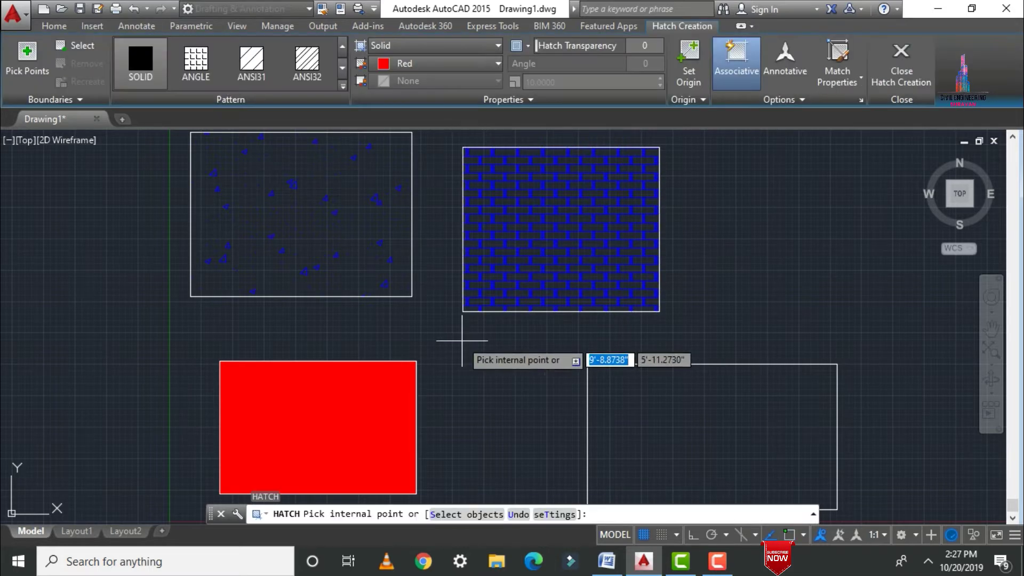
Hatch the lower-right rectangle with ANSI31 lines in light yellow (248,246,176)
left_click(254, 63)
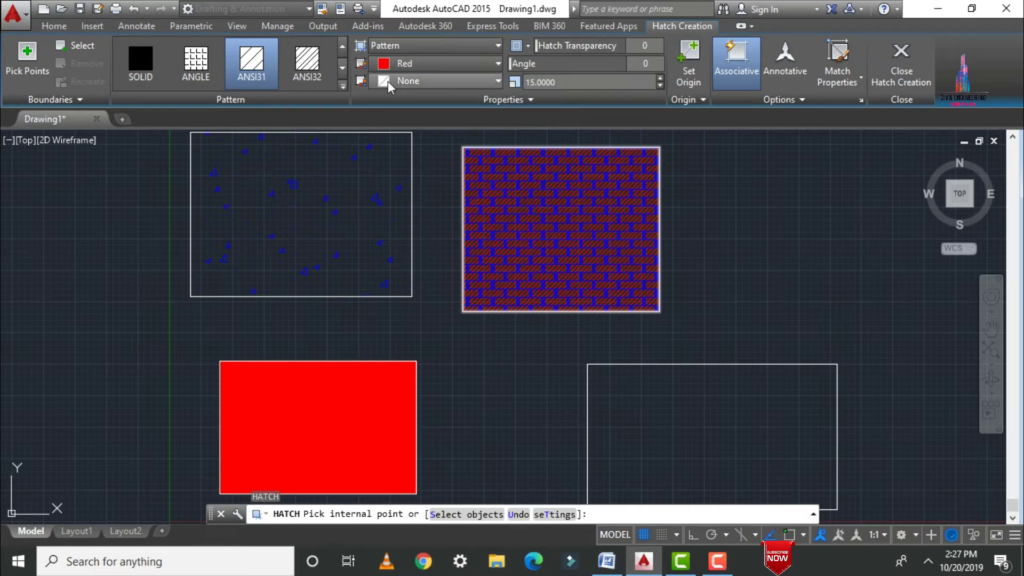
left_click(398, 63)
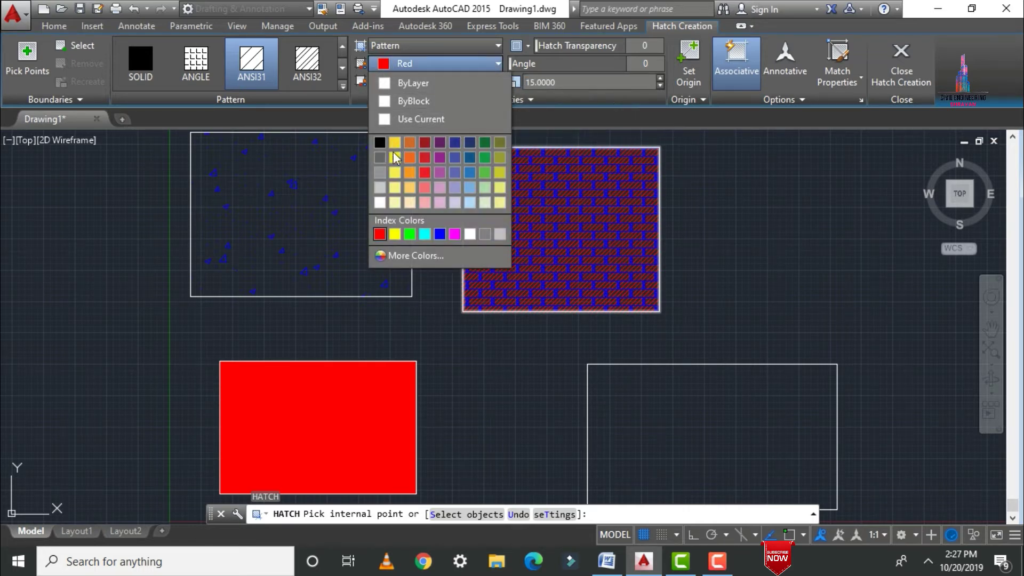
left_click(393, 203)
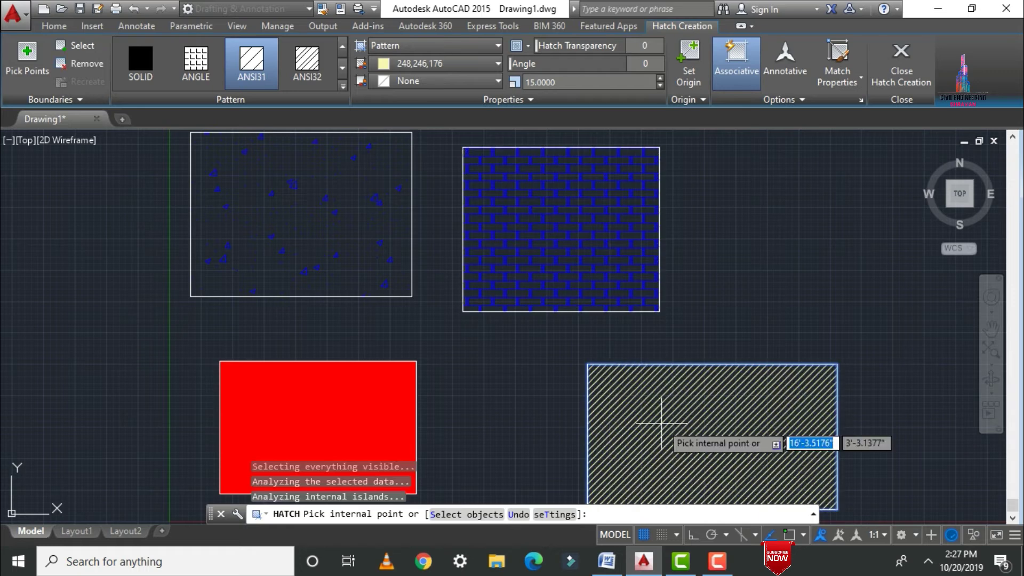
key("Escape")
Zoom All to view all four hatched rectangles
type("z")
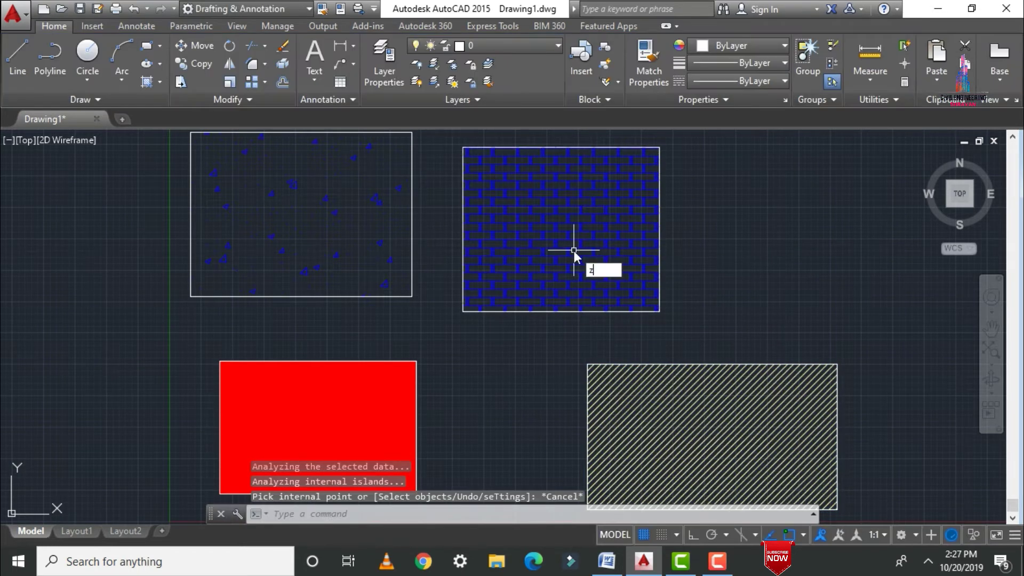
key("Return")
type("a")
key("Return")
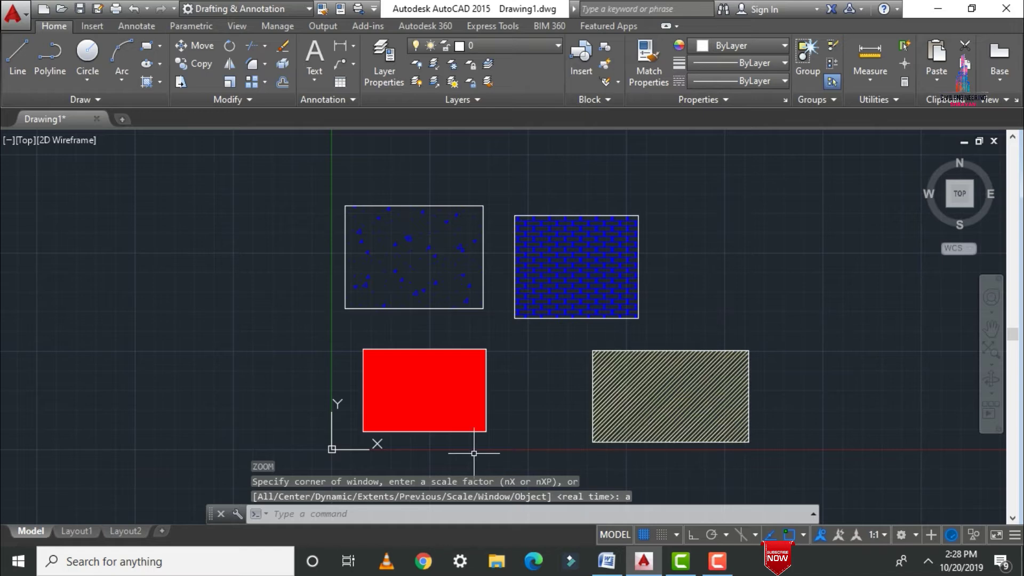
scroll(429, 344, "up", 2)
scroll(438, 336, "down", 2)
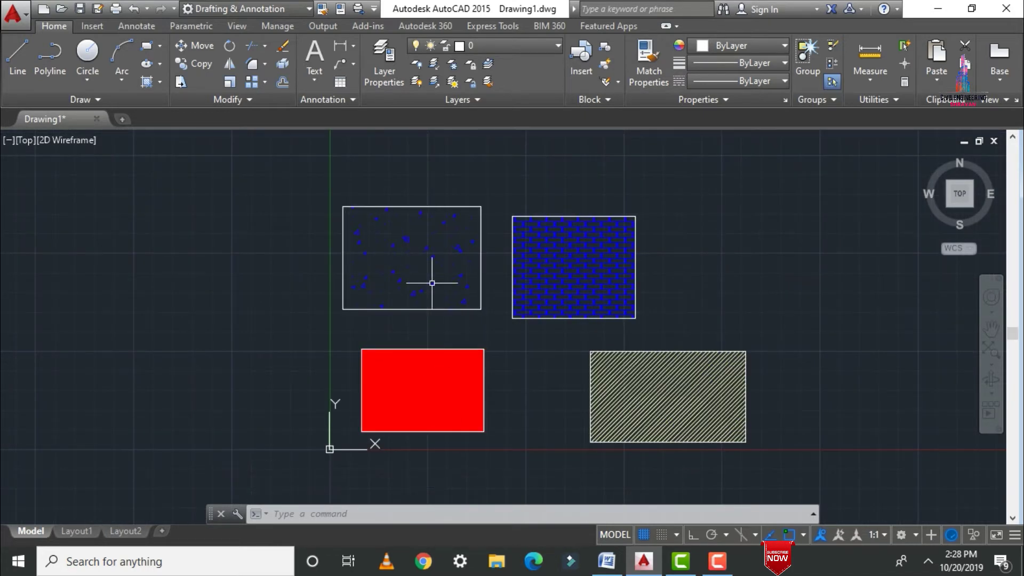
key("alt+Tab")
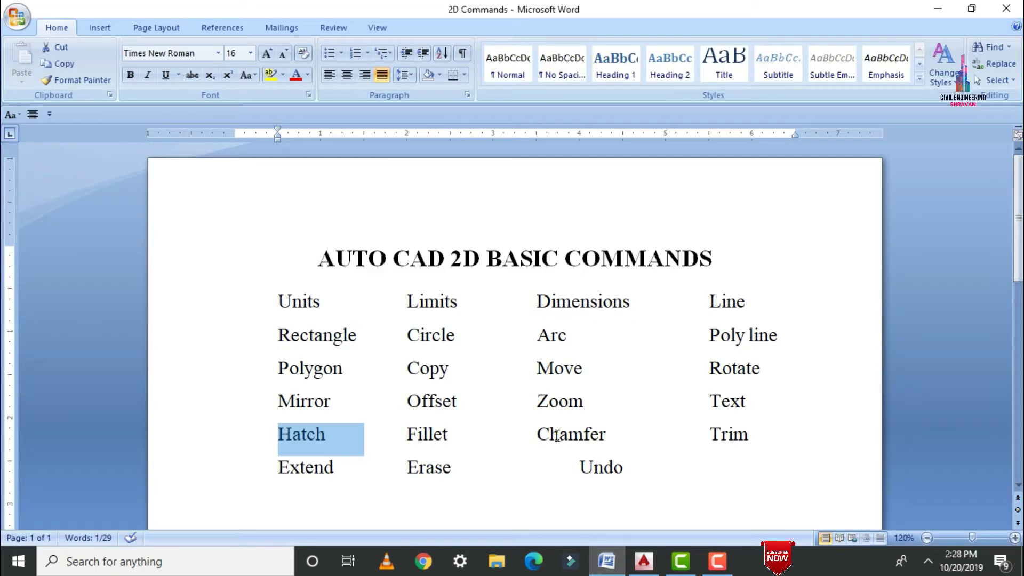
double_click(427, 434)
double_click(570, 435)
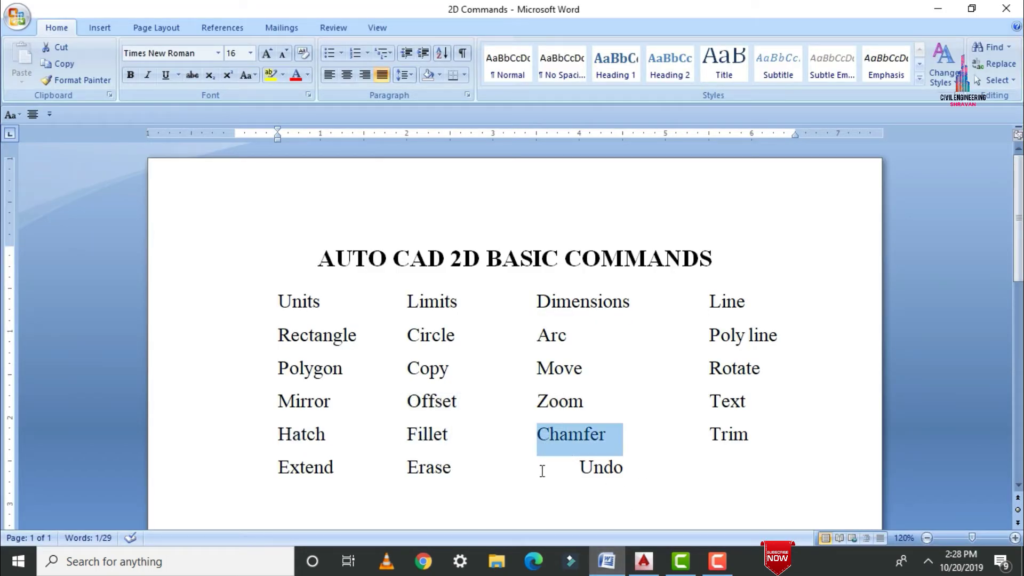
double_click(427, 435)
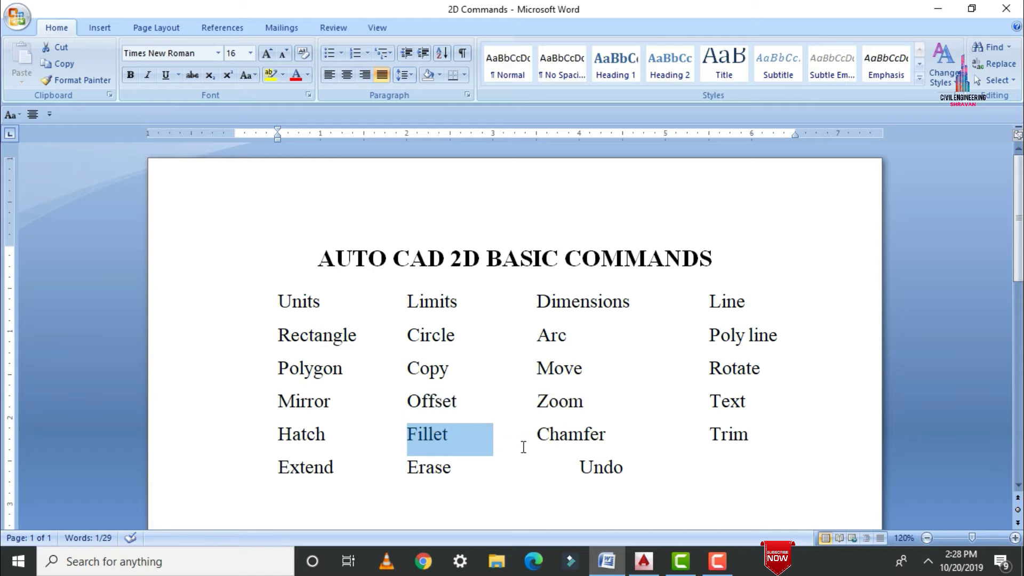
double_click(571, 435)
double_click(422, 436)
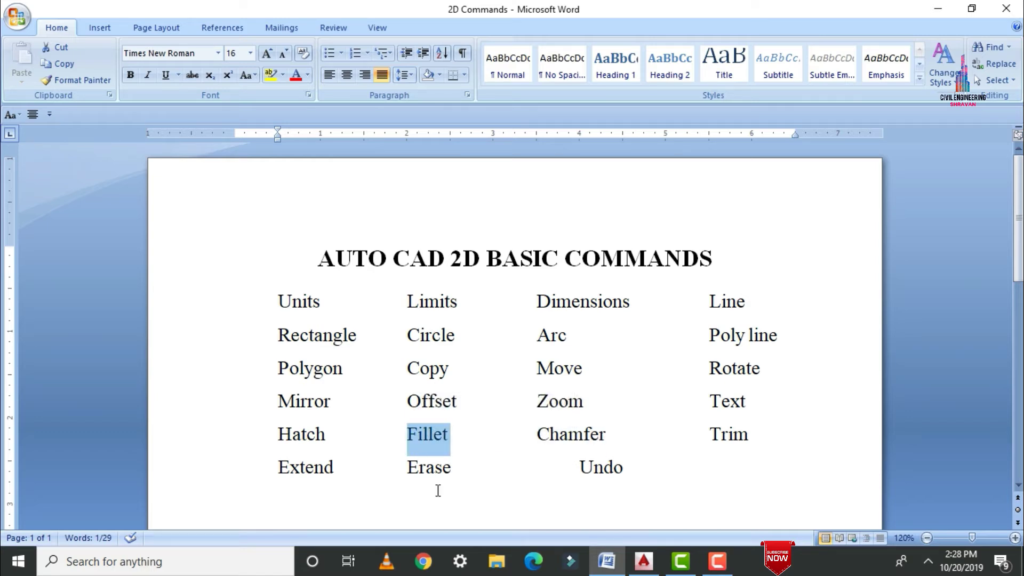
left_click_drag(542, 435, 609, 435)
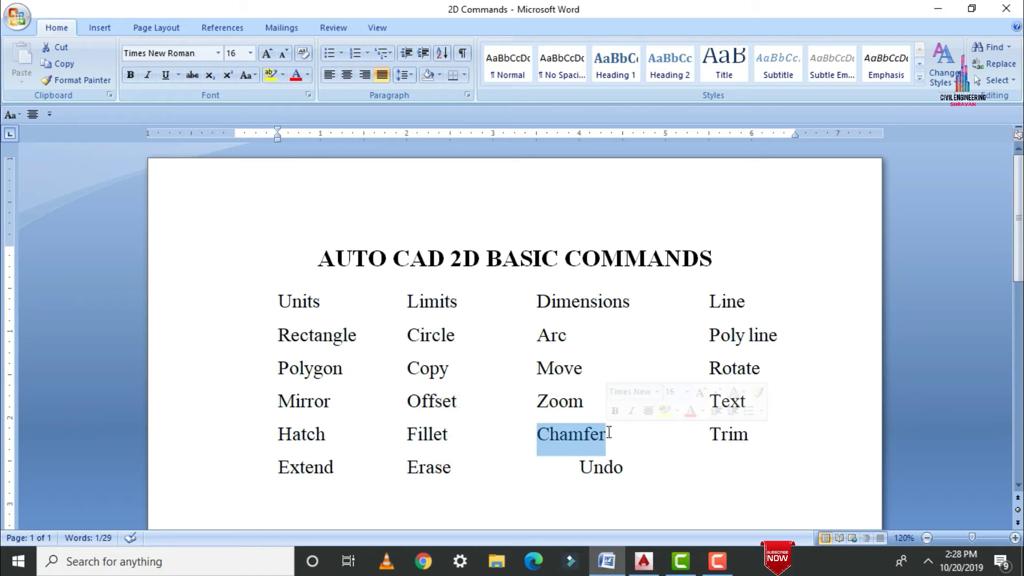
left_click(644, 560)
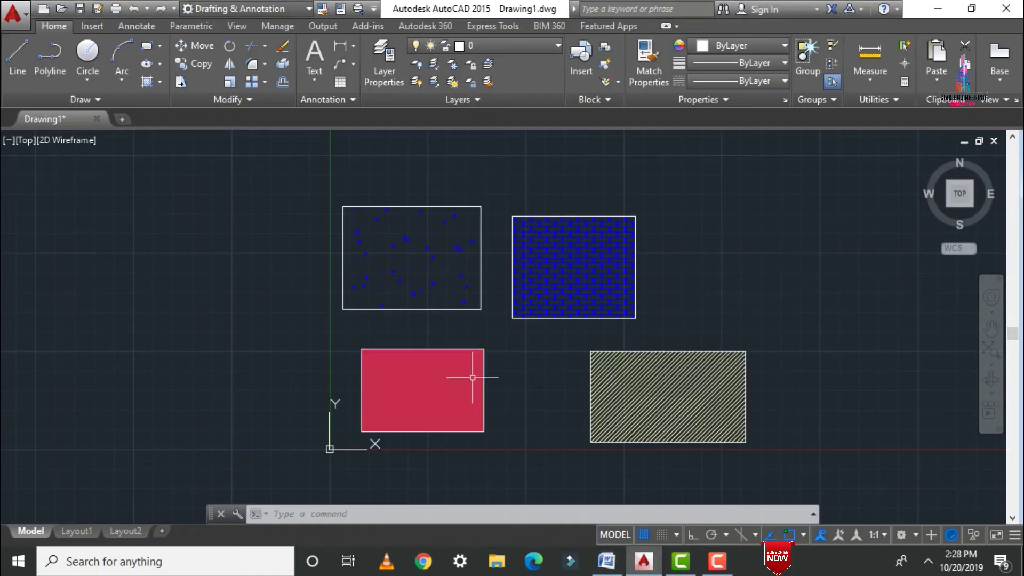
Erase the gravel, blue brick, diagonal and red solid hatches from the four rectangles
left_click(393, 245)
key("Delete")
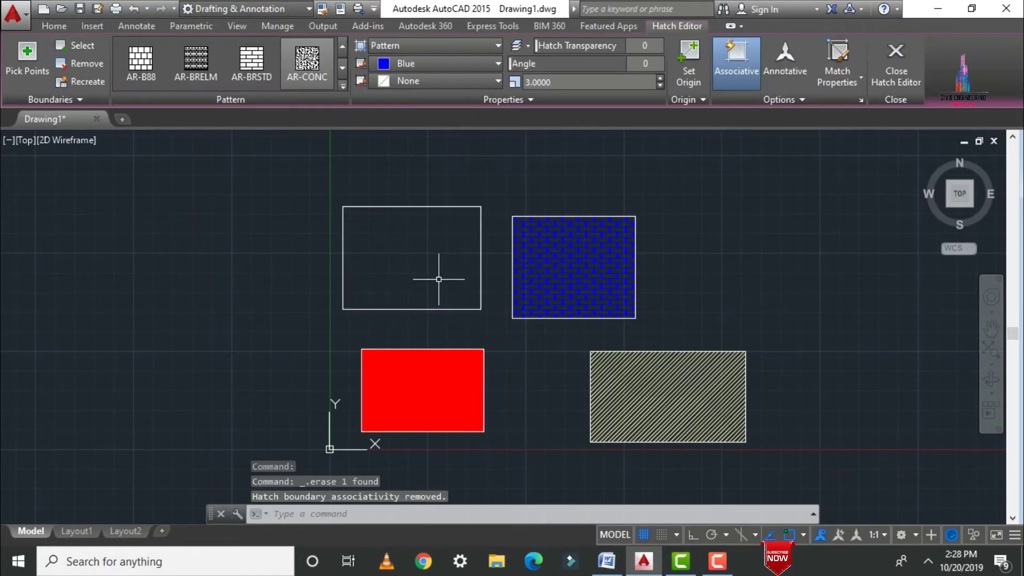
left_click(602, 246)
key("Delete")
left_click(686, 439)
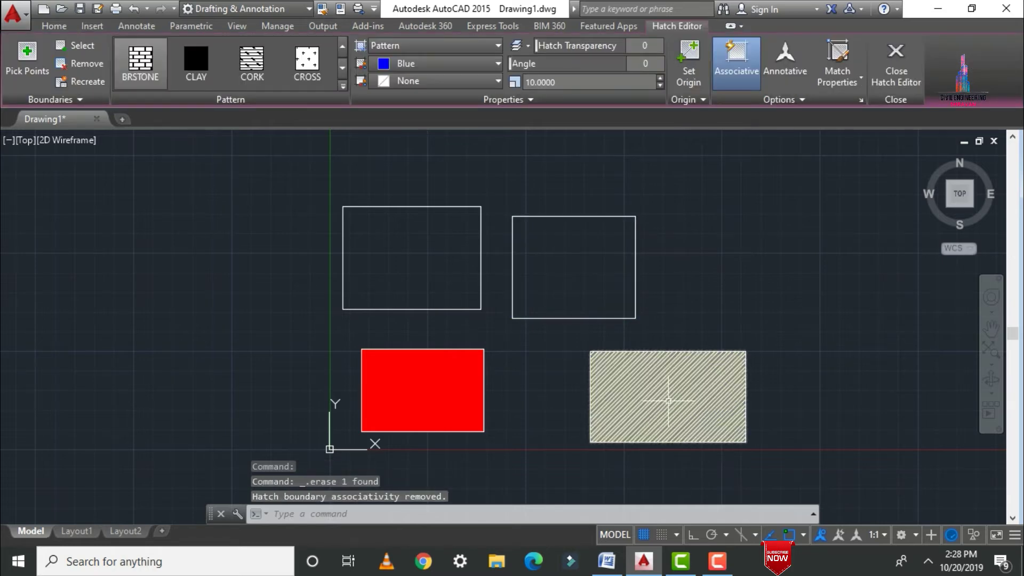
key("Escape")
key("Delete")
left_click(457, 377)
key("Escape")
Fillet the upper-left rectangle's top and left edges with a 3'0" radius
type("F")
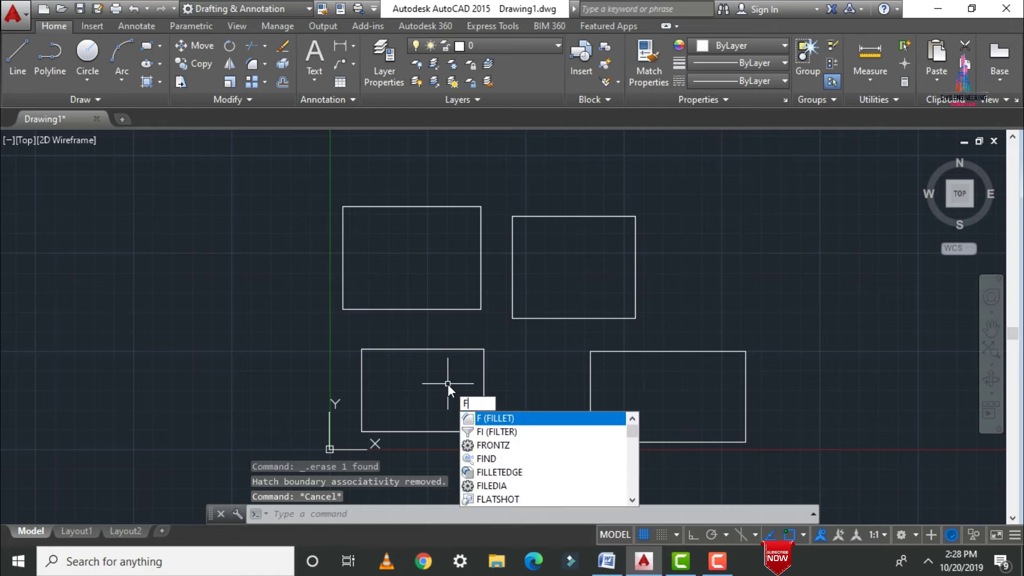
key("Return")
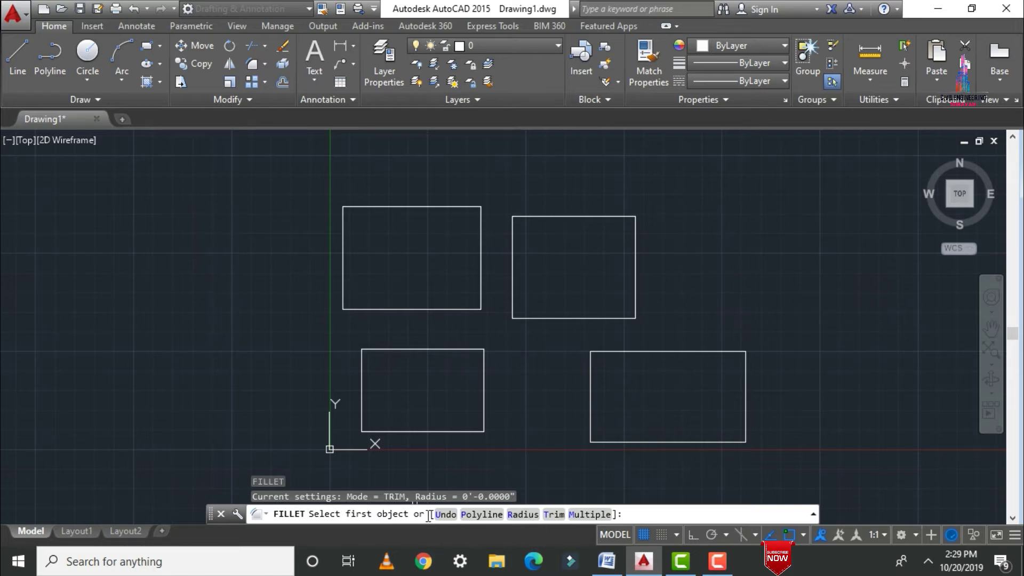
left_click(522, 515)
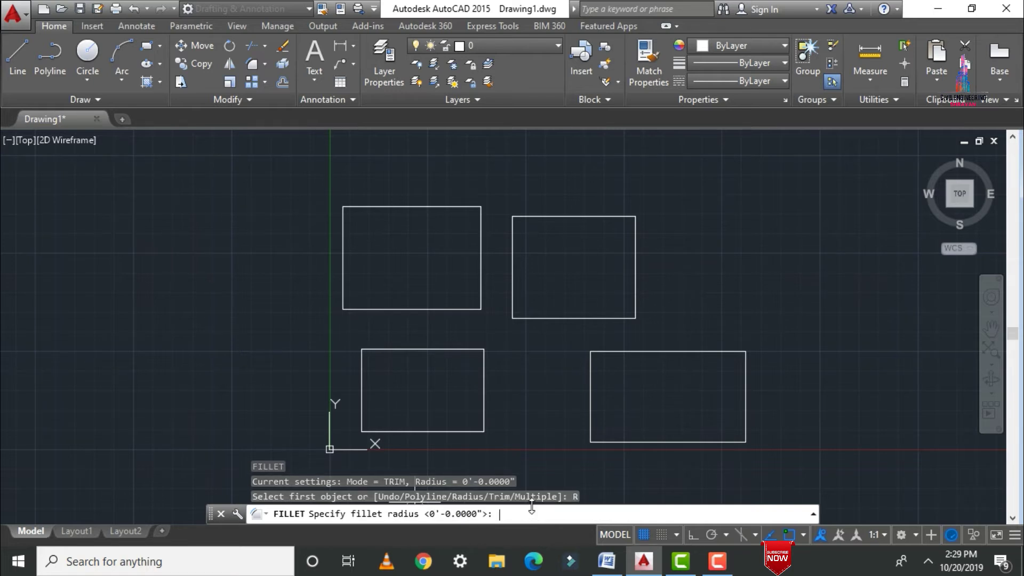
type("3'0\"")
key("Return")
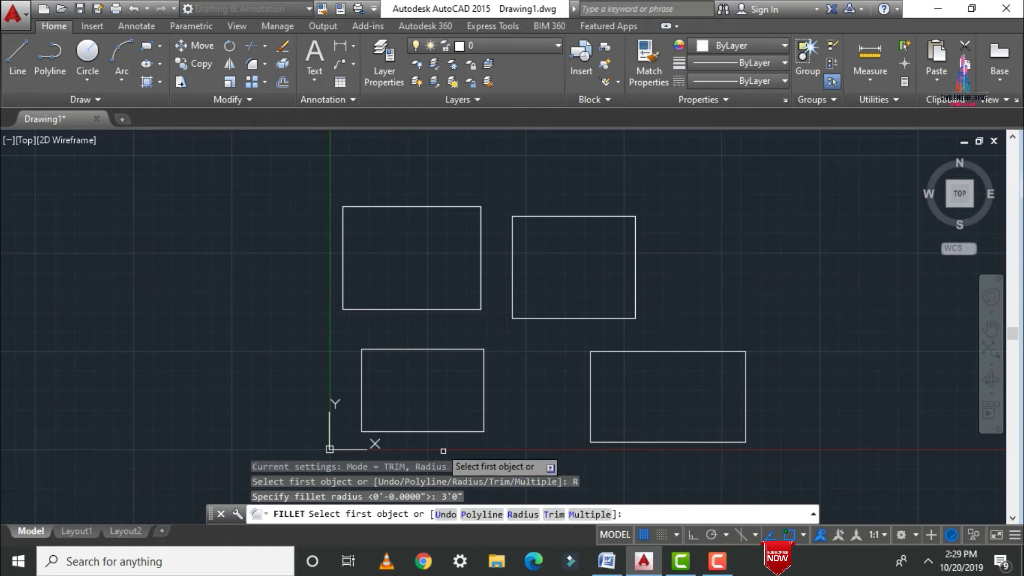
left_click(366, 207)
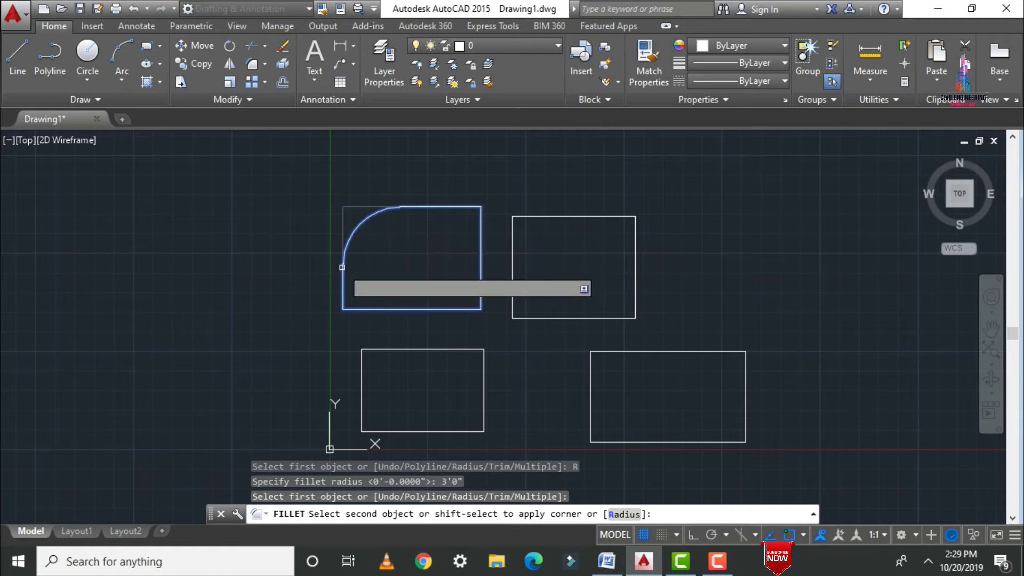
left_click(343, 267)
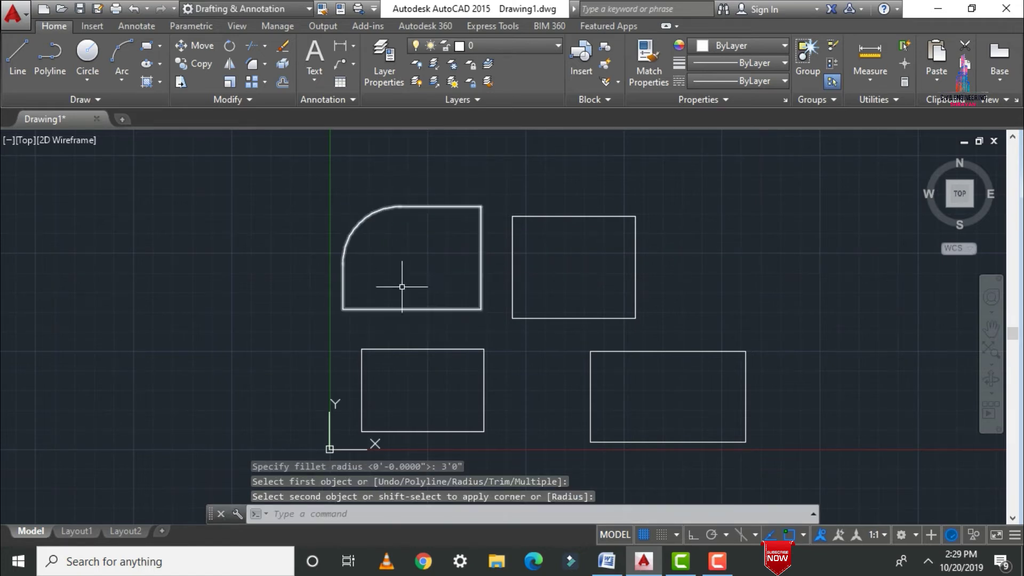
key("Escape")
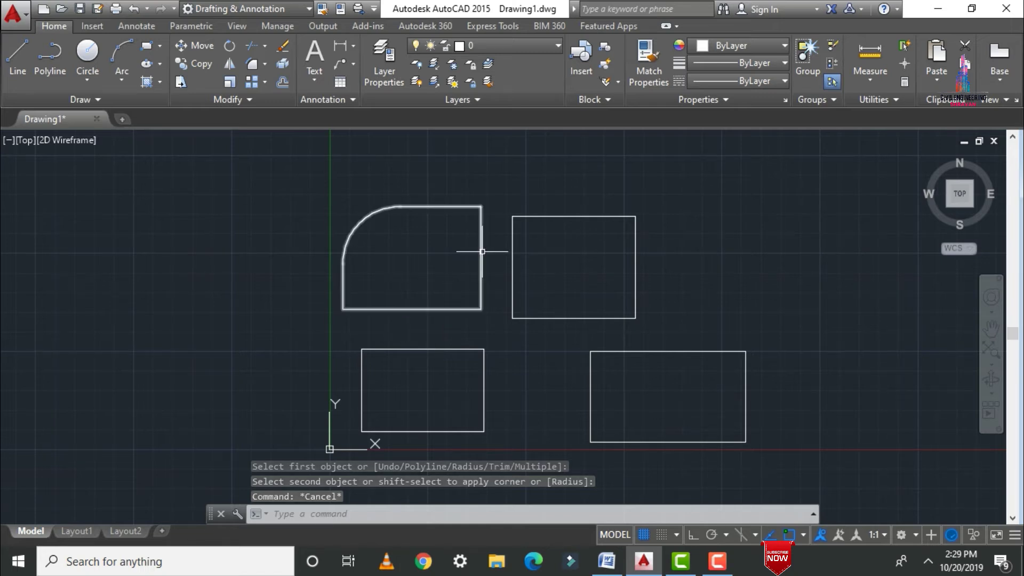
Chamfer the bottom and right edges of the upper-left shape with 2'0" by 2'0" distances
type("CHA")
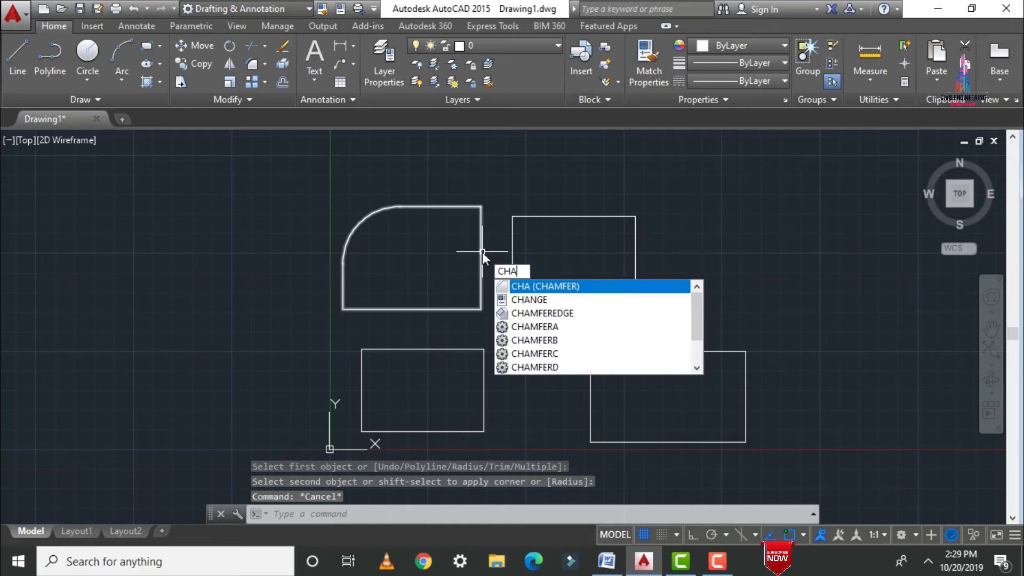
key("Return")
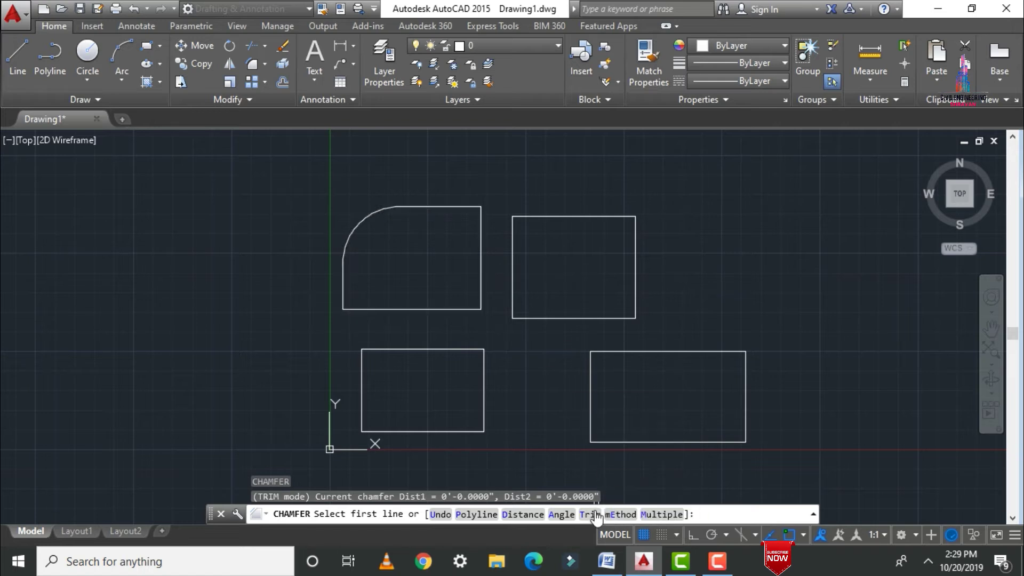
left_click(523, 514)
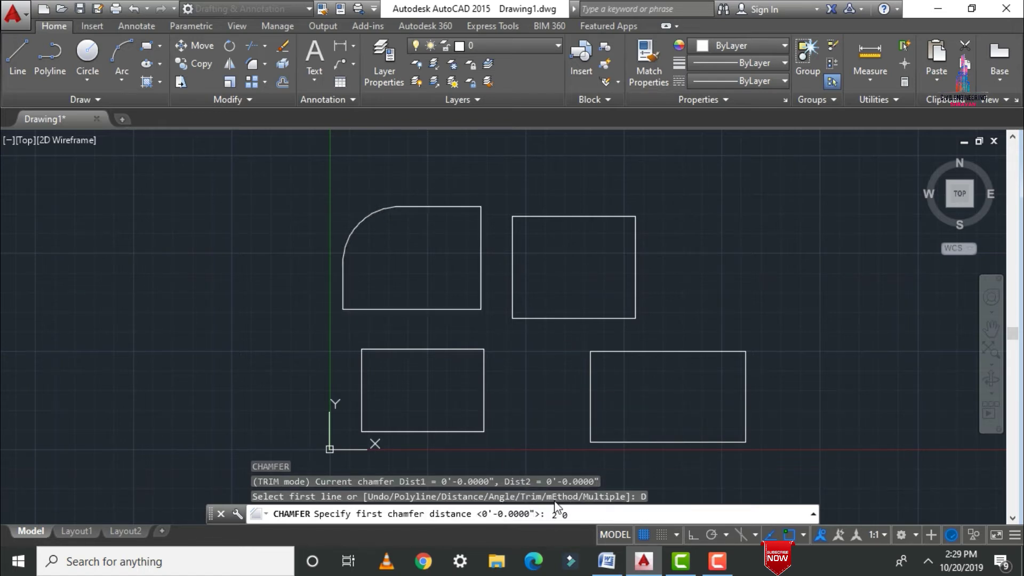
key("Return")
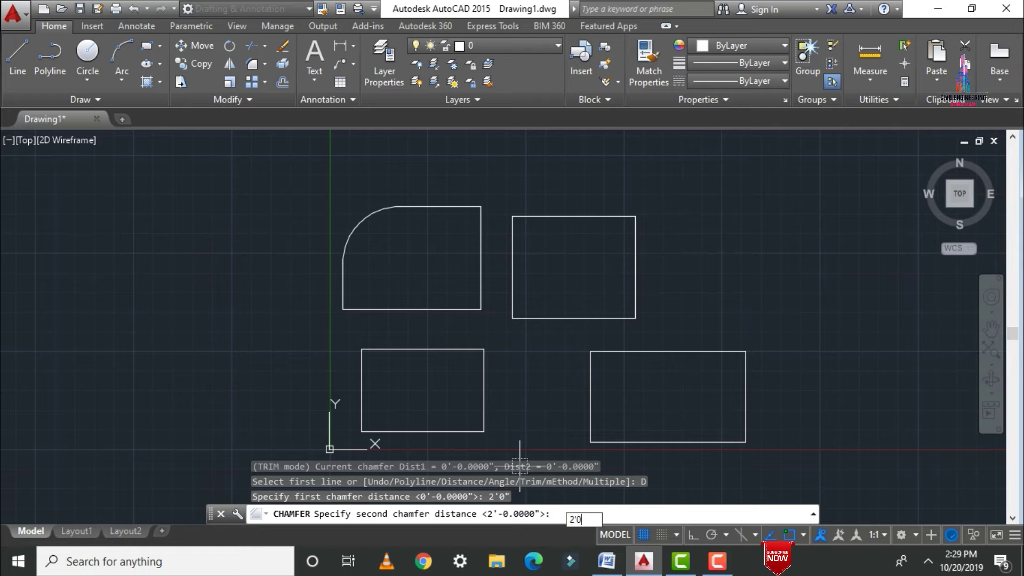
type("2'0\"")
key("Return")
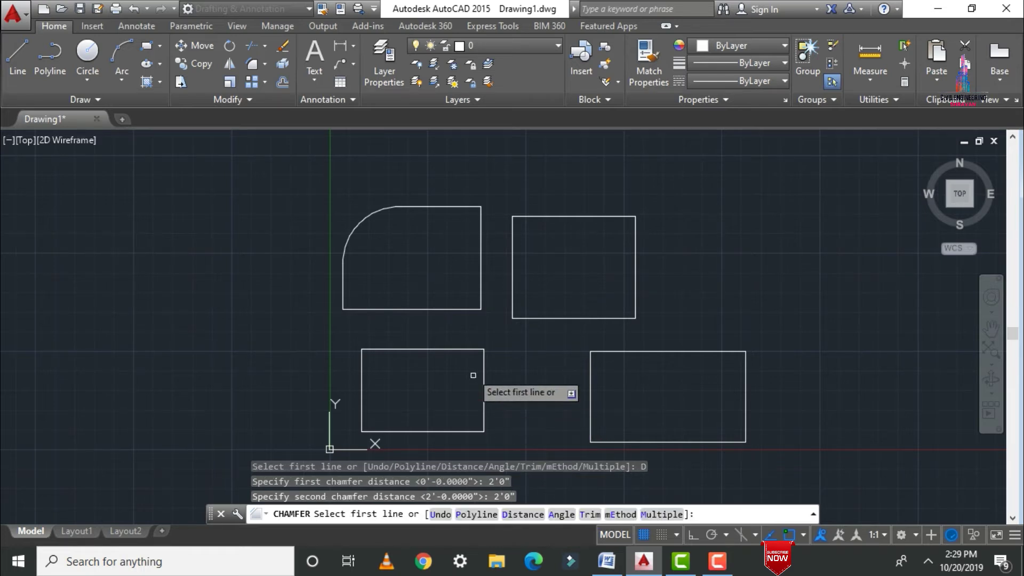
left_click(438, 309)
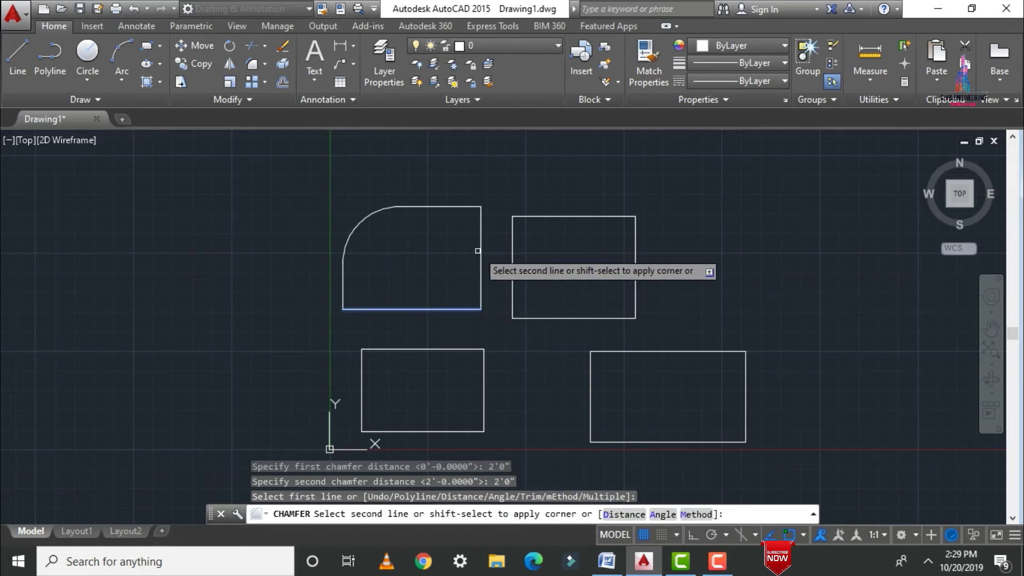
left_click(478, 255)
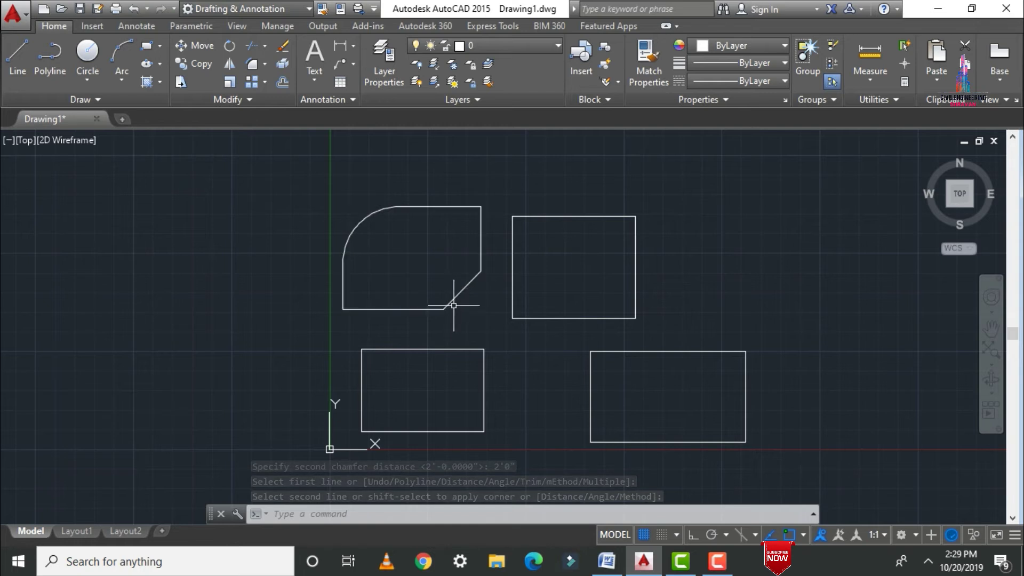
key("Escape")
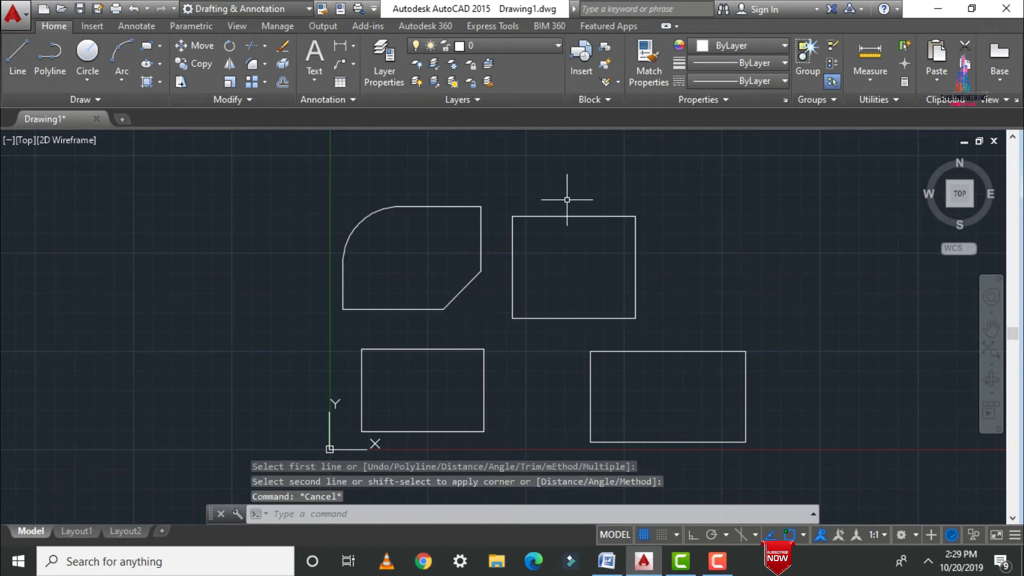
type("f")
key("Return")
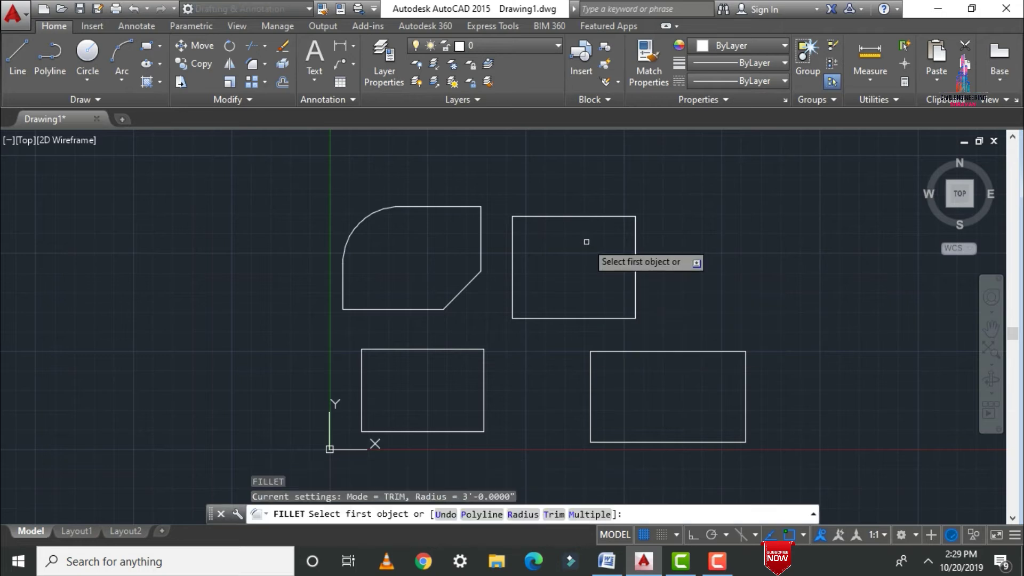
Round the upper-right rectangle's top-left corner with a 2'0" fillet radius
left_click(519, 515)
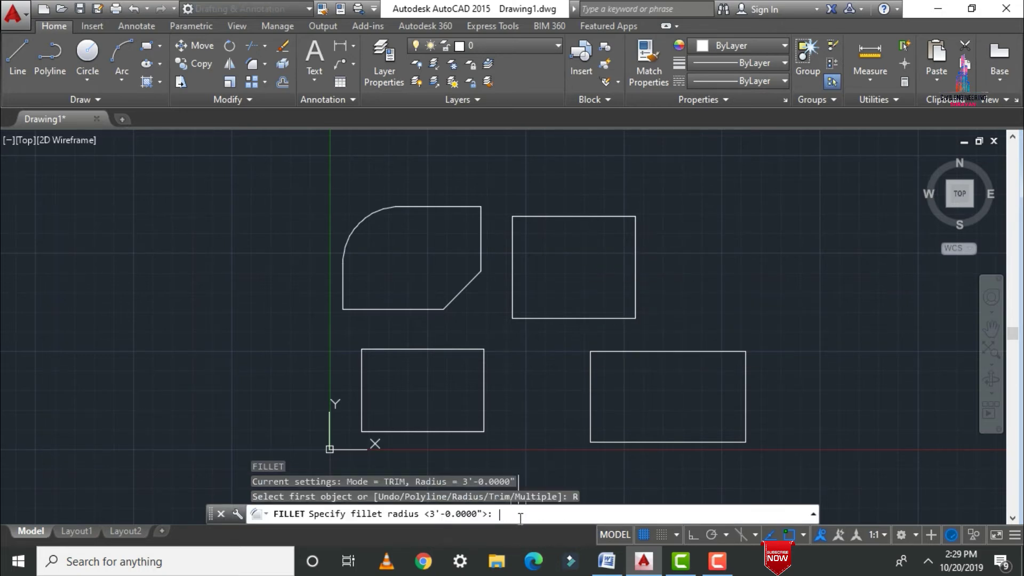
type("2'0\"")
key("Return")
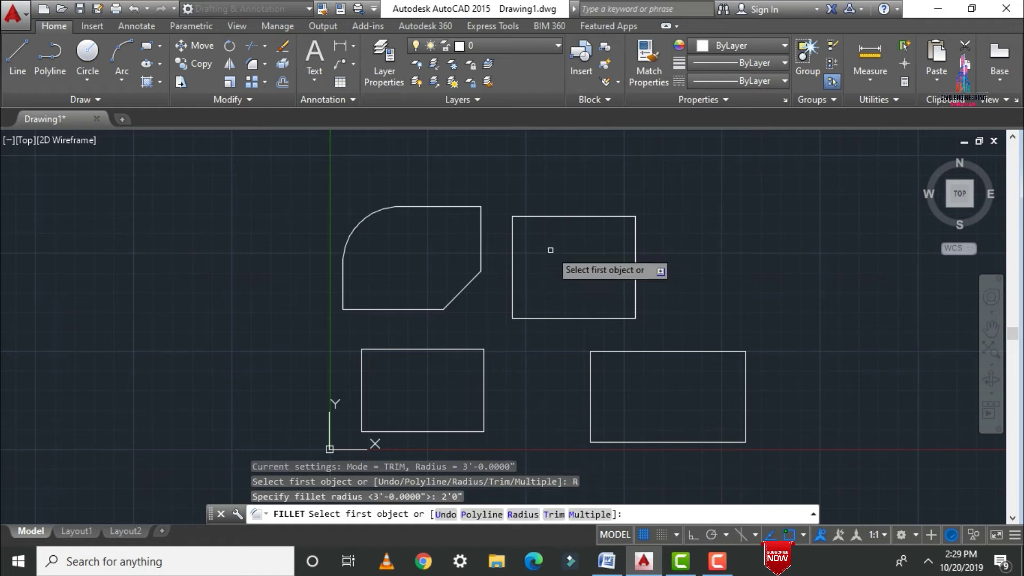
left_click(533, 216)
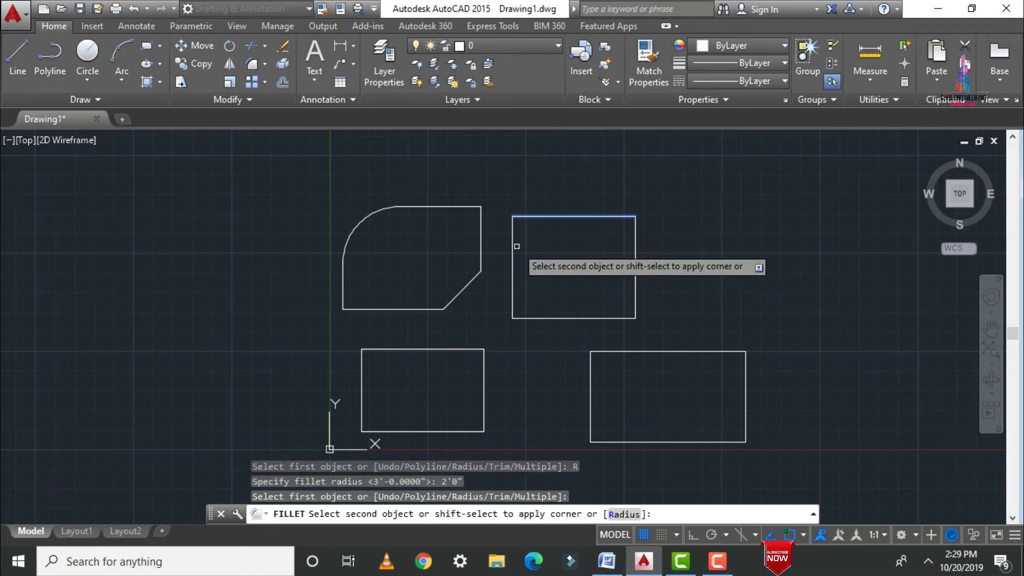
left_click(514, 259)
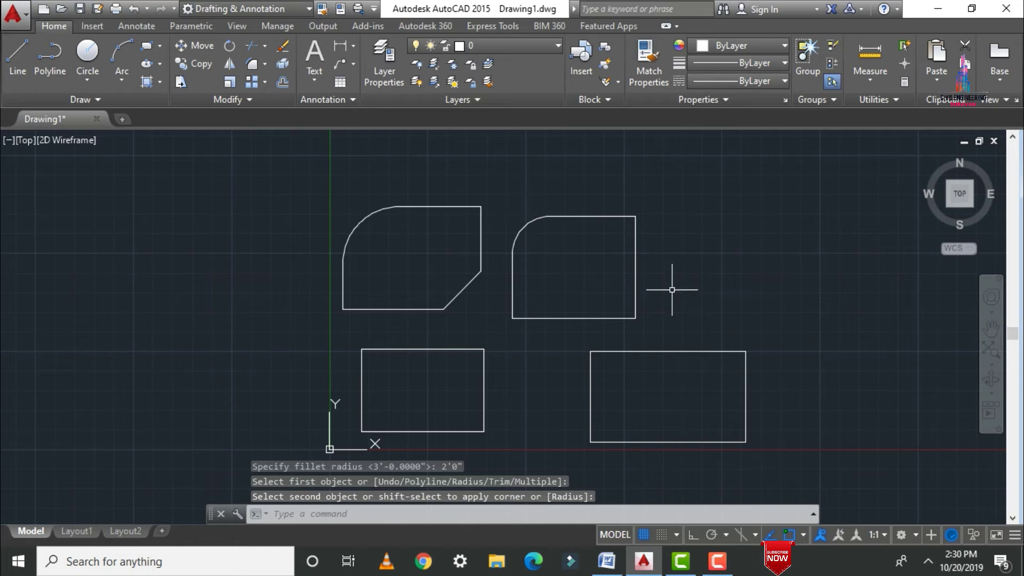
key("Escape")
Chamfer the upper-right rectangle's bottom-right corner with 2'6" and 3'6" distances
type("cha")
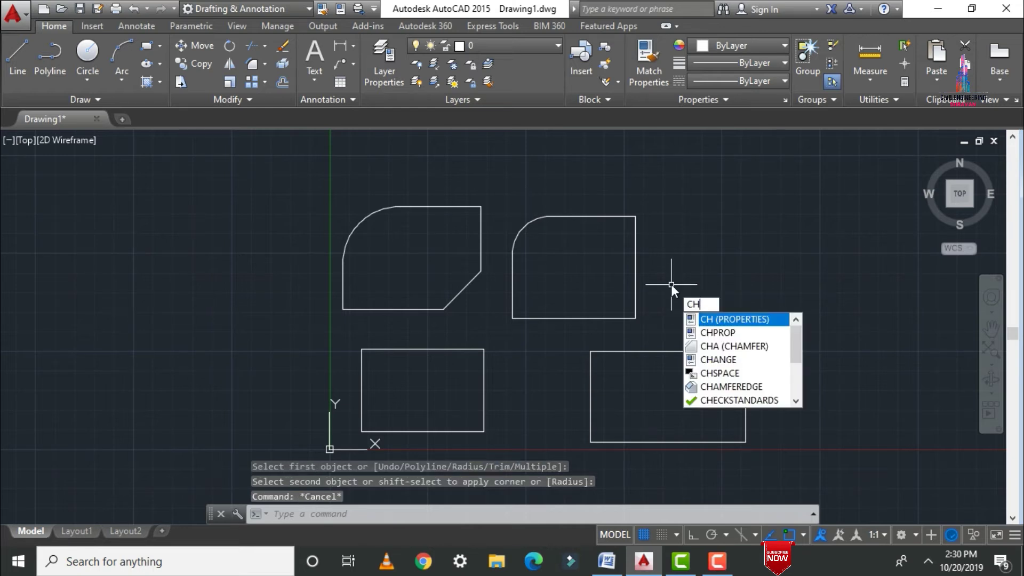
key("Return")
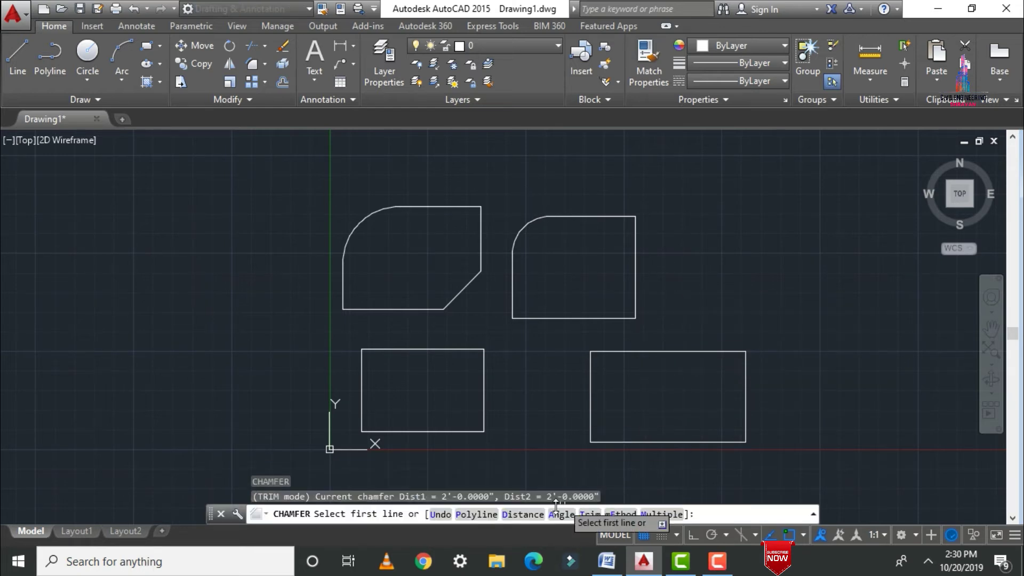
left_click(525, 515)
type("2")
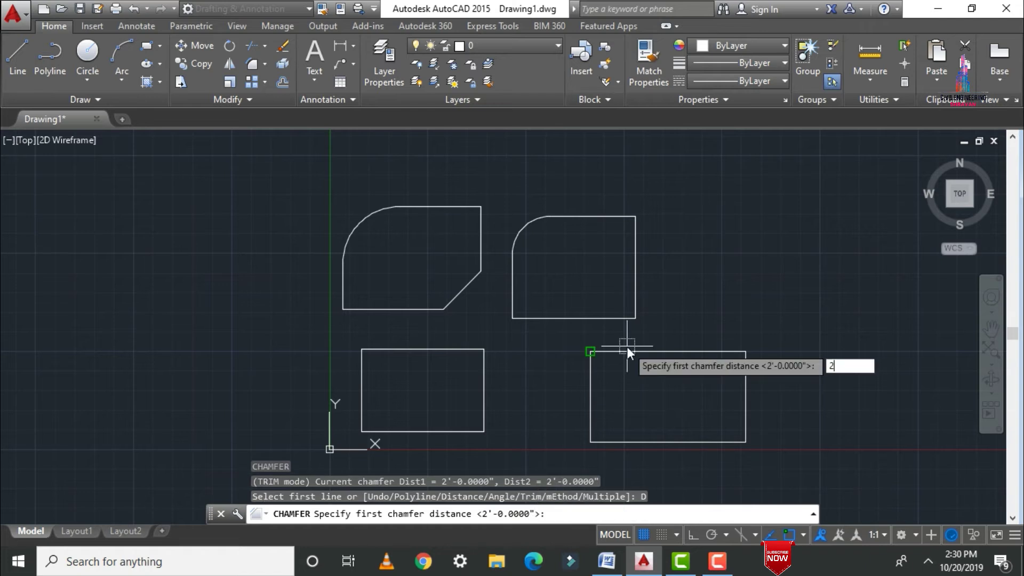
type("'6\"")
key("Return")
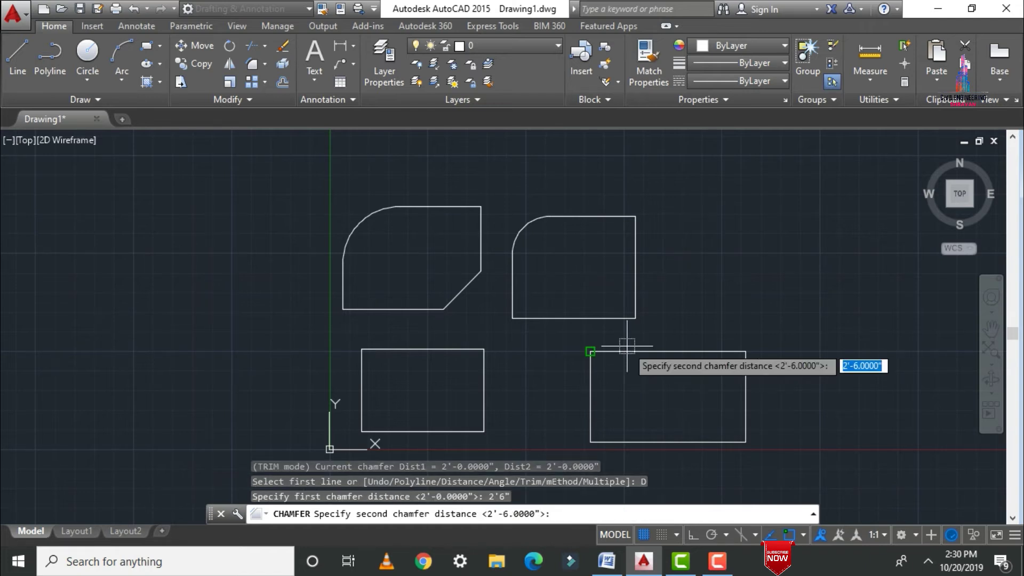
type("2")
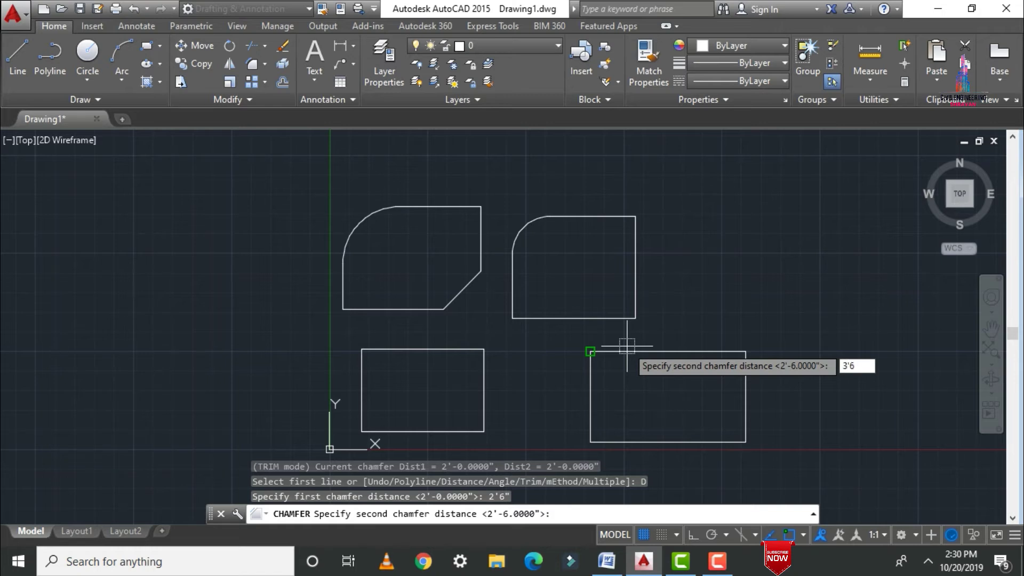
type("\"")
key("Return")
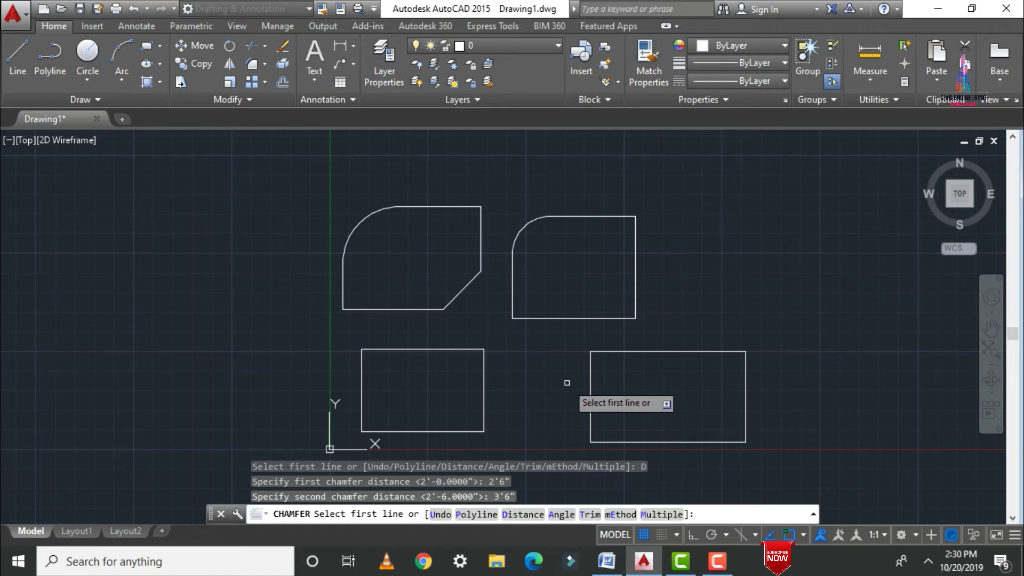
left_click(560, 318)
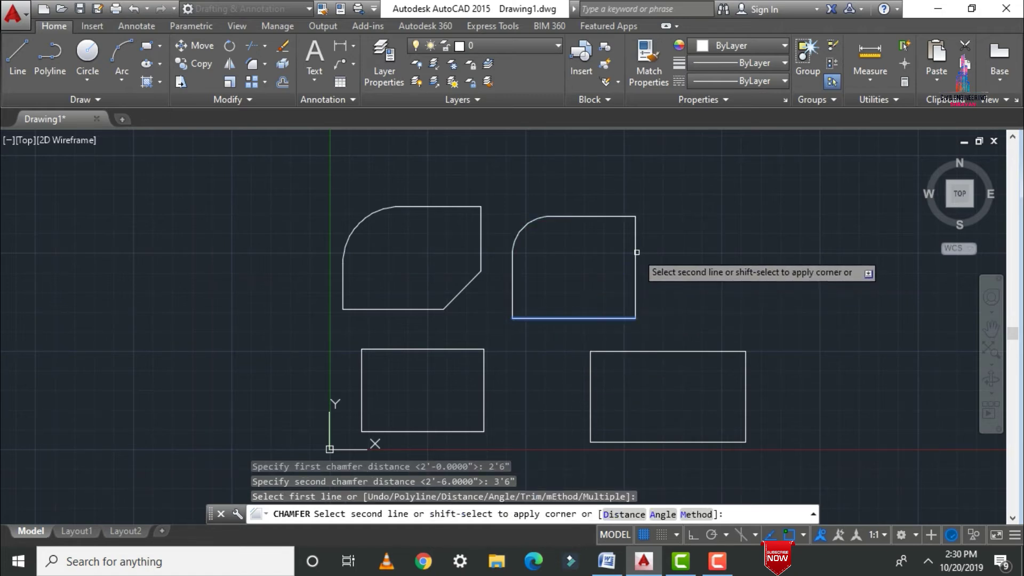
left_click(635, 246)
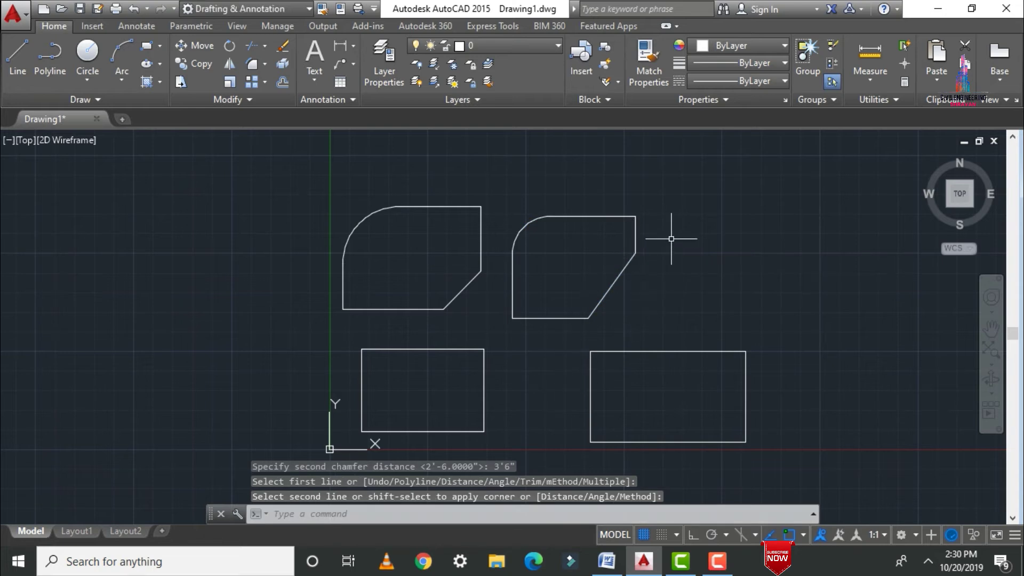
key("Escape")
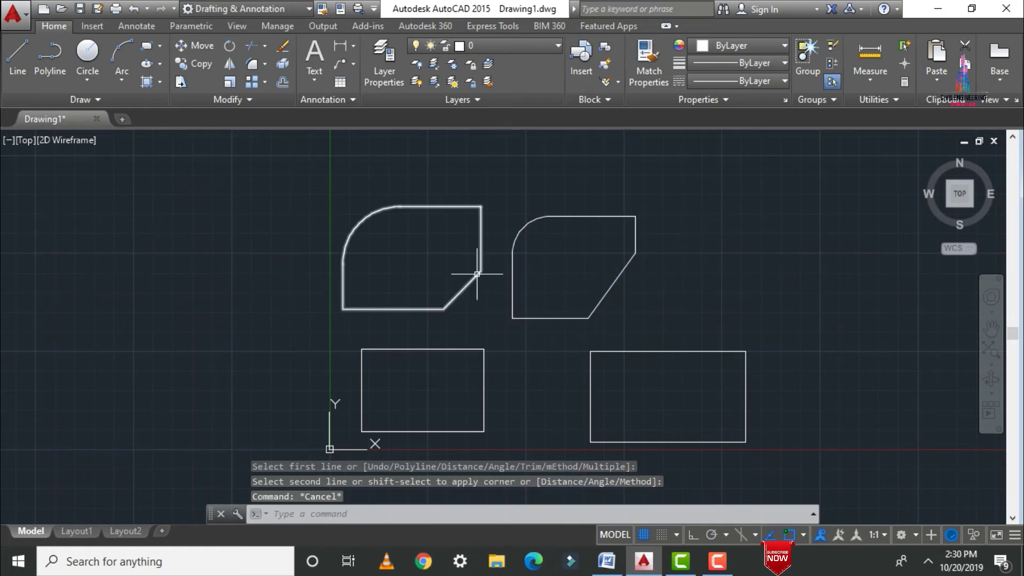
Erase every shape in the drawing, then highlight Trim and Extend in the Word command list
key("ctrl+a")
key("Delete")
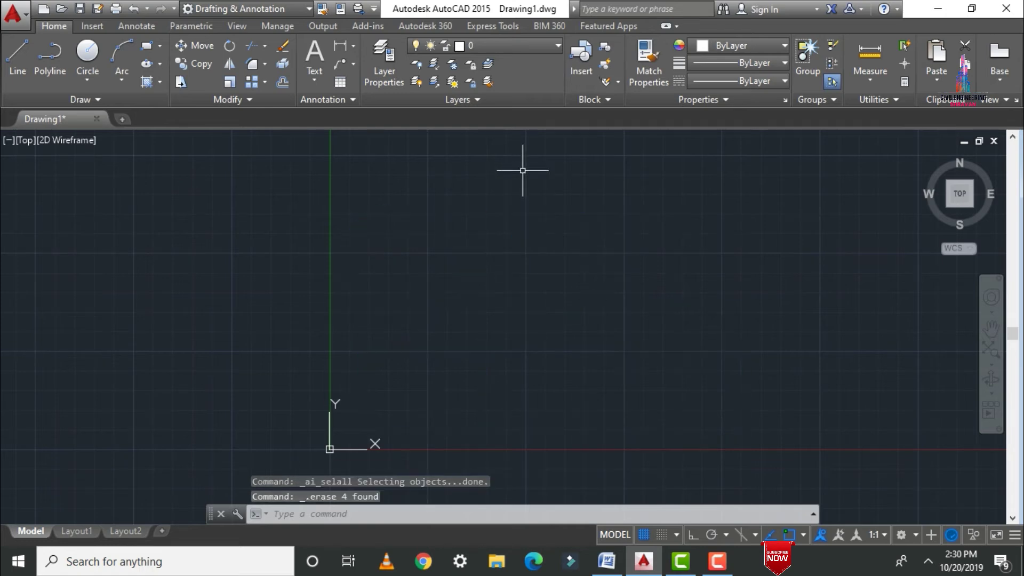
left_click(612, 564)
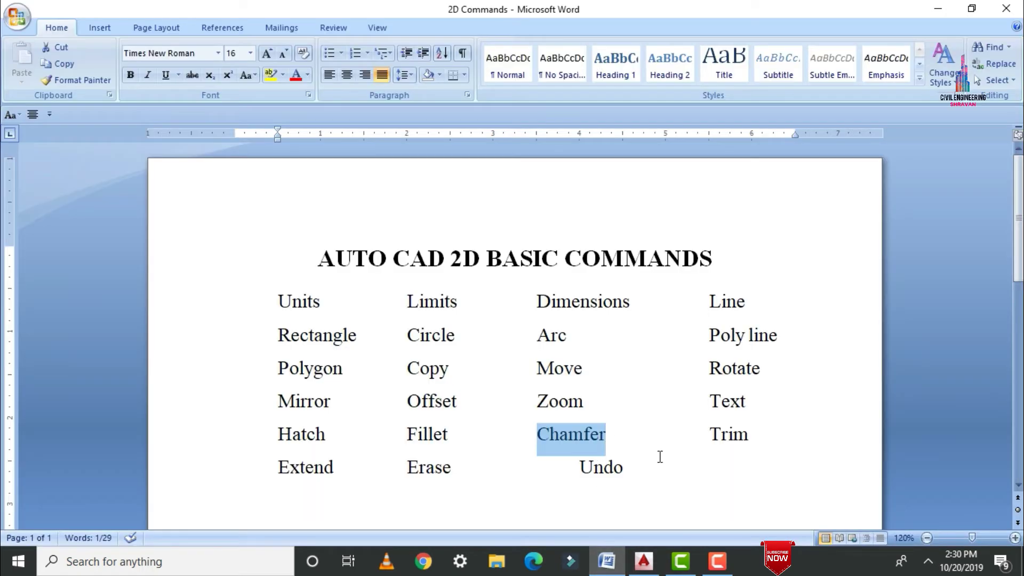
left_click_drag(710, 443, 770, 439)
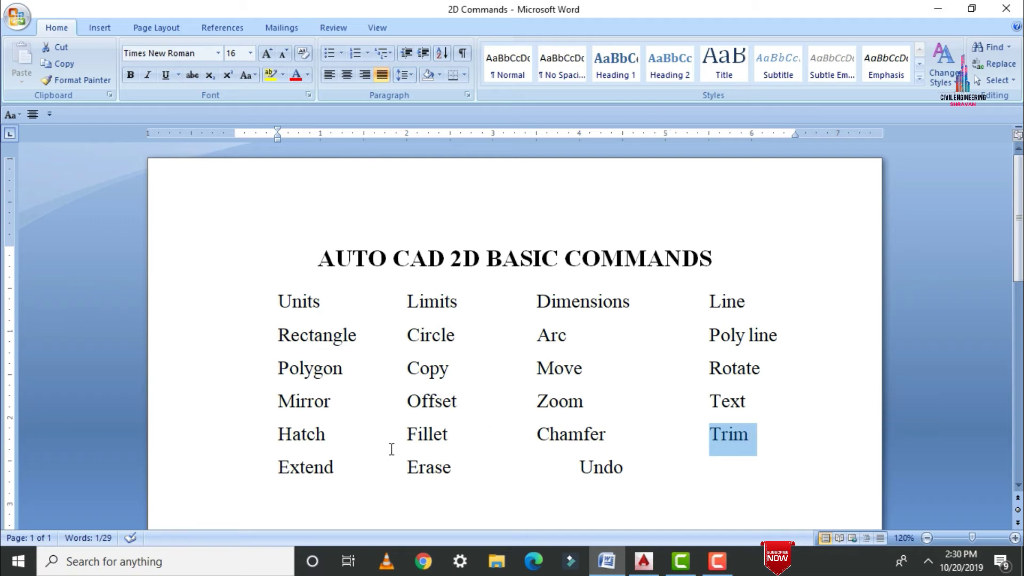
left_click_drag(336, 472, 265, 481)
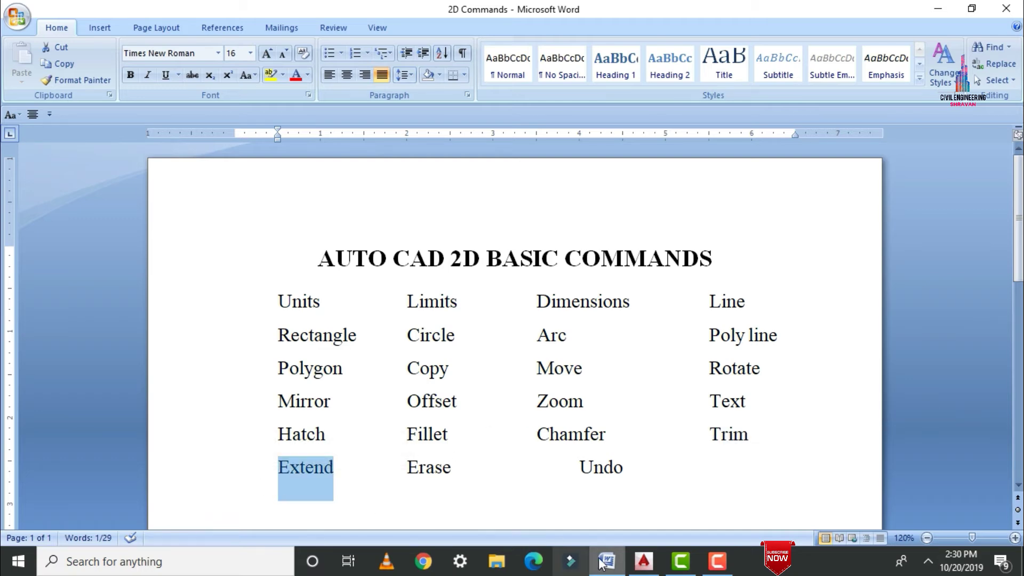
left_click(644, 561)
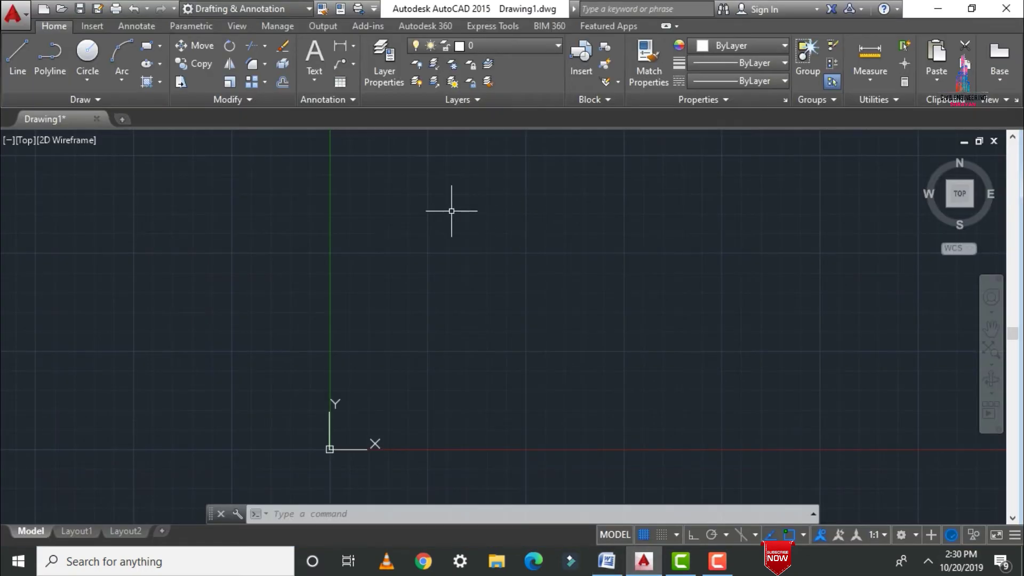
With Ortho on, draw the first two rectangle outlines as one continuous line chain
type("l")
key("Return")
left_click(417, 209)
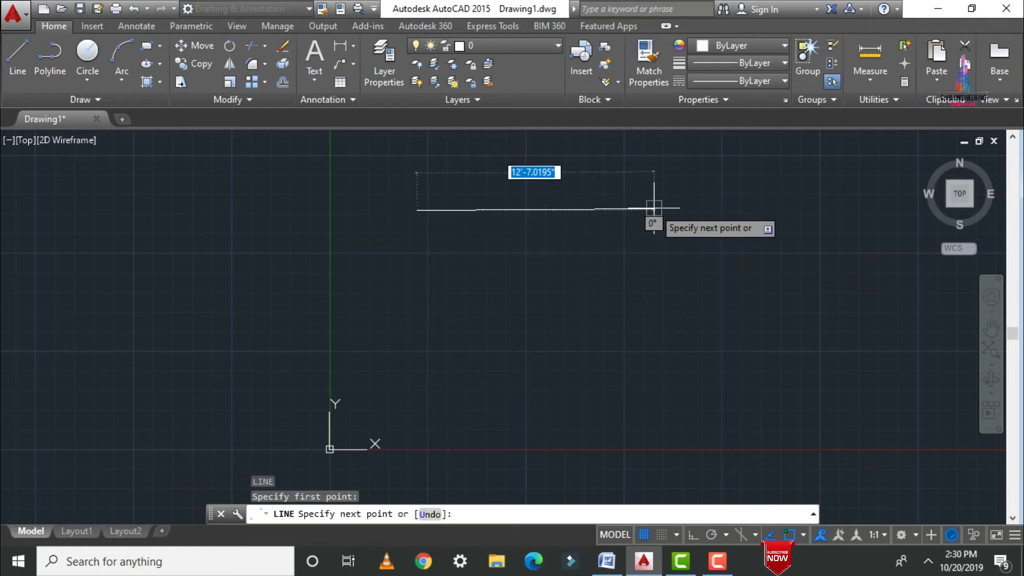
key("F8")
left_click(640, 209)
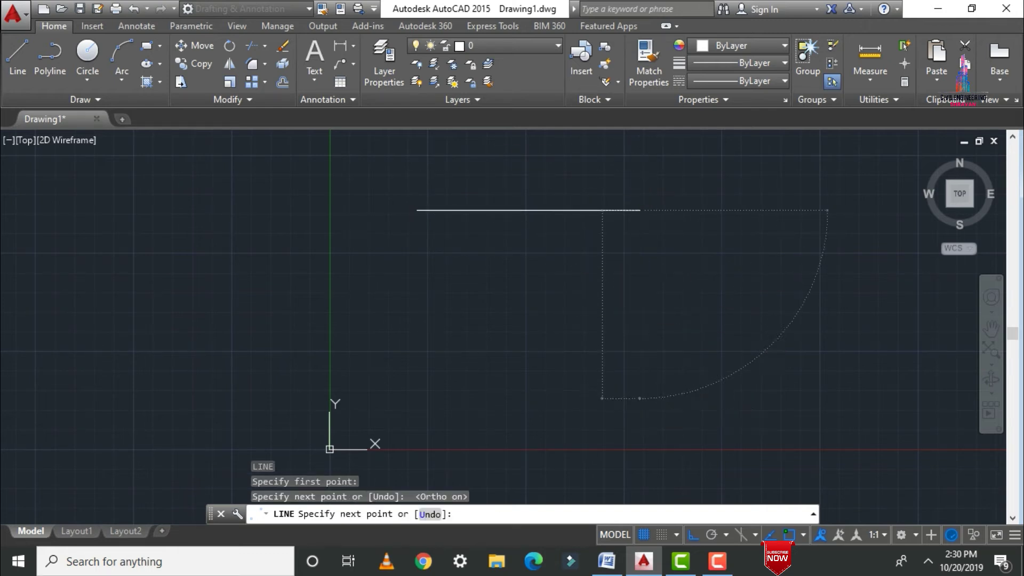
left_click(640, 398)
left_click(510, 397)
left_click(510, 169)
left_click(615, 169)
left_click(616, 316)
left_click(422, 316)
Continue the line chain through the wide, narrow and tall right overlapping rectangles
left_click(422, 263)
left_click(789, 263)
left_click(788, 368)
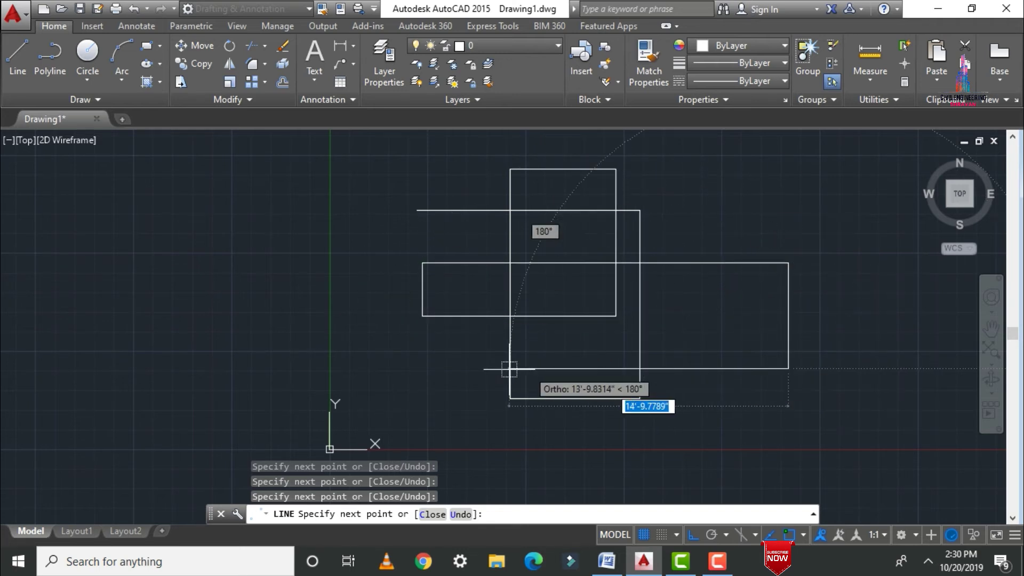
left_click(425, 375)
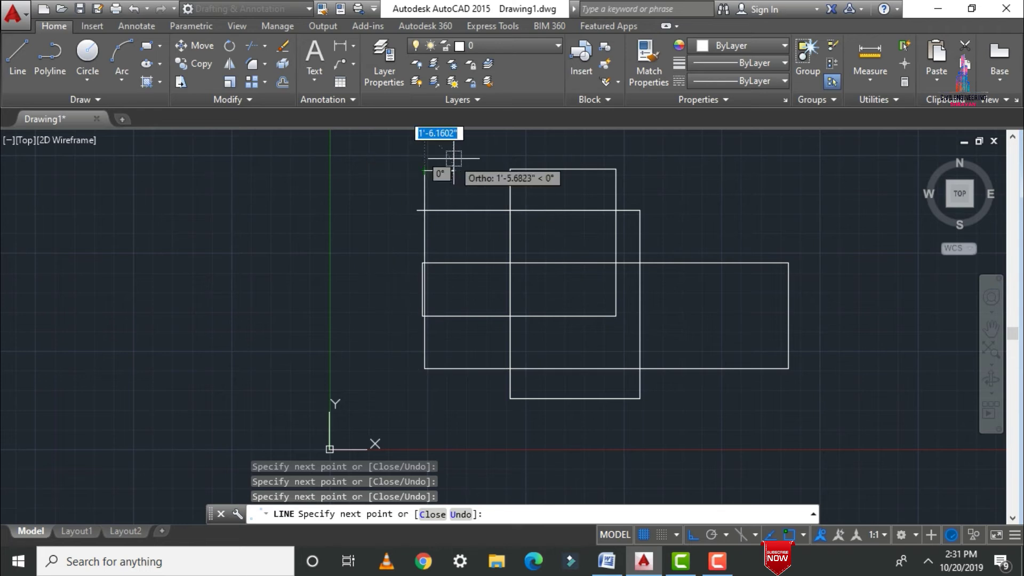
left_click(458, 419)
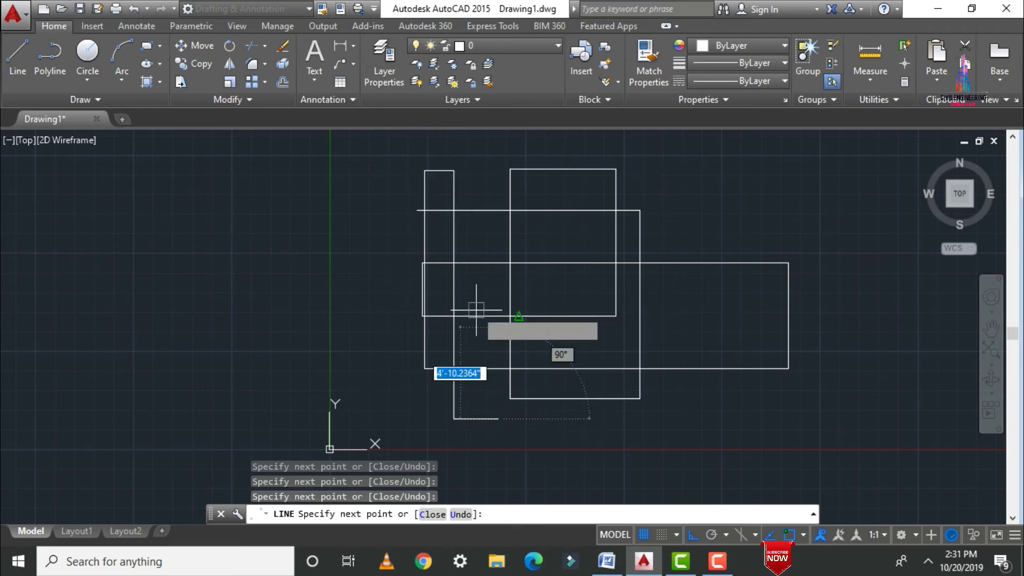
left_click(498, 418)
left_click(499, 148)
left_click(576, 147)
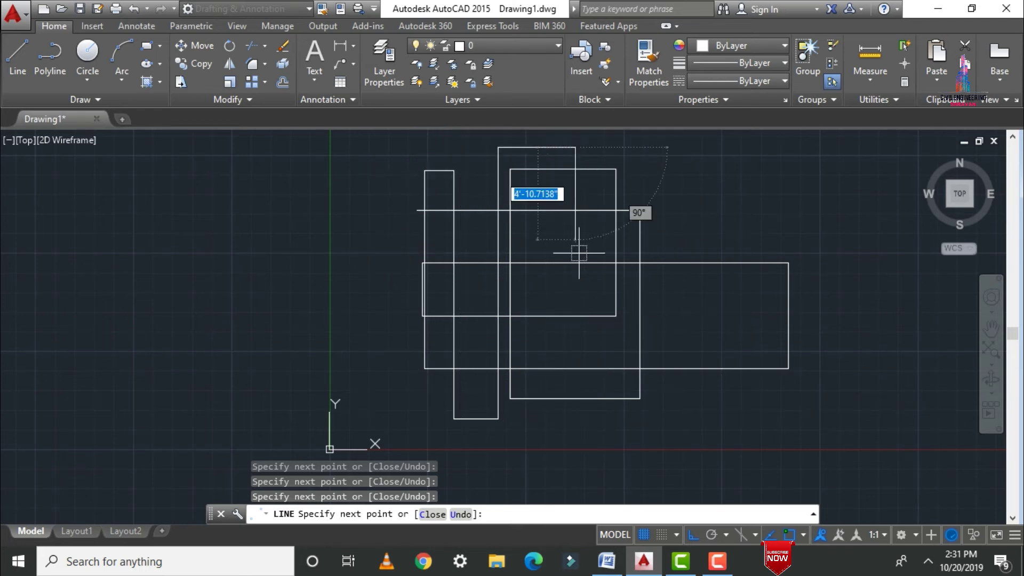
left_click(576, 461)
left_click(713, 459)
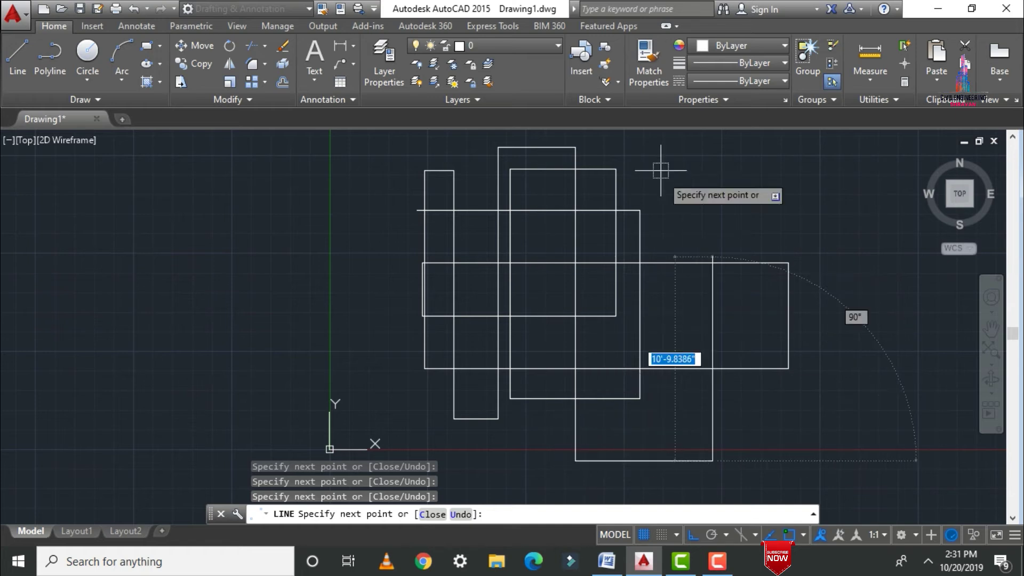
left_click(662, 150)
left_click(761, 151)
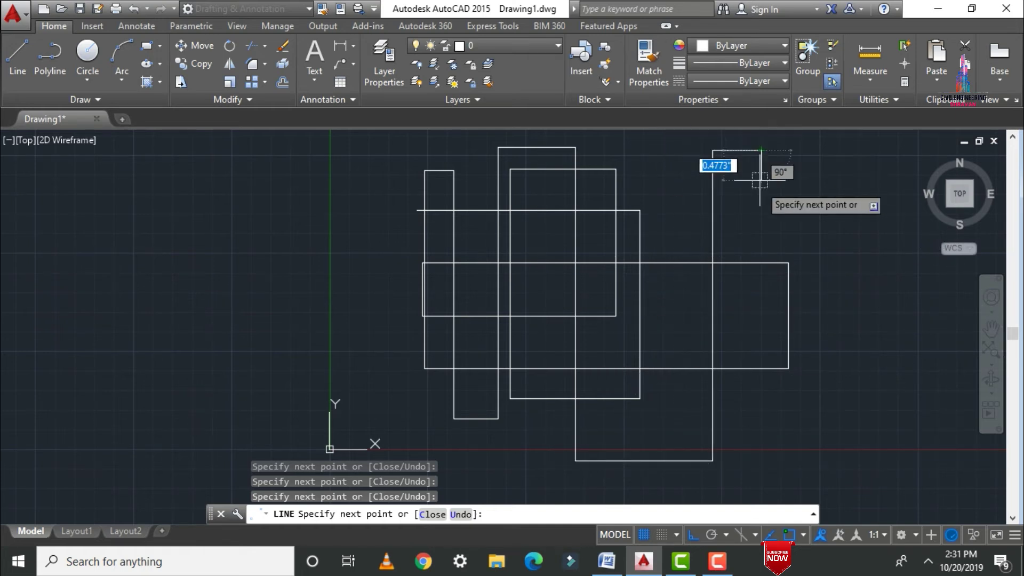
left_click(762, 454)
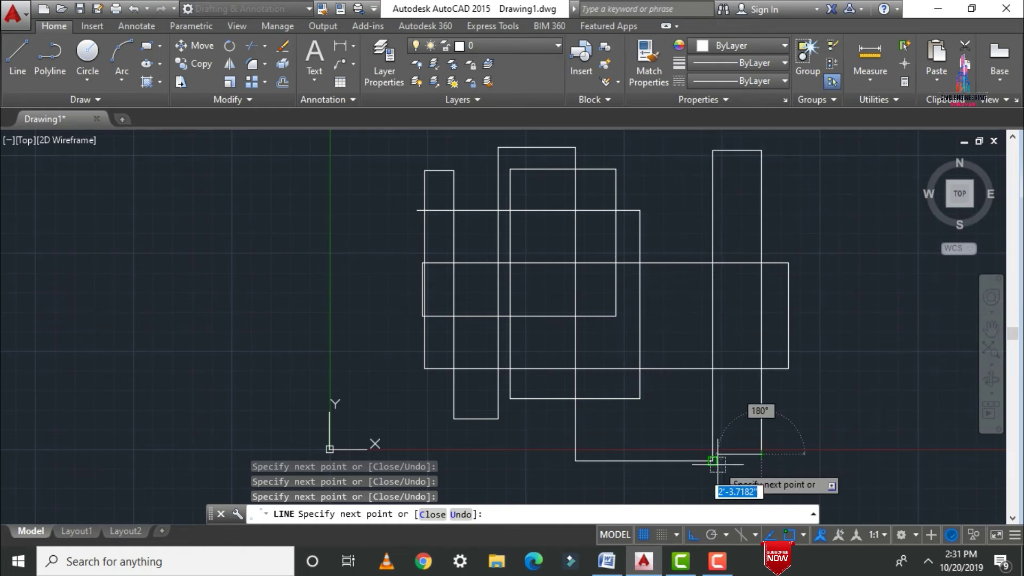
left_click(713, 461)
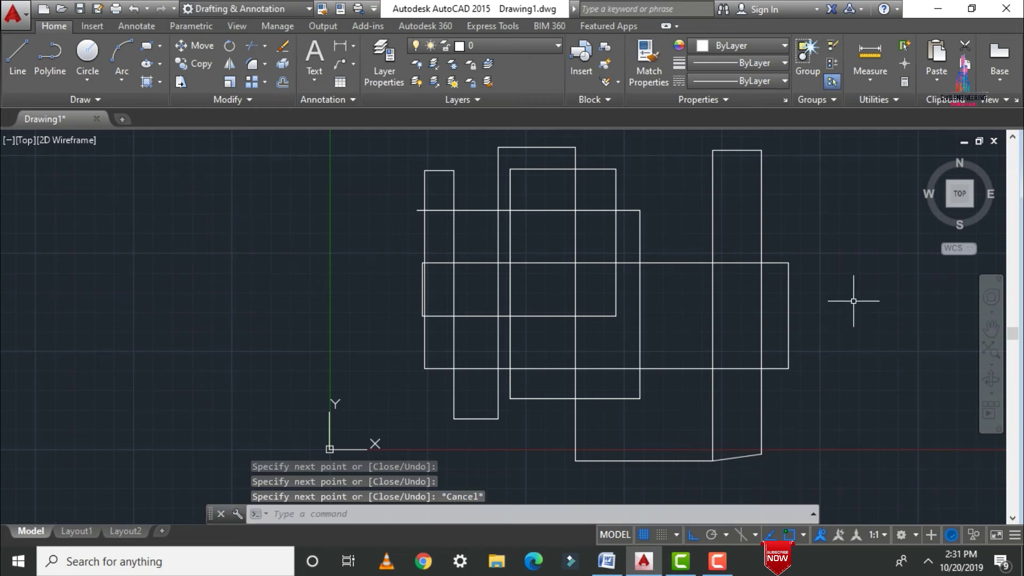
Trim the interior crossing segments inside the tall right rectangle and central area
type("r")
key("Return")
key("Return")
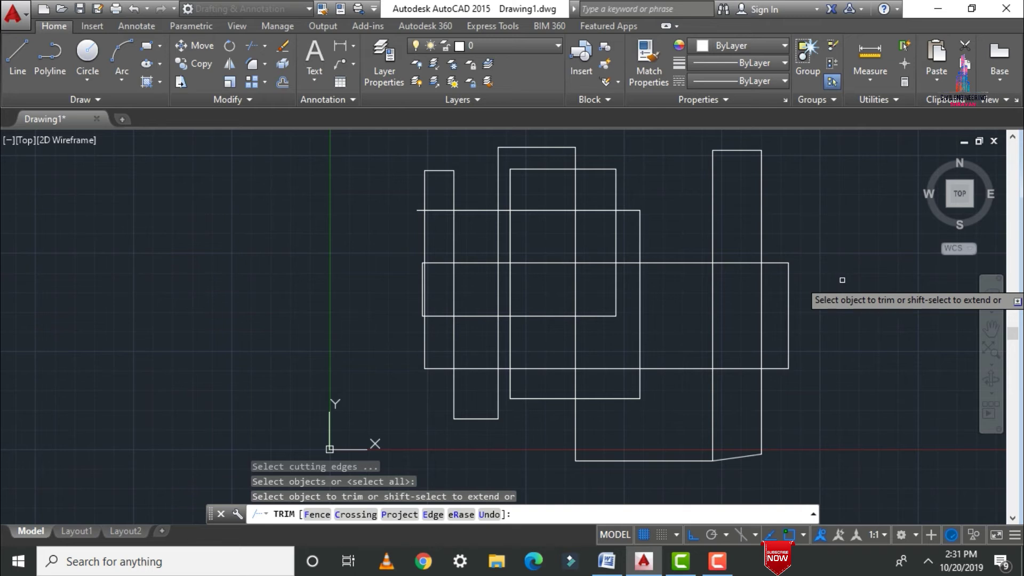
left_click(740, 264)
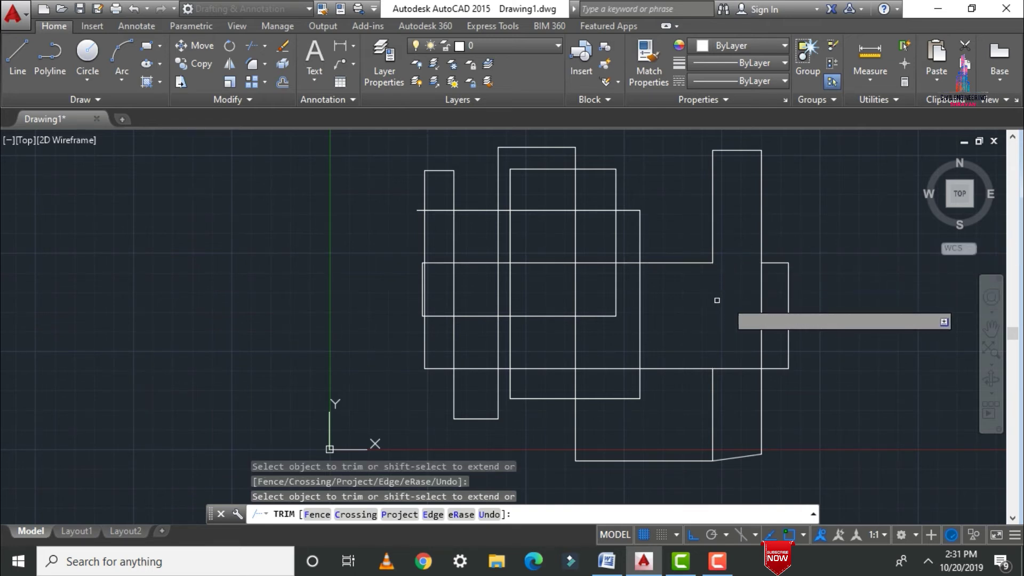
left_click(736, 369)
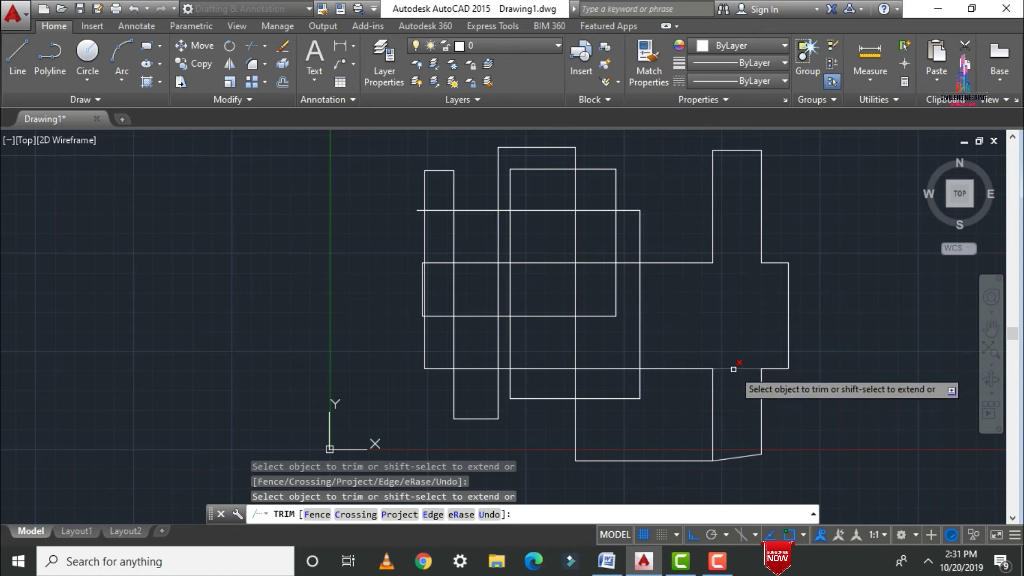
left_click(640, 355)
left_click(616, 289)
left_click(604, 319)
left_click(602, 315)
left_click(606, 305)
left_click(600, 314)
left_click(588, 263)
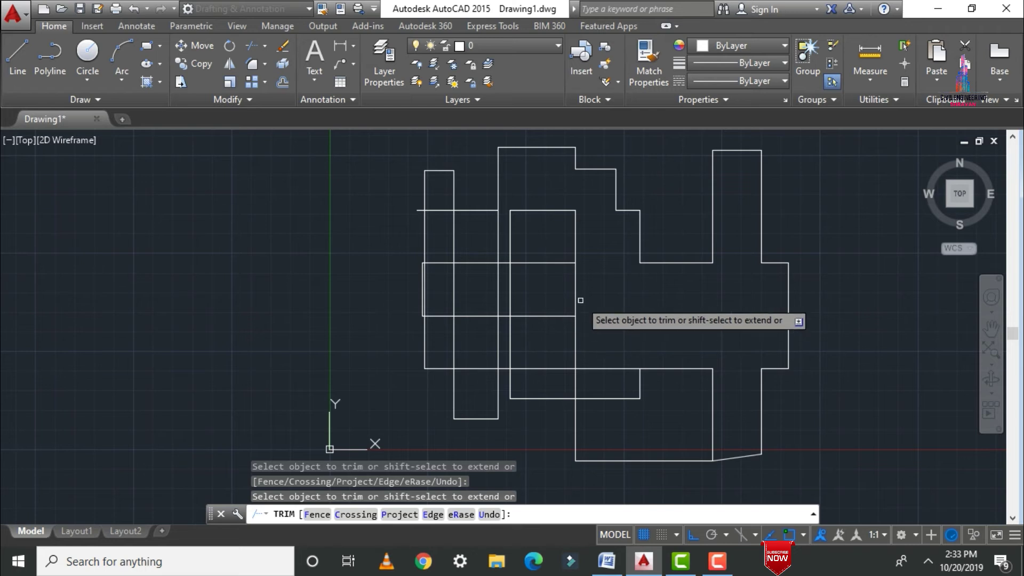
left_click(575, 294)
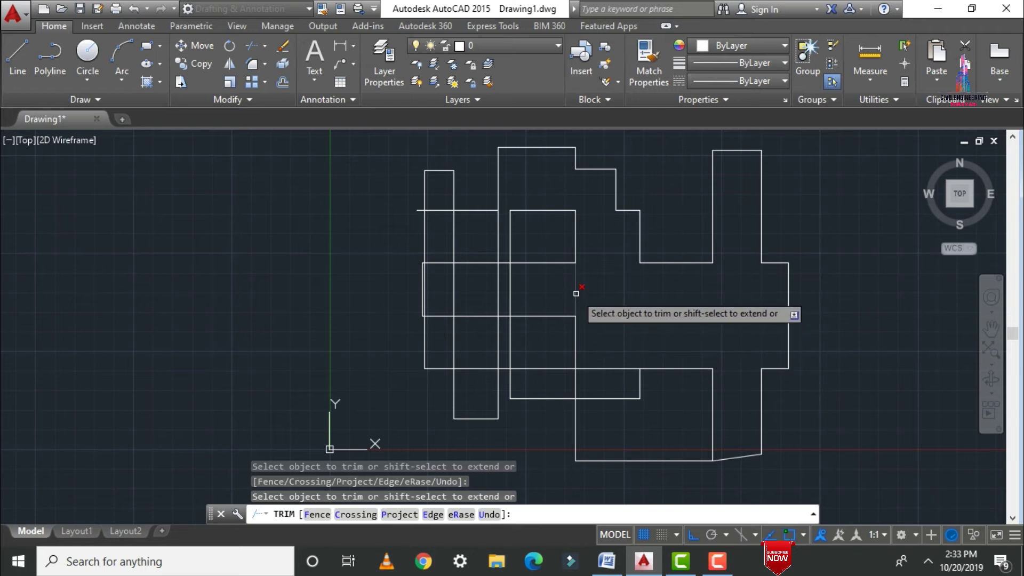
Trim the interior pieces around the wide rectangle's top and inside the narrow rectangle
left_click(548, 261)
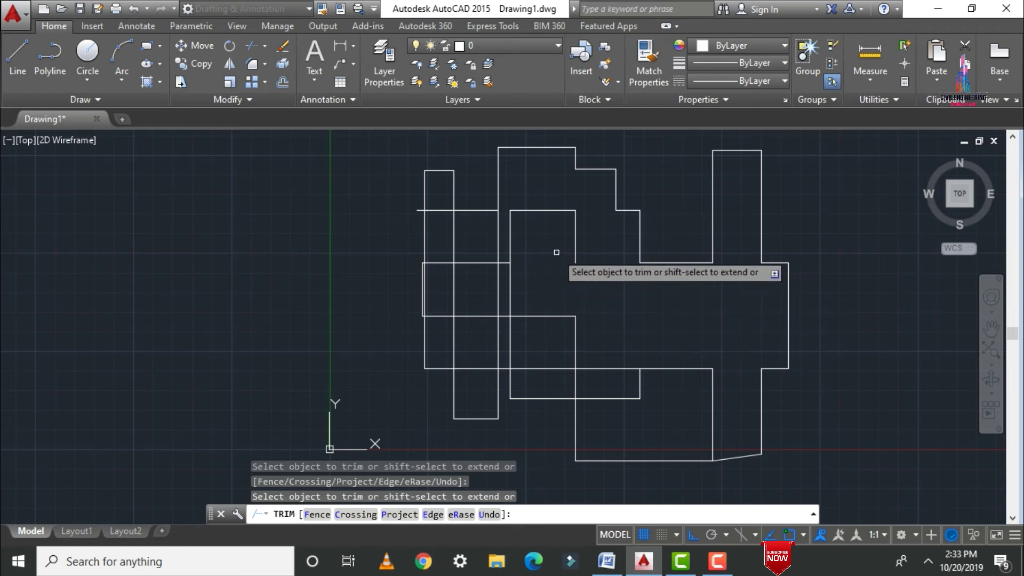
left_click(575, 227)
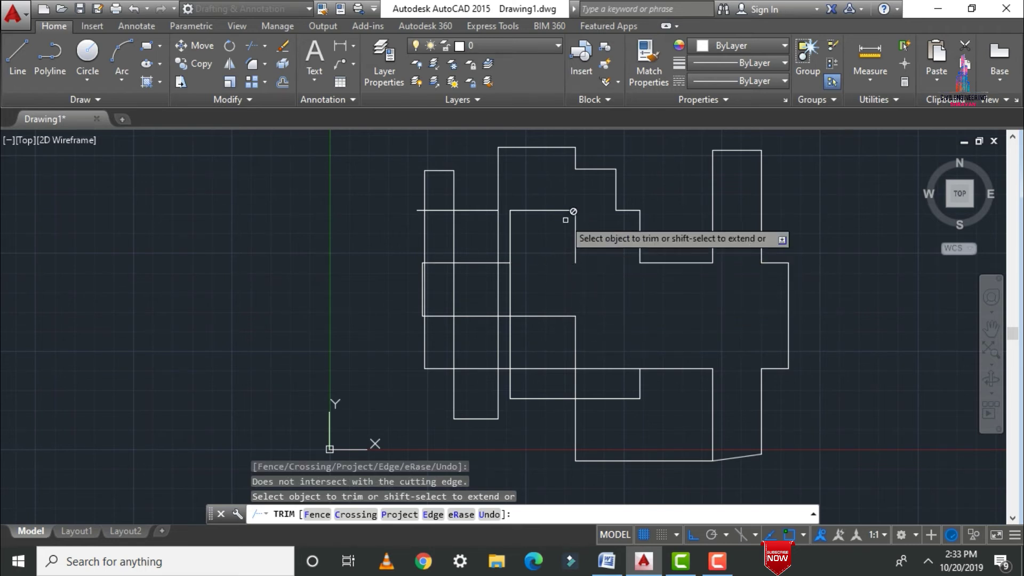
left_click(511, 239)
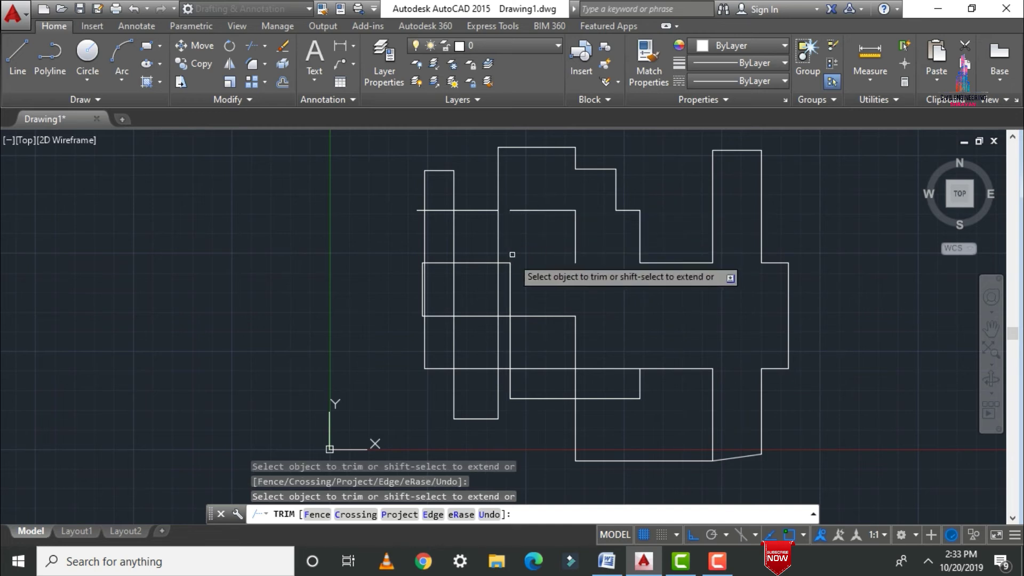
left_click(515, 350)
left_click(515, 350)
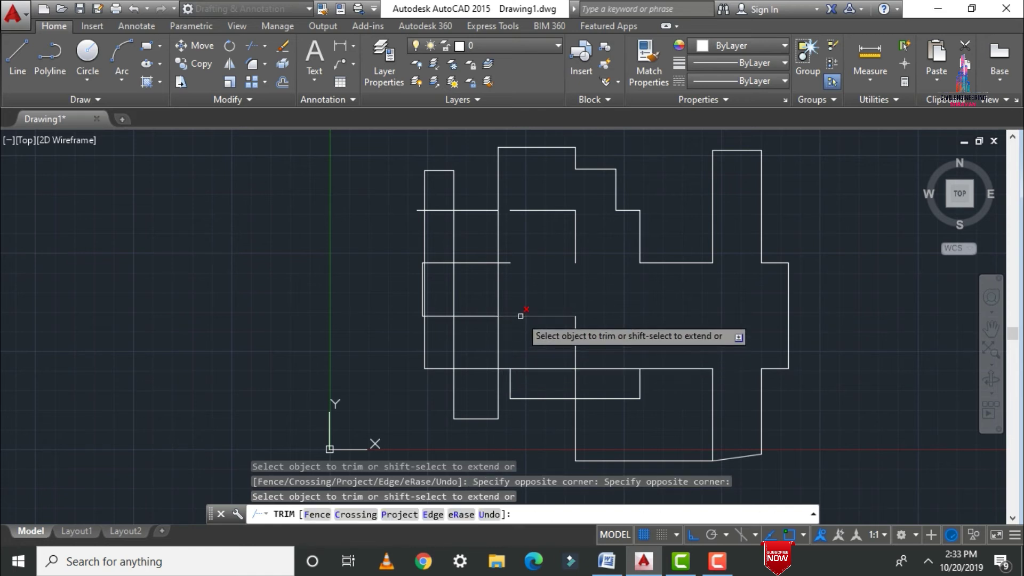
left_click(521, 312)
left_click(520, 328)
left_click(499, 300)
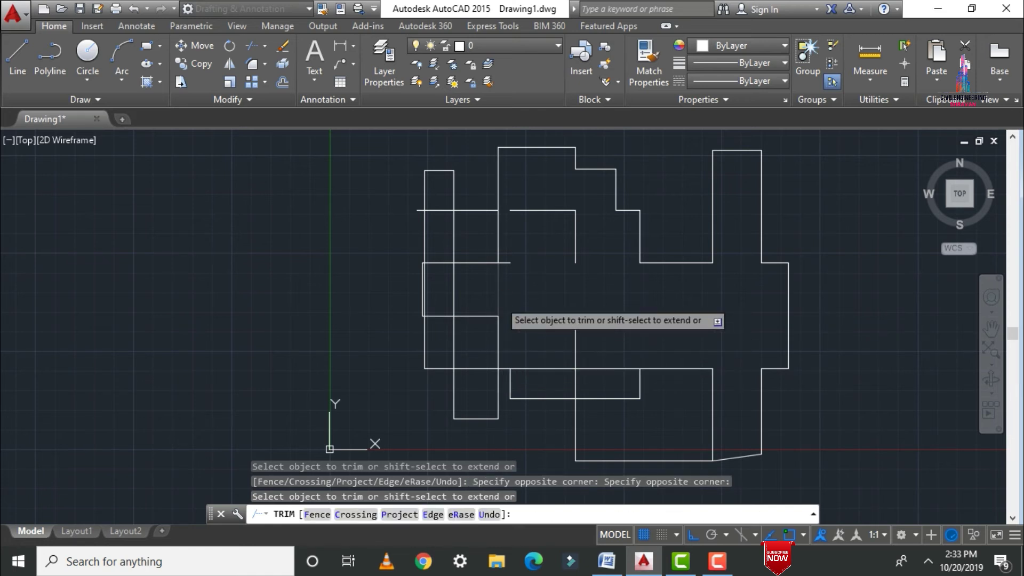
left_click(499, 231)
left_click(484, 263)
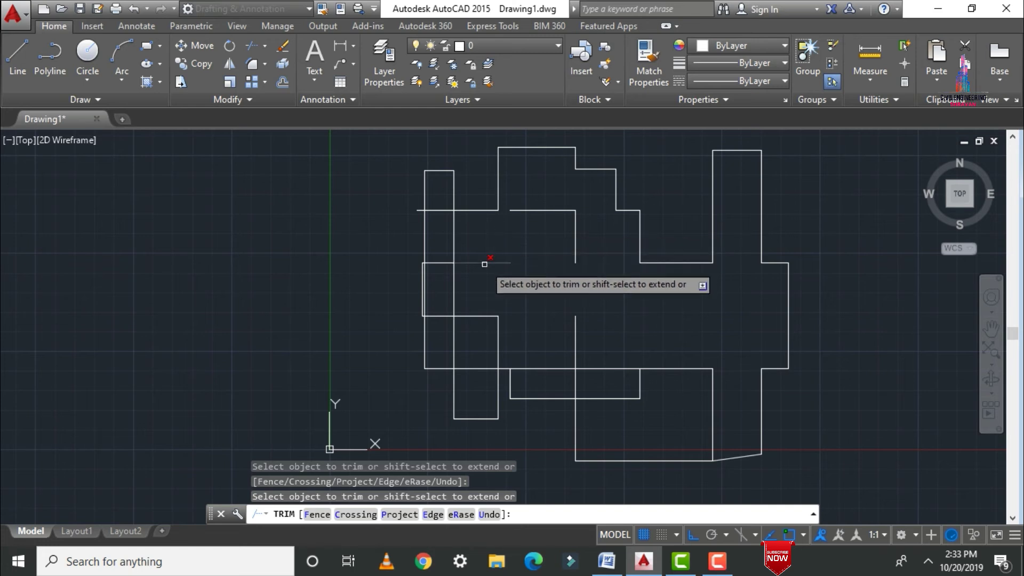
left_click(498, 329)
left_click(476, 316)
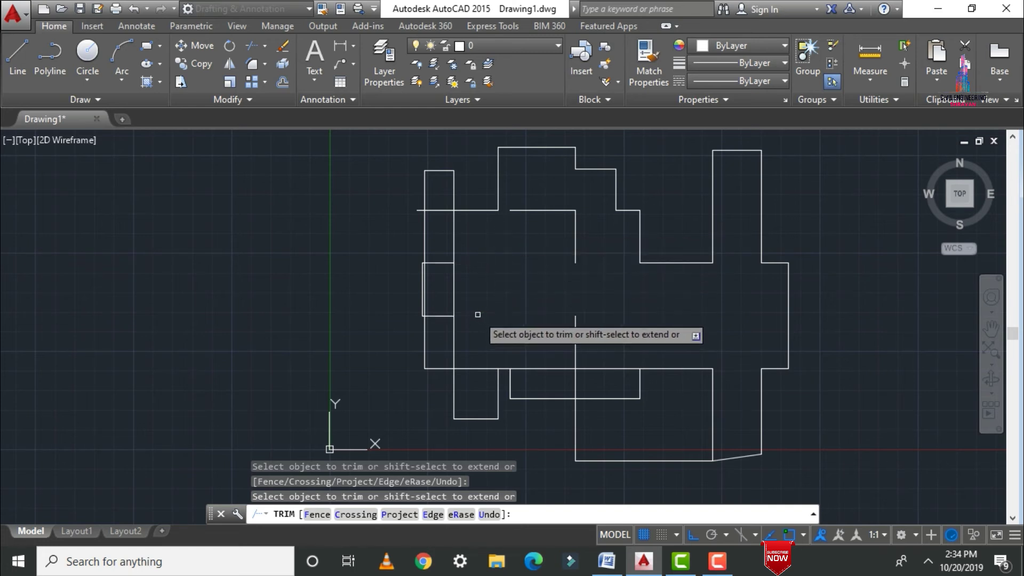
Trim the left stubs, the small left rectangle's edges and the bottom-line pieces
left_click(419, 209)
left_click(434, 209)
left_click(440, 264)
left_click(443, 316)
left_click(454, 331)
left_click(576, 340)
left_click(597, 366)
left_click(542, 368)
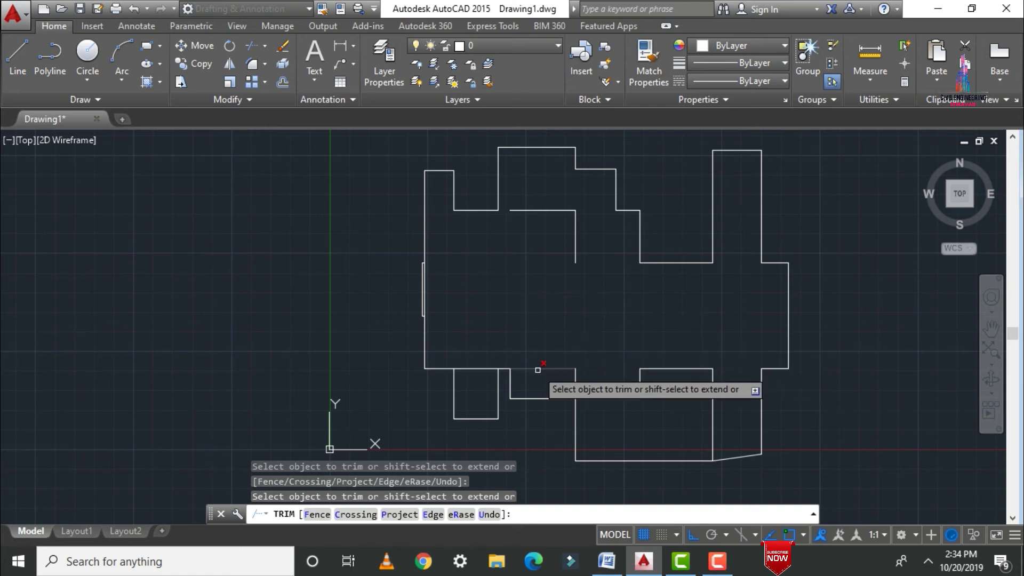
left_click(472, 368)
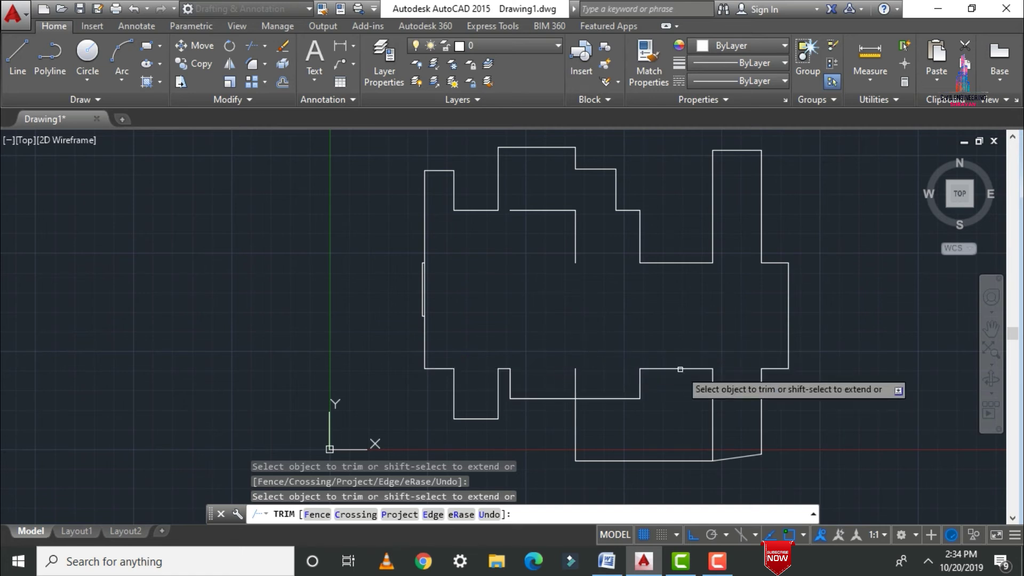
left_click(575, 377)
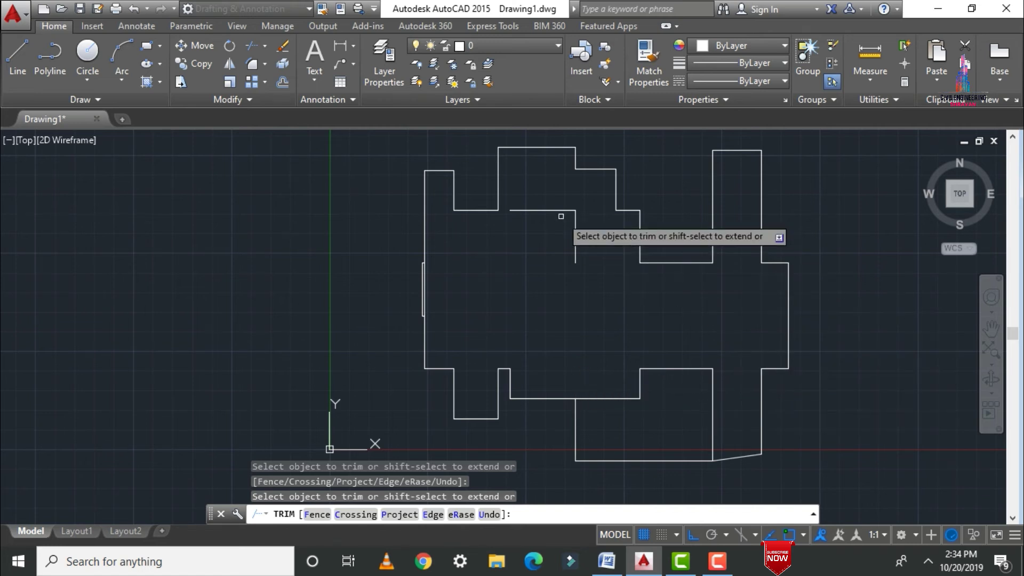
Extend the short interior line, middle horizontal and lower horizontal lines to their boundaries
key("Escape")
type("EX")
key("Return")
key("Return")
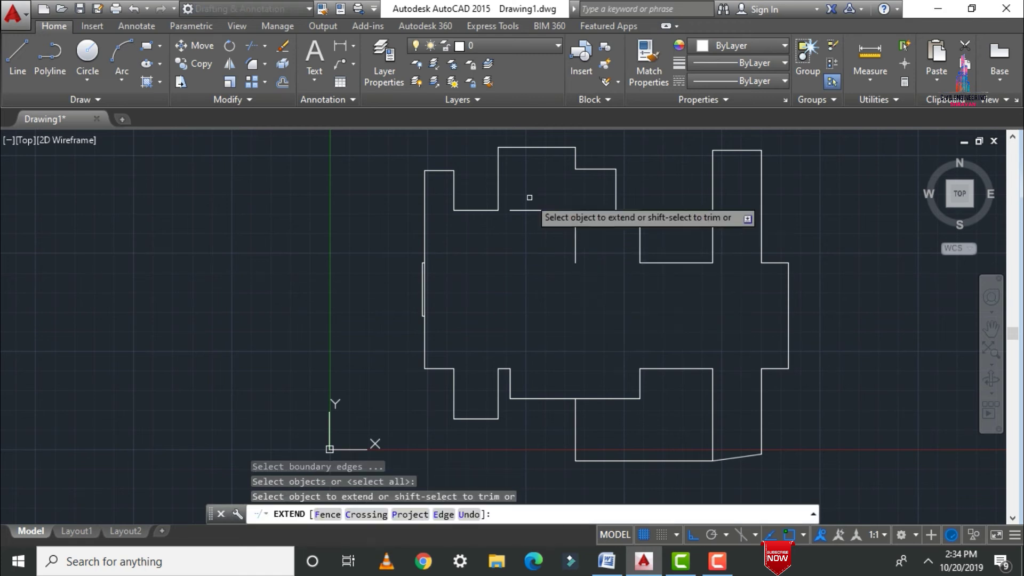
left_click(498, 183)
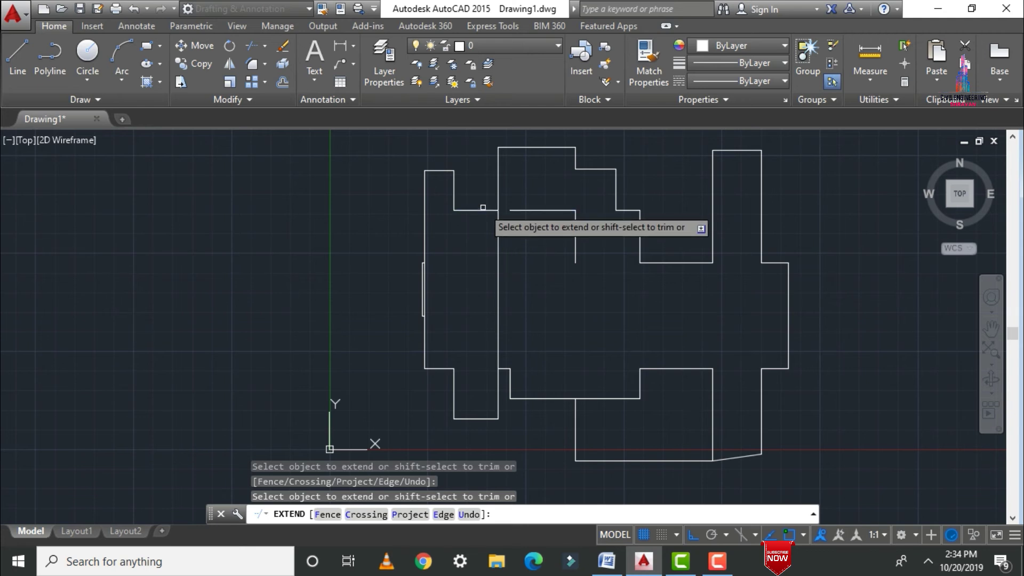
left_click(482, 212)
left_click(567, 213)
left_click(577, 236)
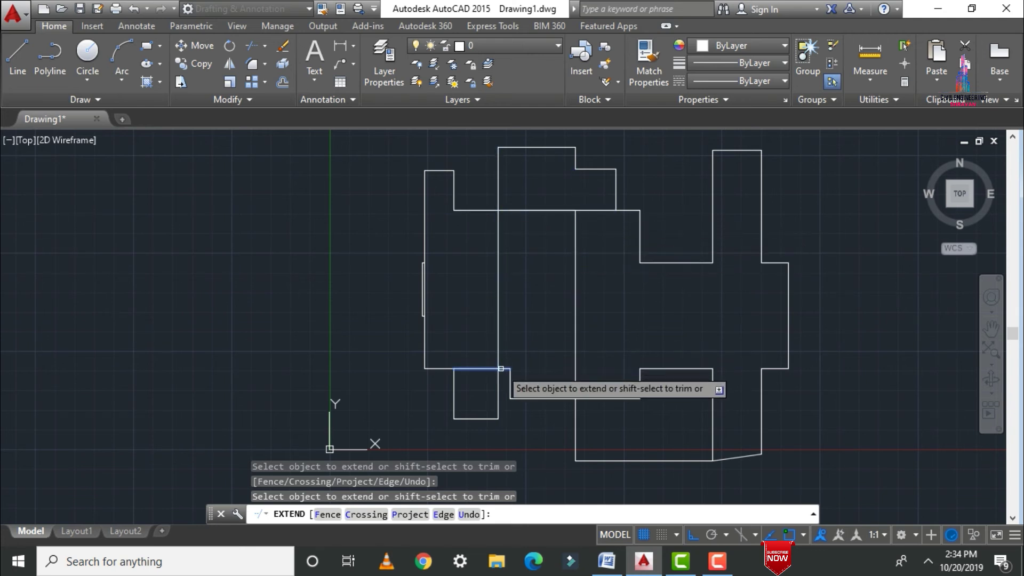
left_click(506, 369)
left_click(642, 370)
left_click(616, 203)
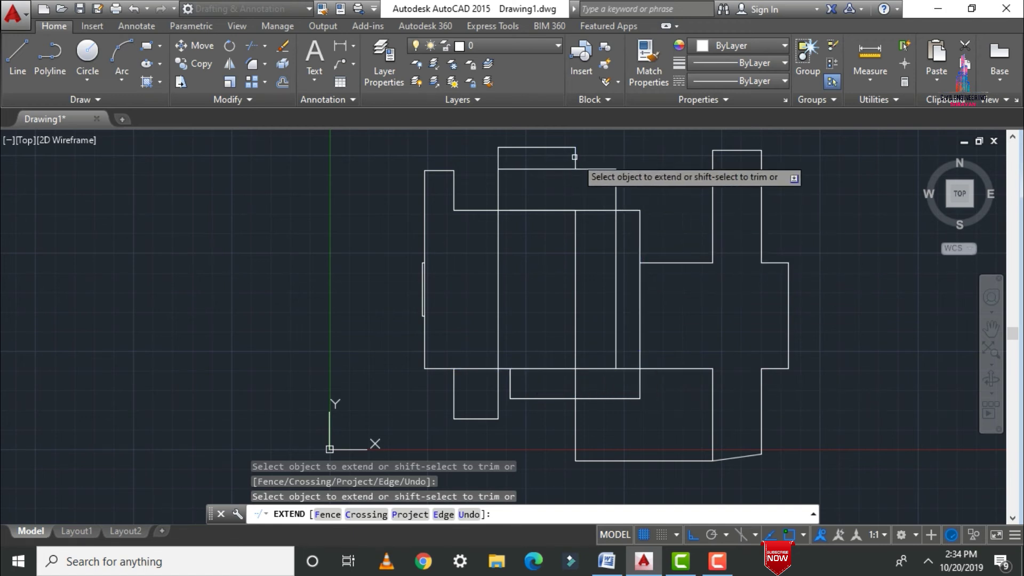
Extend the vertical lines down and the horizontal line leftward across their crossing edges
left_click(575, 157)
left_click(616, 356)
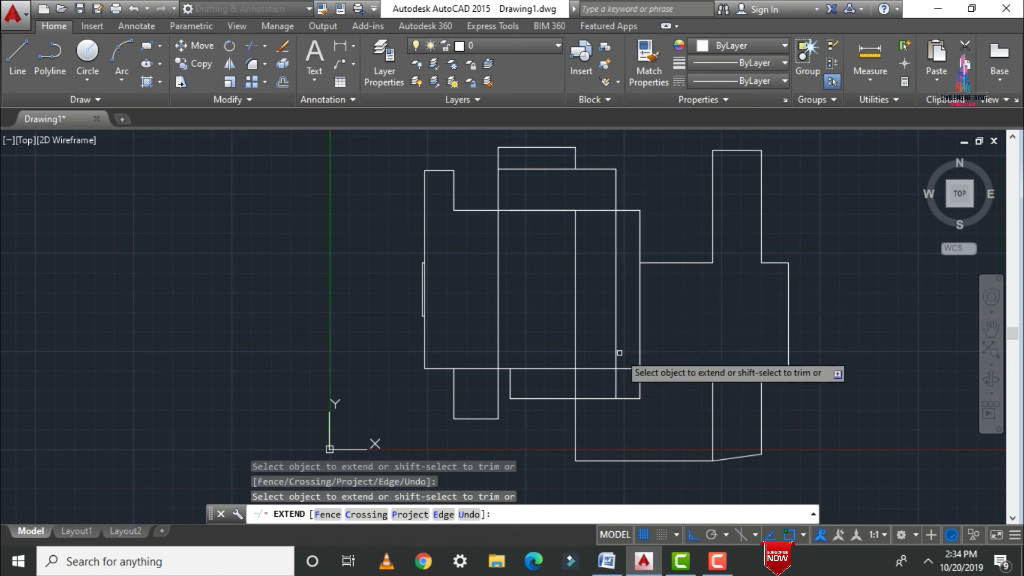
left_click(637, 263)
left_click(614, 263)
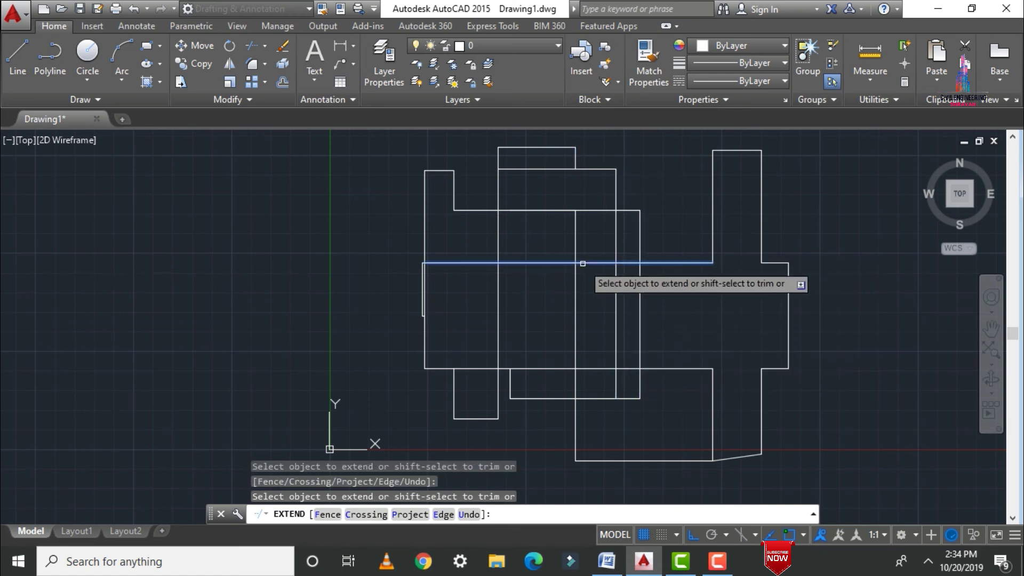
left_click(583, 263)
left_click(676, 258)
left_click(698, 265)
left_click(504, 354)
left_click(534, 376)
key("Escape")
Highlight Erase as the next topic in the Word command list
key("alt+Tab")
left_click_drag(503, 480, 423, 480)
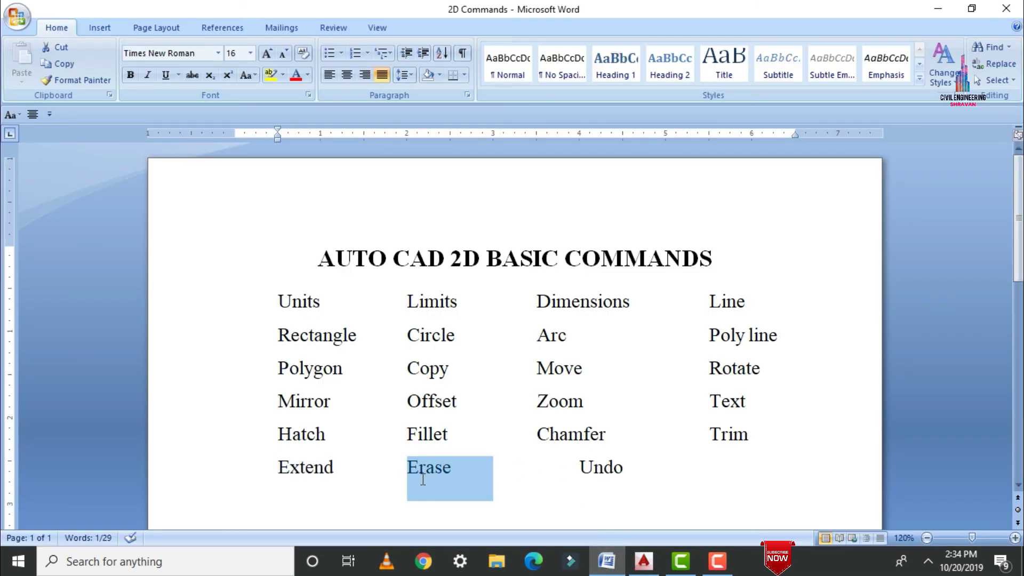
left_click(653, 572)
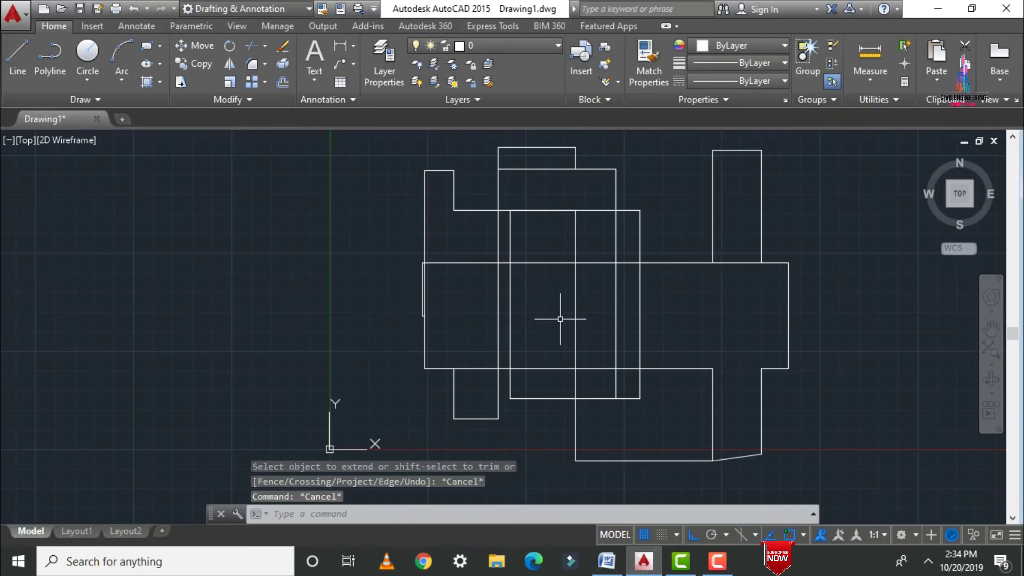
Delete every object in the drawing with Ctrl+A and Delete
type("E")
key("Return")
key("Escape")
scroll(380, 222, "down", 2)
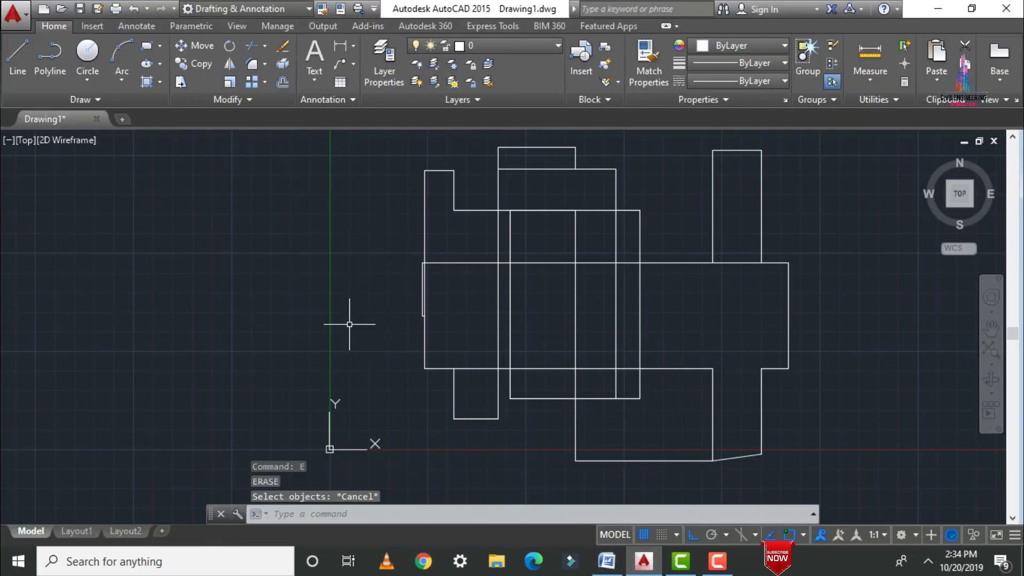
key("ctrl+a")
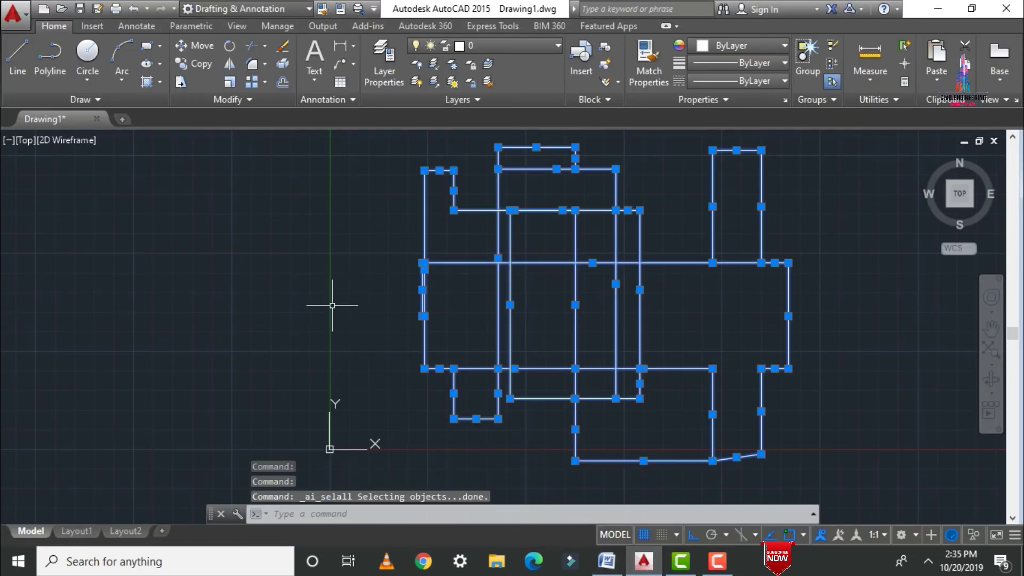
key("Delete")
Draw a small circle near the bottom of the drawing
type("c")
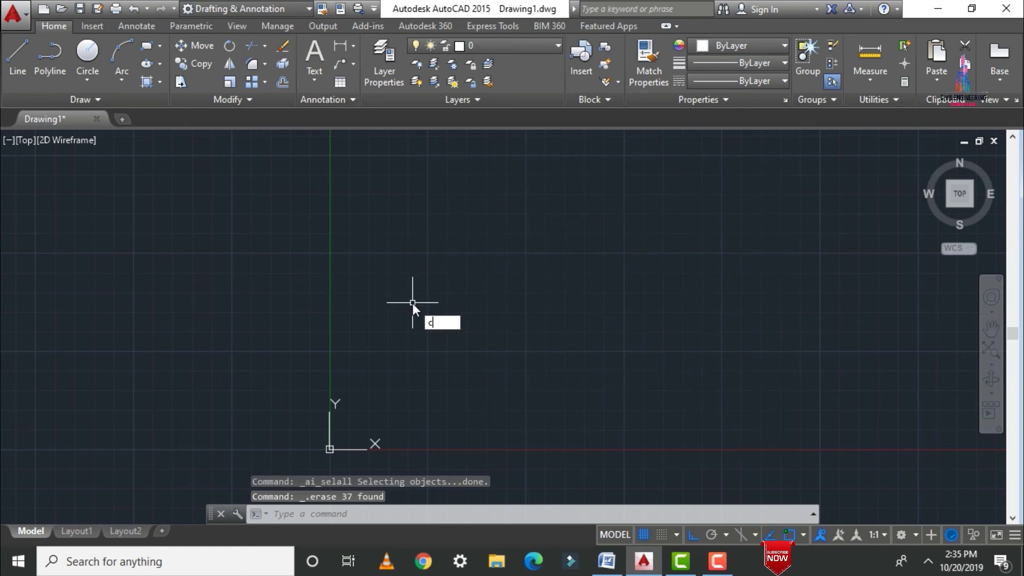
key("Return")
left_click(398, 385)
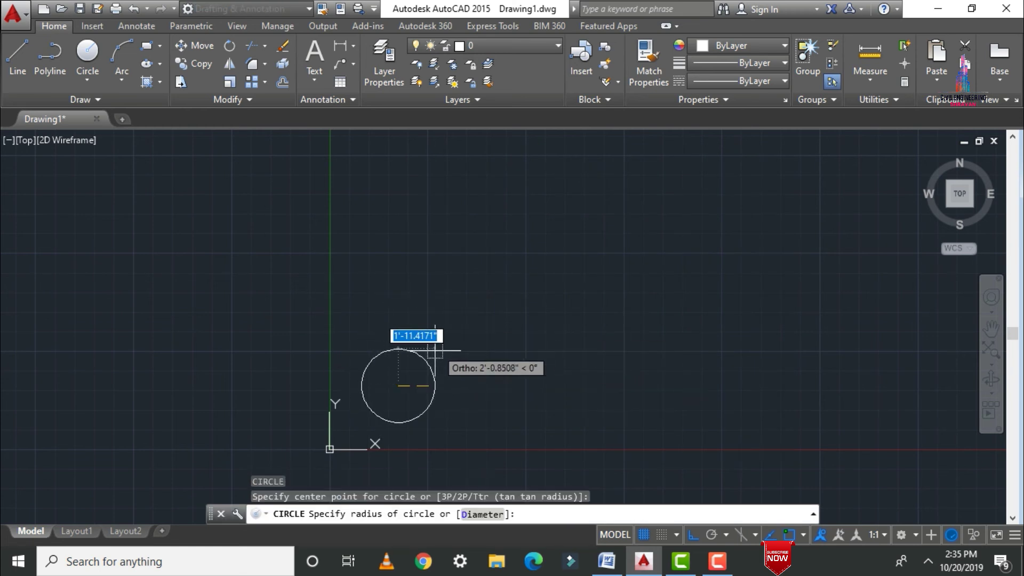
left_click(417, 355)
Draw two upright rectangles with the REC command
type("rec")
key("Return")
left_click(452, 246)
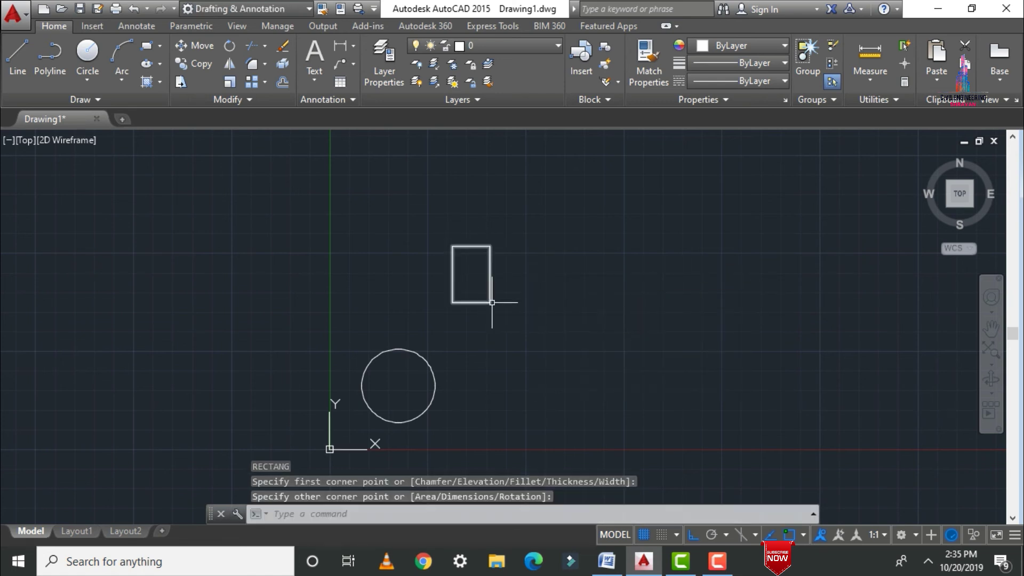
key("Return")
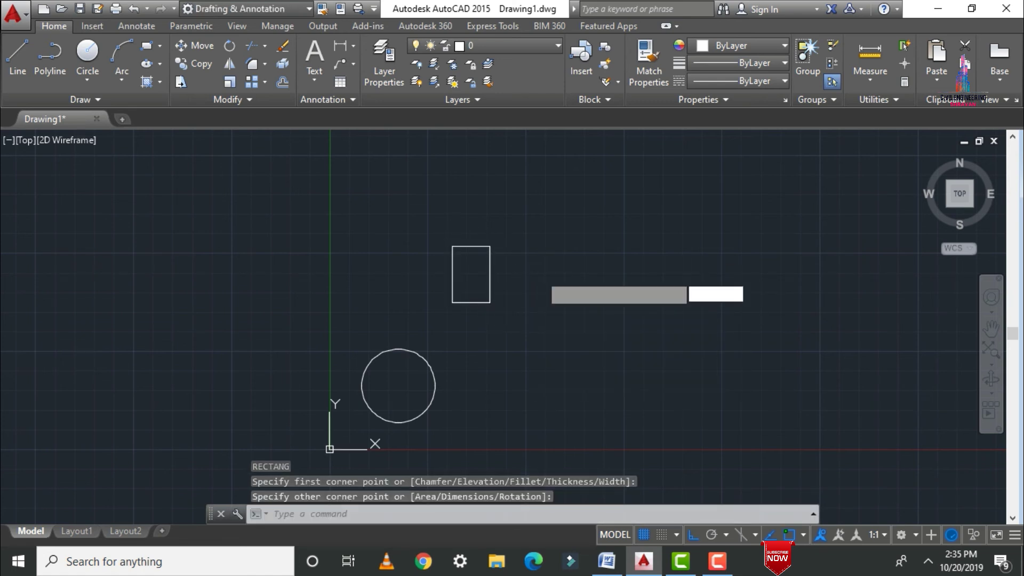
left_click(587, 186)
left_click(621, 262)
key("Escape")
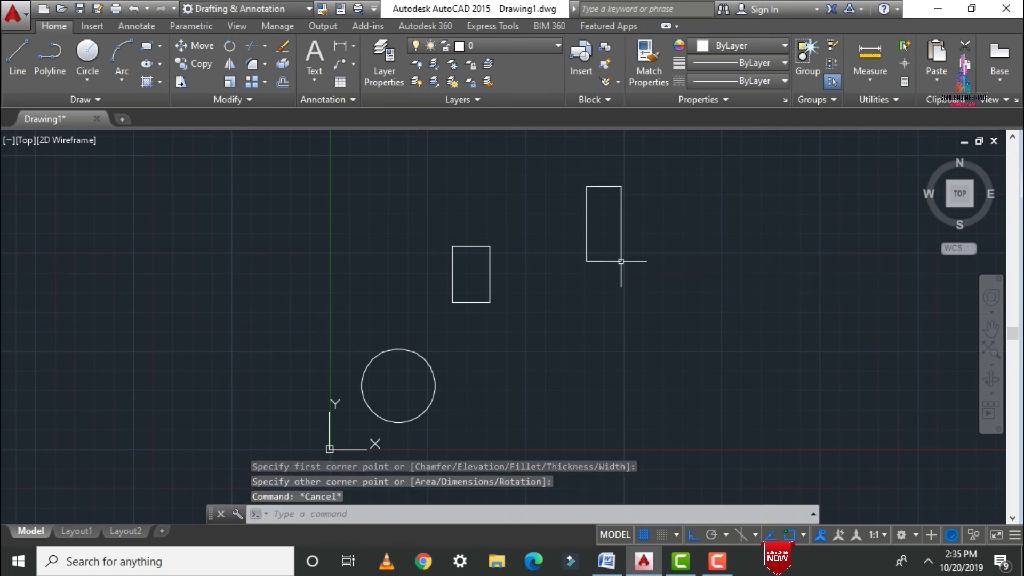
Draw a second, larger circle to the right, then start Erase
type("c")
key("Return")
left_click(571, 372)
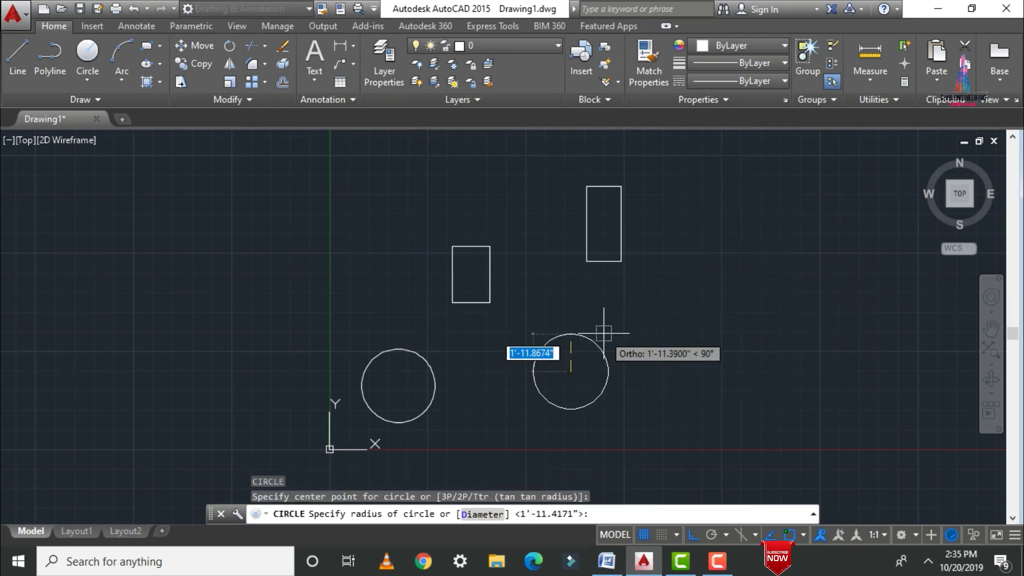
key("Escape")
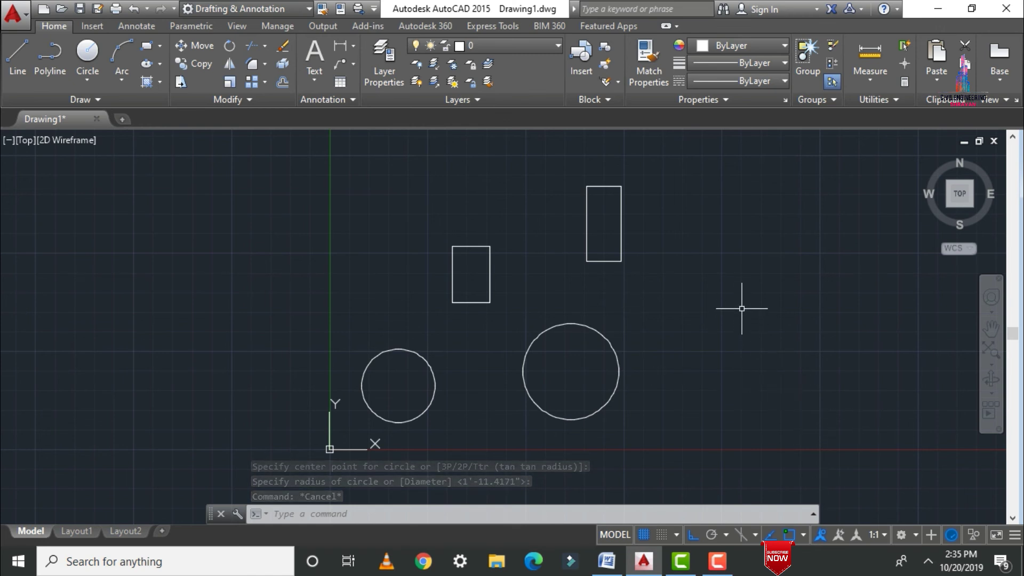
type("e")
key("Return")
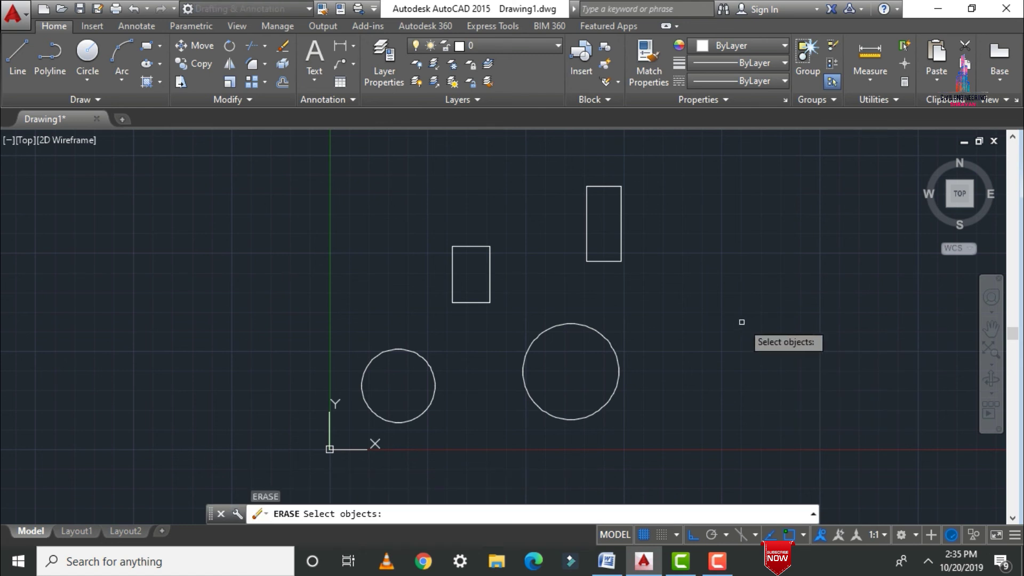
Erase the picked circles and rectangles from the drawing
left_click(423, 411)
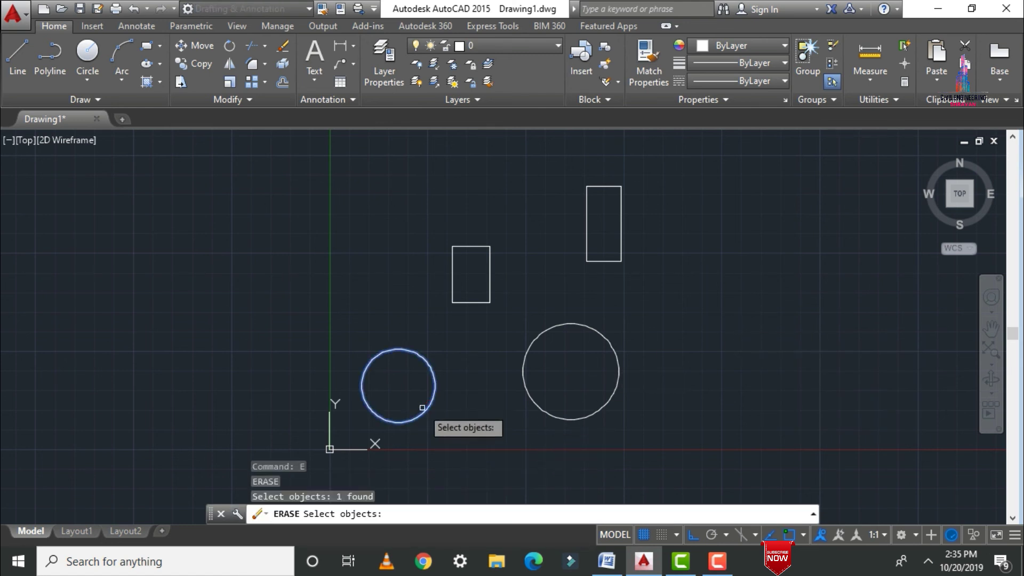
left_click(476, 303)
left_click(555, 327)
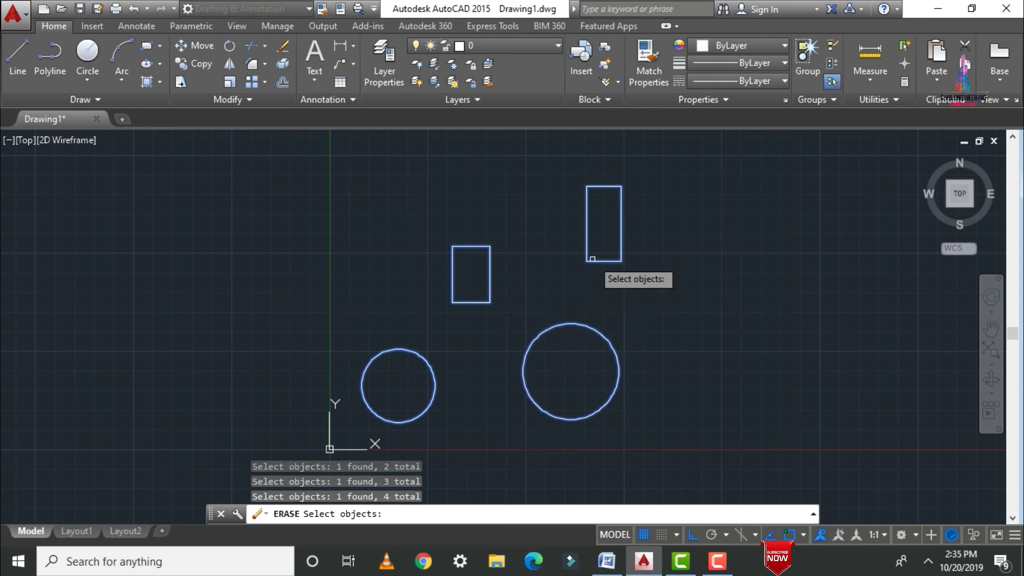
key("Return")
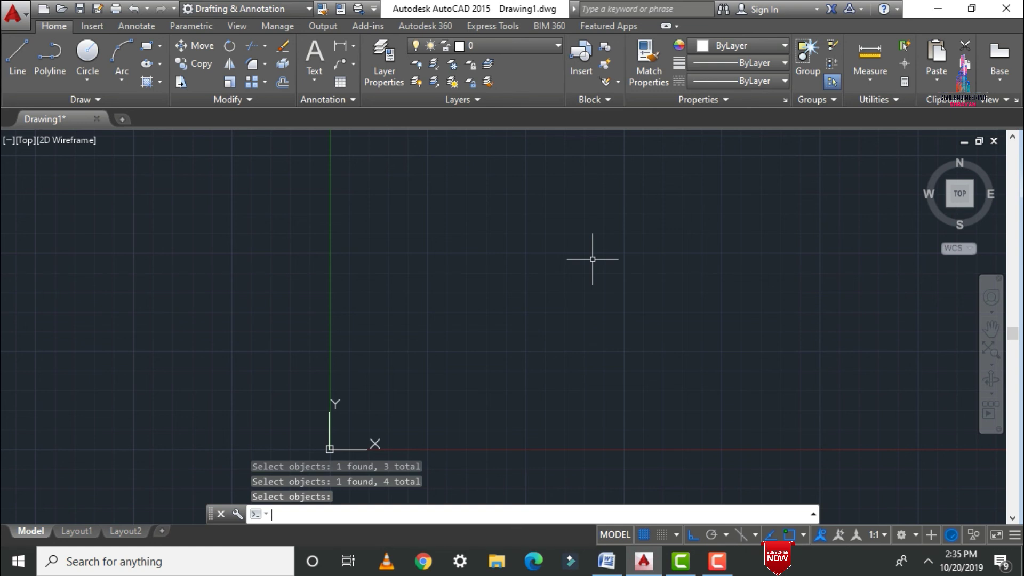
key("Escape")
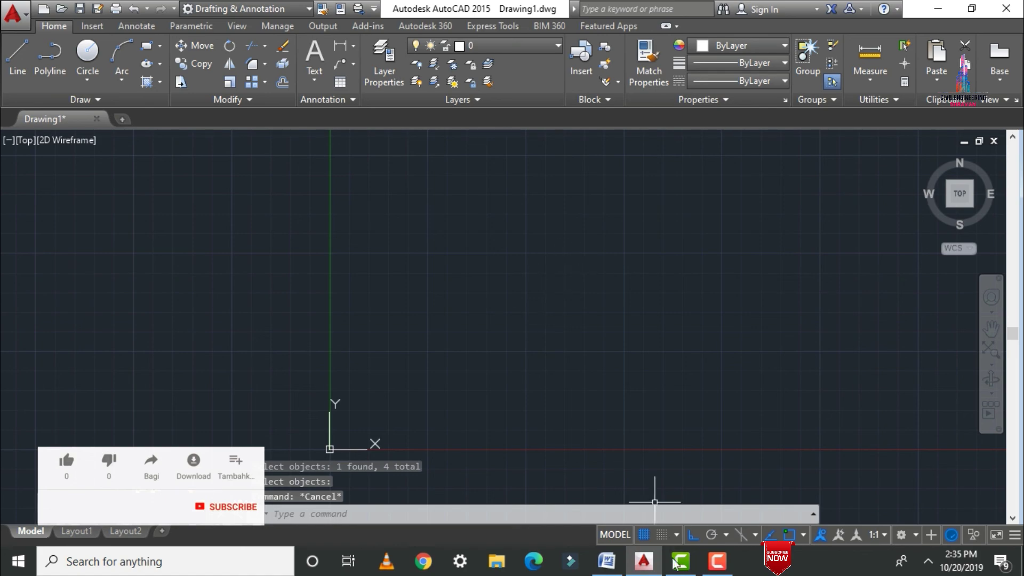
Undo the erase with U to restore all four shapes, then return to Word
left_click(607, 562)
left_click(644, 562)
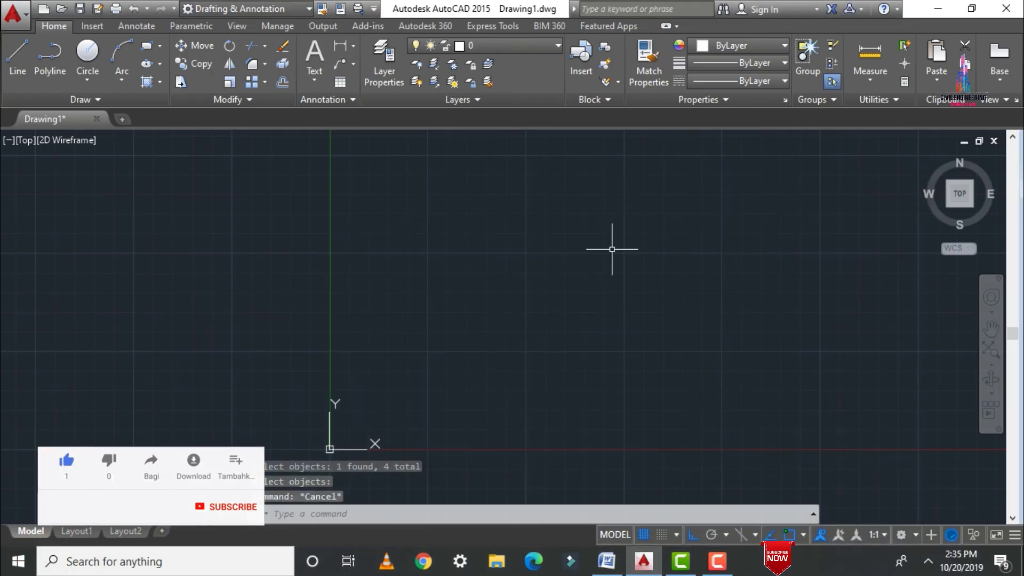
type("U")
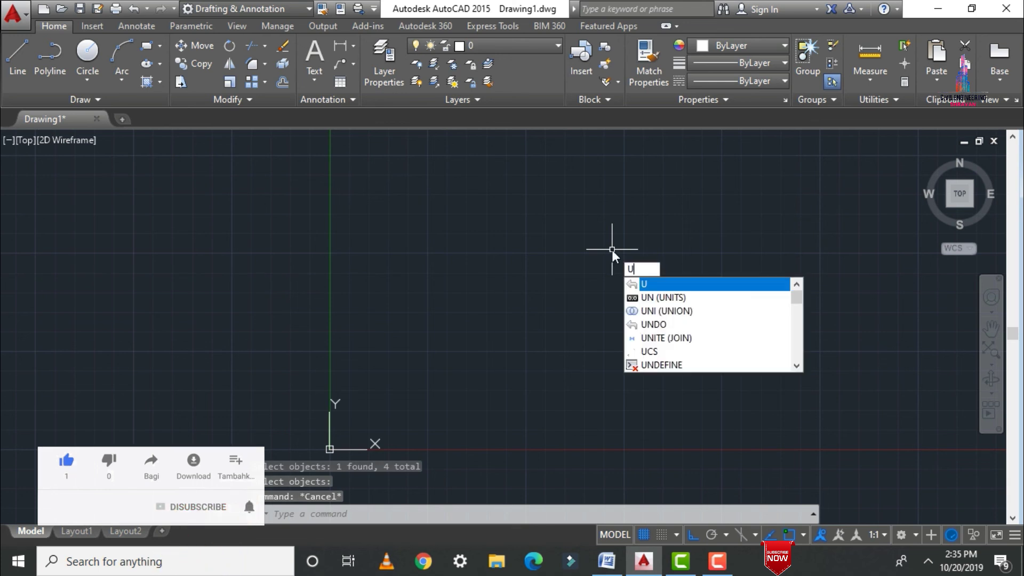
key("Return")
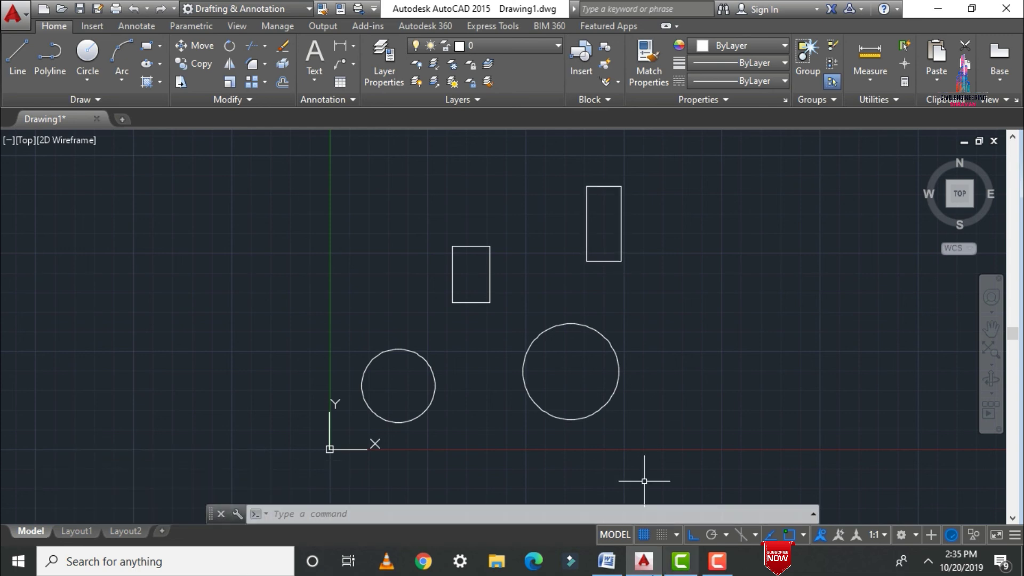
left_click(606, 562)
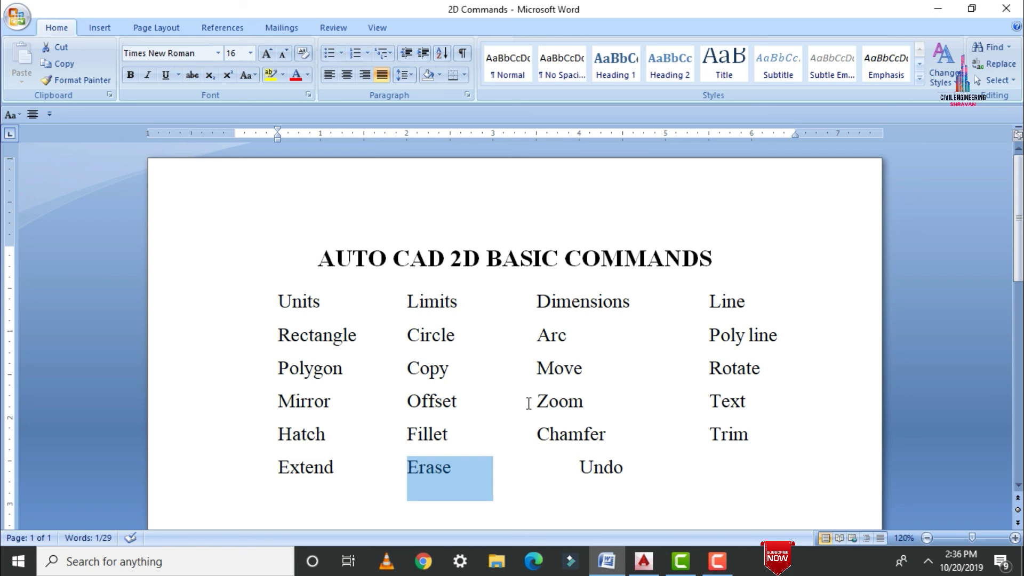
Select Chamfer, Trim, Extend, Erase and Undo in the Word command list
left_click(710, 401)
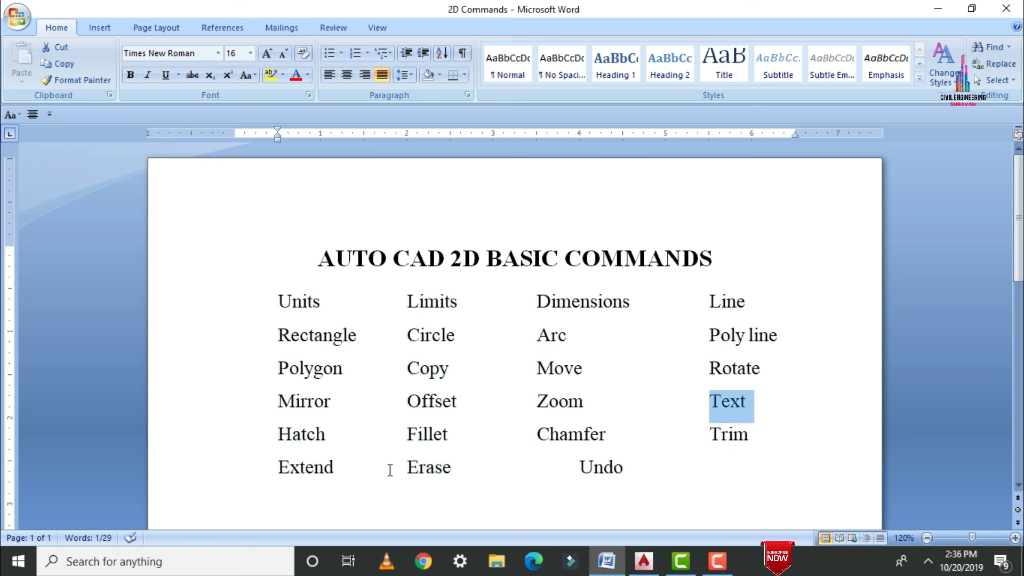
left_click_drag(594, 473, 537, 433)
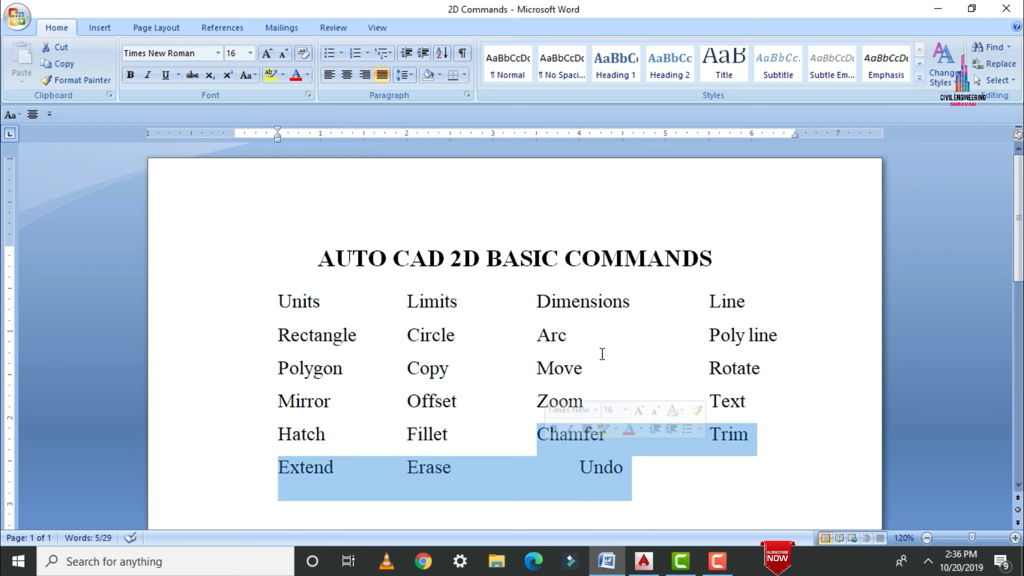